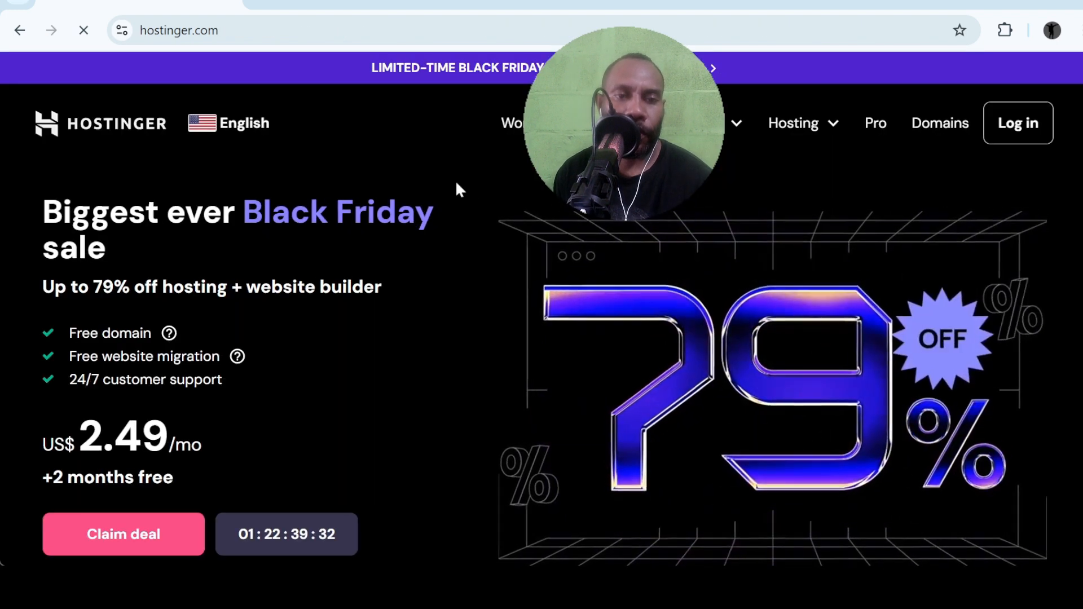
Log in to the Hostinger account using Google sign-in.
left_click(1015, 127)
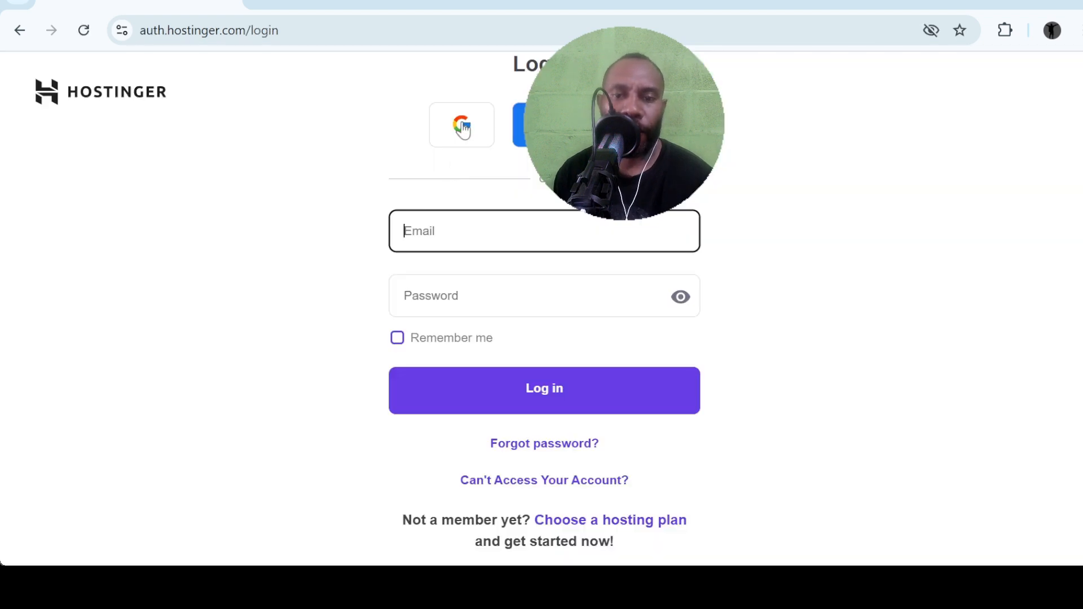
left_click(462, 129)
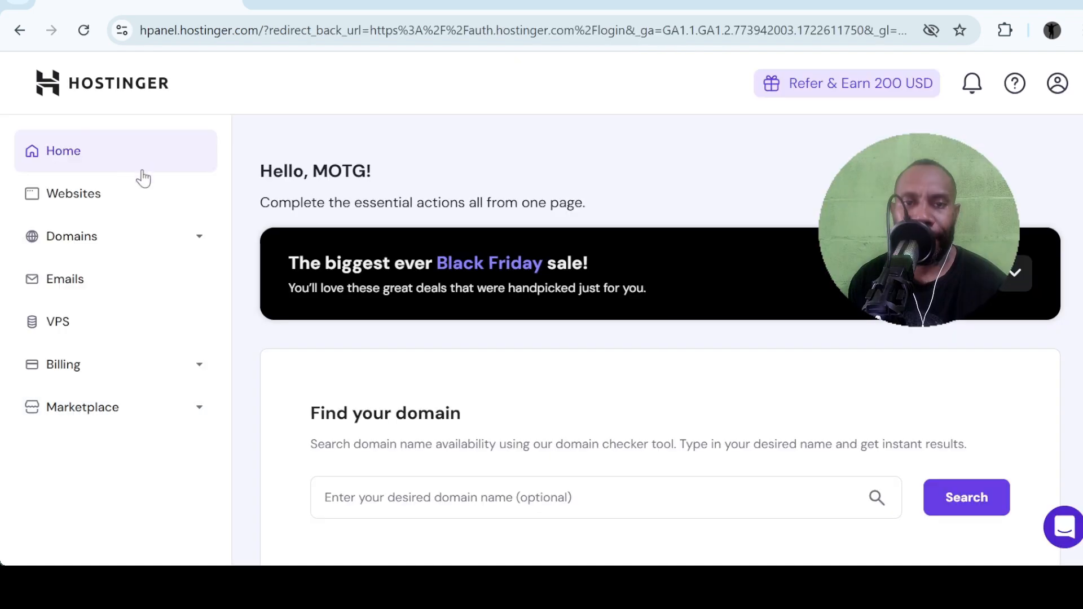
View the card entry form for adding a billing payment method, and return to the payment methods page without entering card details.
left_click(77, 371)
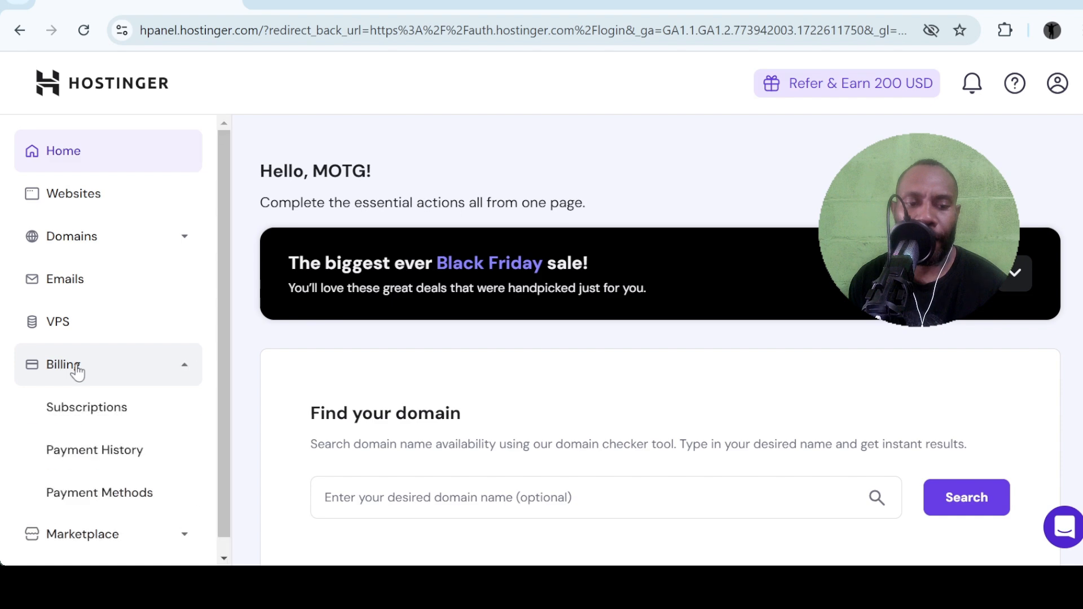
left_click(97, 494)
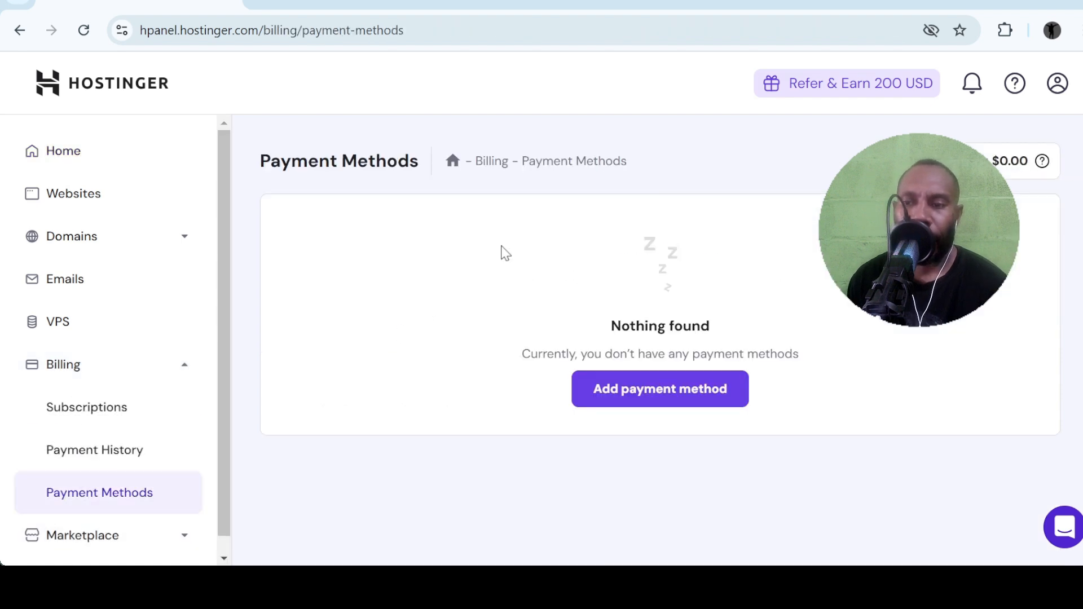
left_click(659, 388)
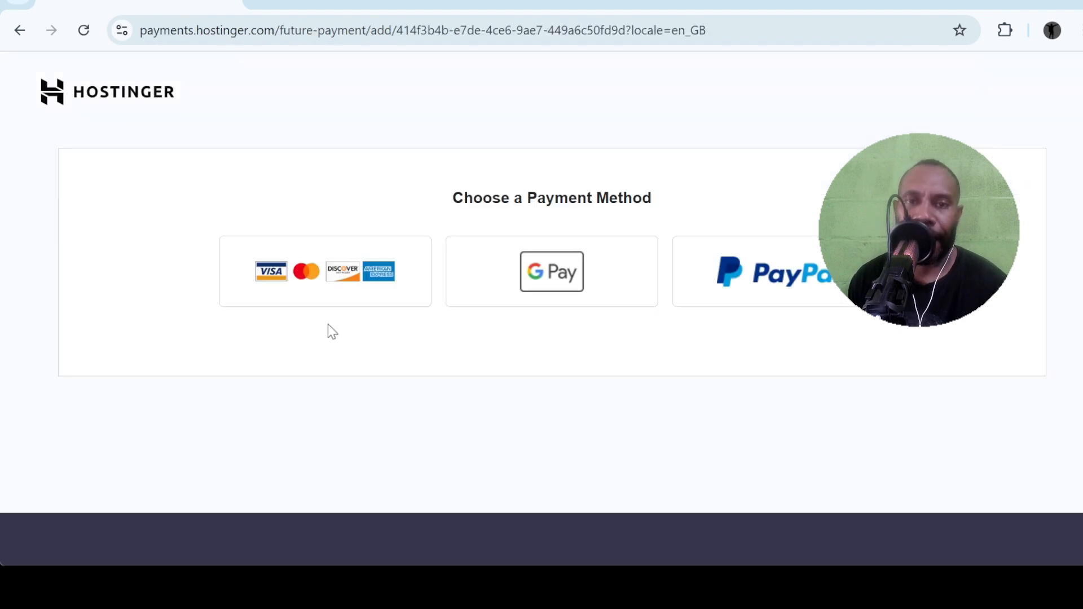
left_click(326, 273)
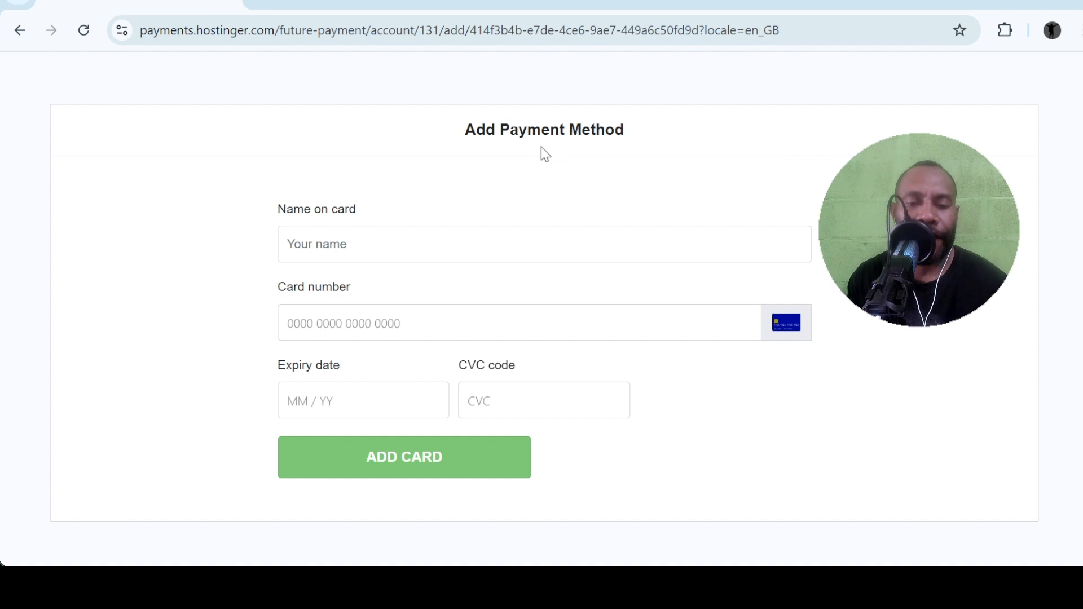
left_click(19, 30)
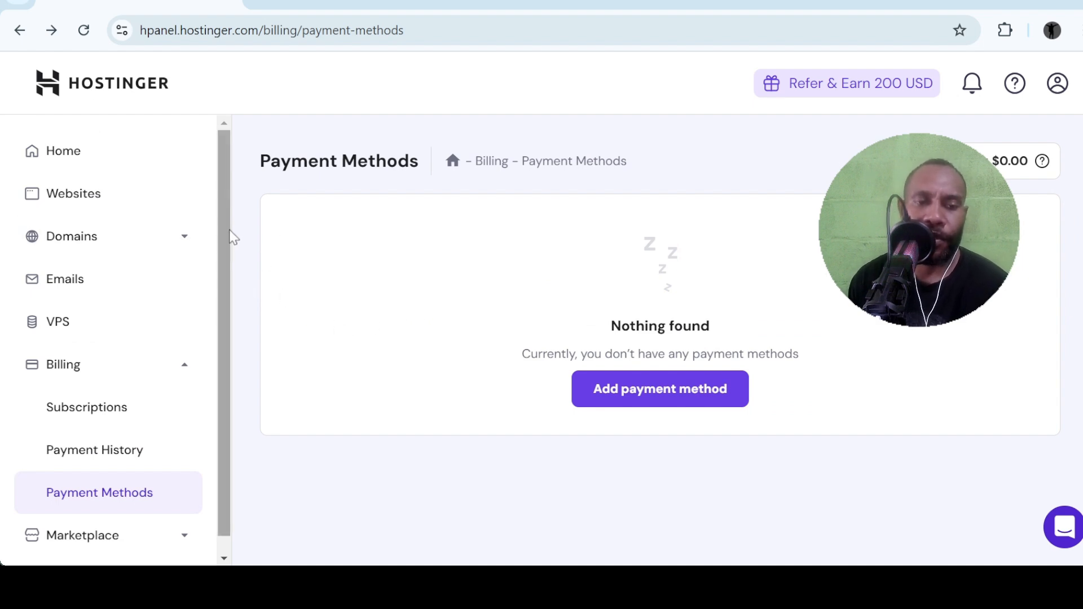
Open the web hosting plans for websites and examine their monthly prices, including the Single Web Hosting renewal price.
left_click(121, 201)
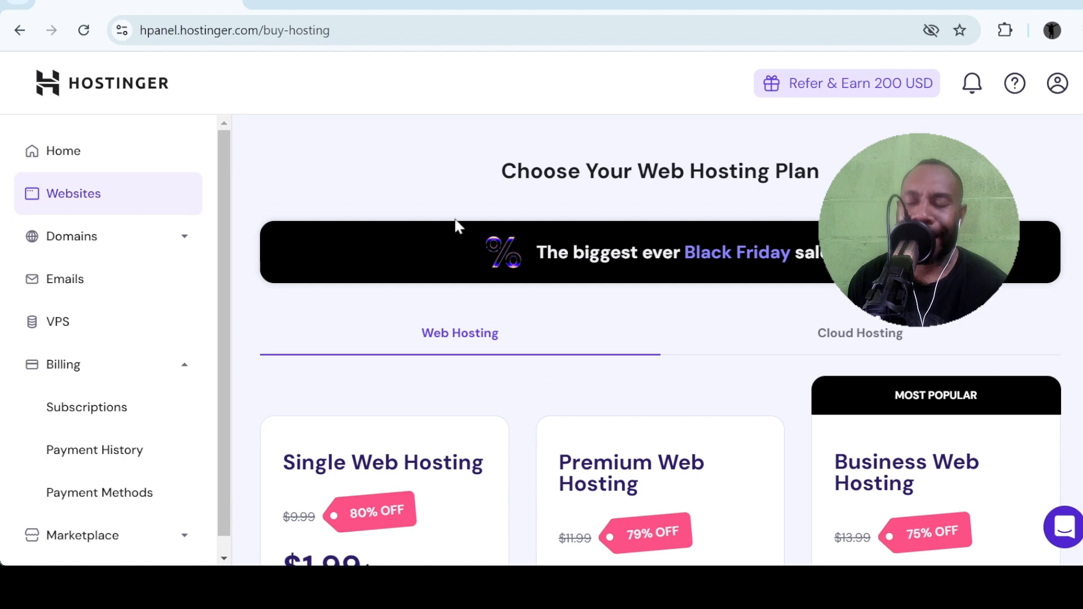
scroll(507, 219, "down", 3)
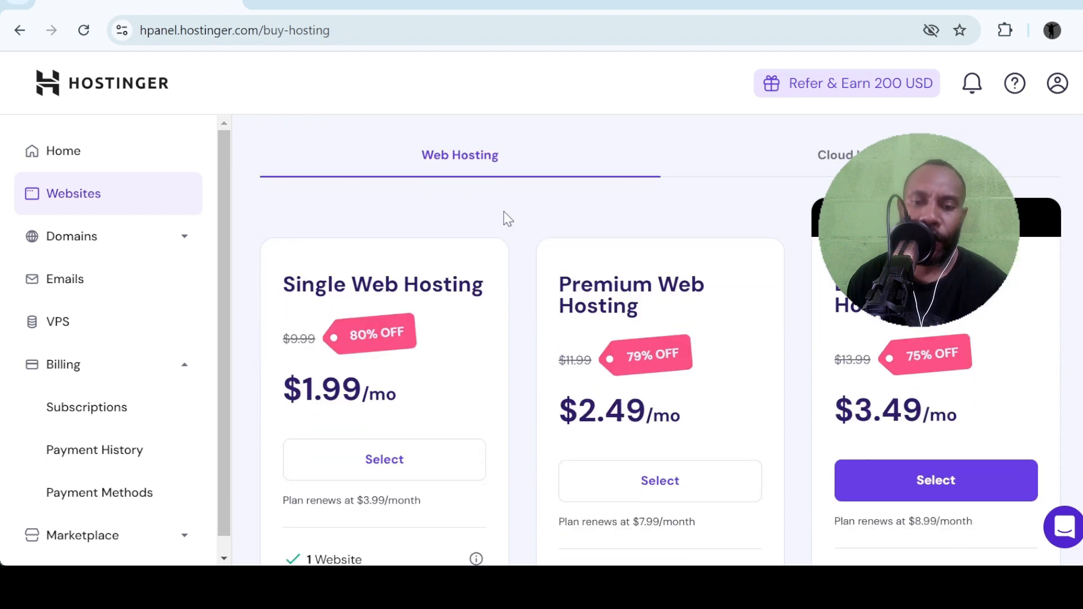
scroll(508, 219, "up", 1)
scroll(508, 219, "down", 1)
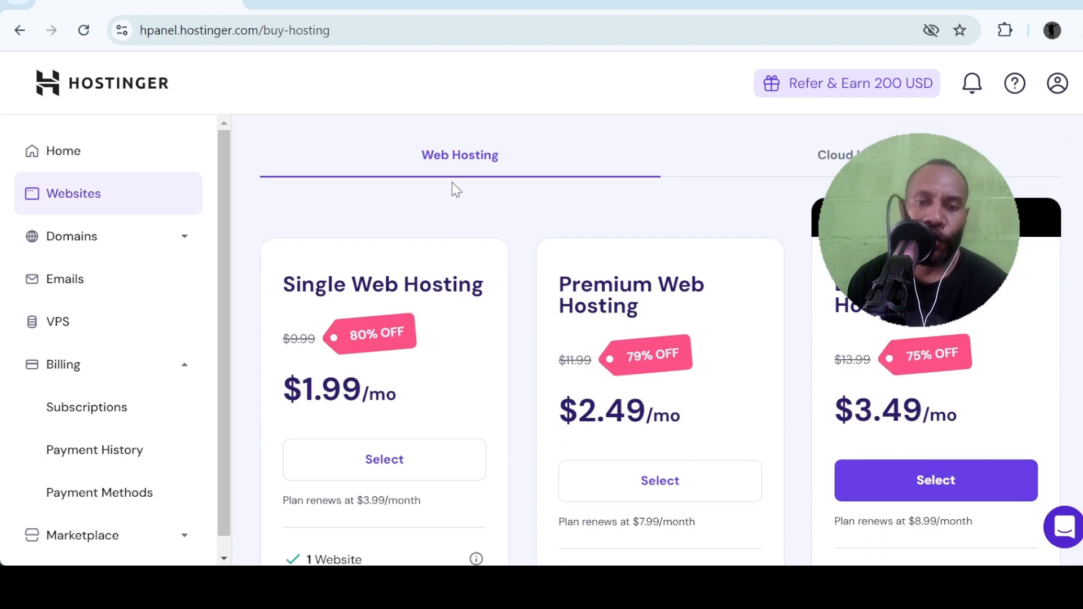
scroll(454, 187, "down", 1)
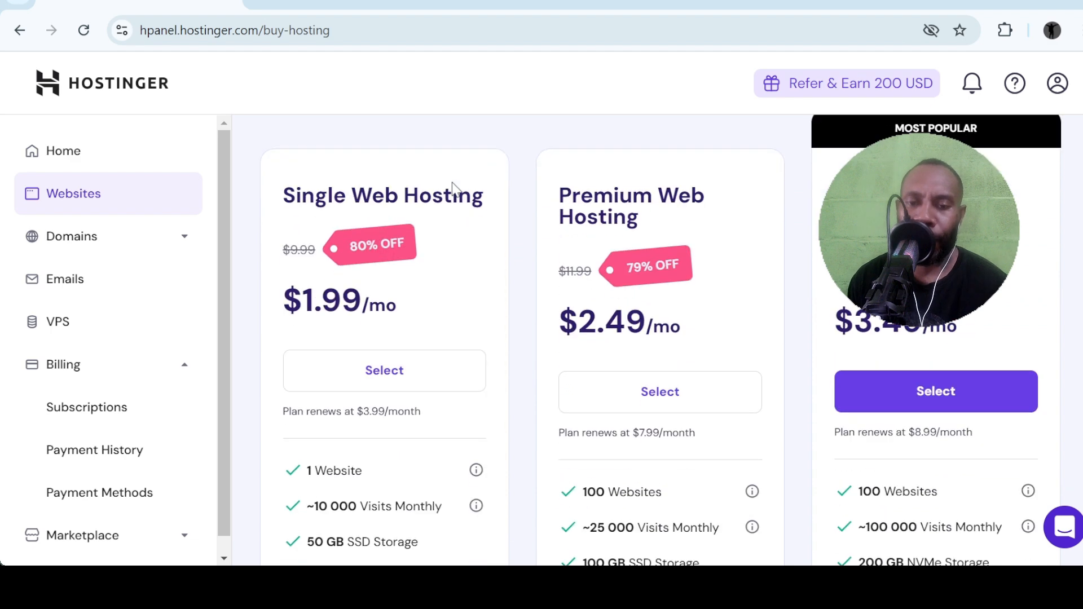
scroll(451, 192, "up", 1)
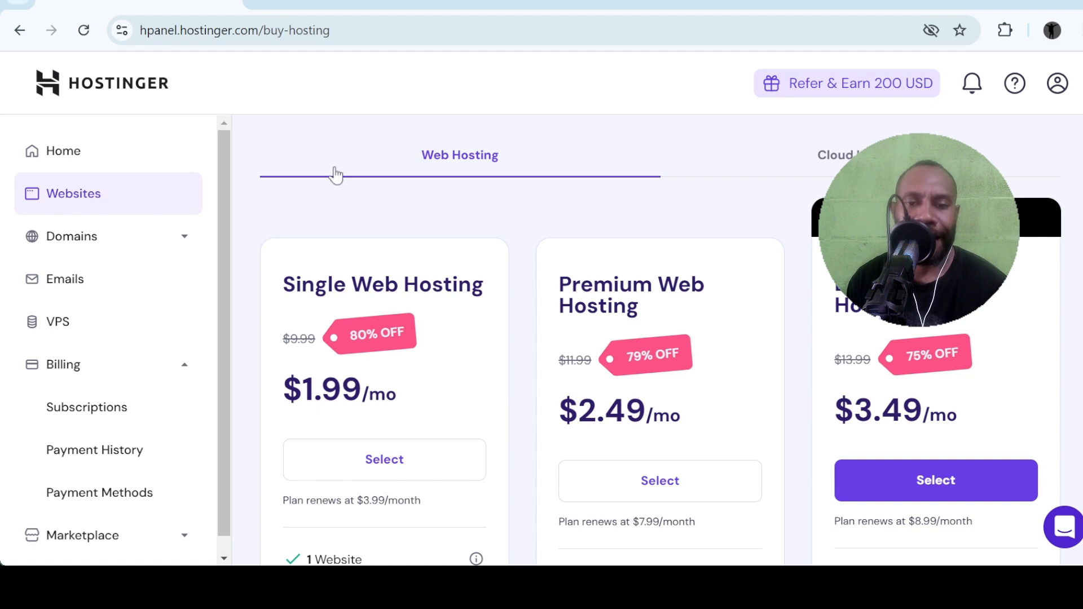
scroll(396, 201, "down", 2)
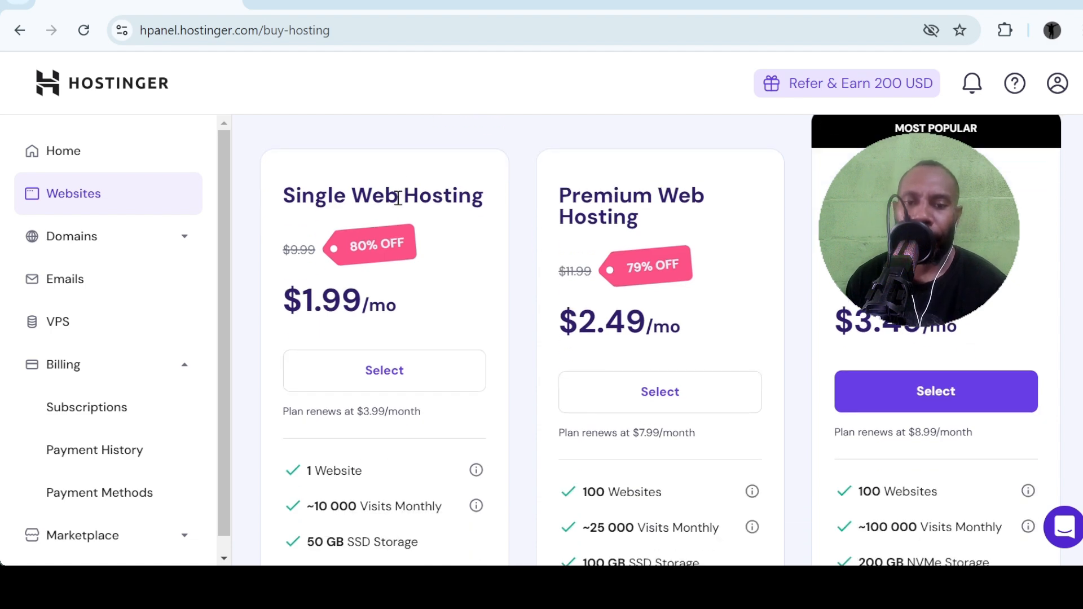
scroll(395, 196, "down", 2)
scroll(394, 197, "up", 2)
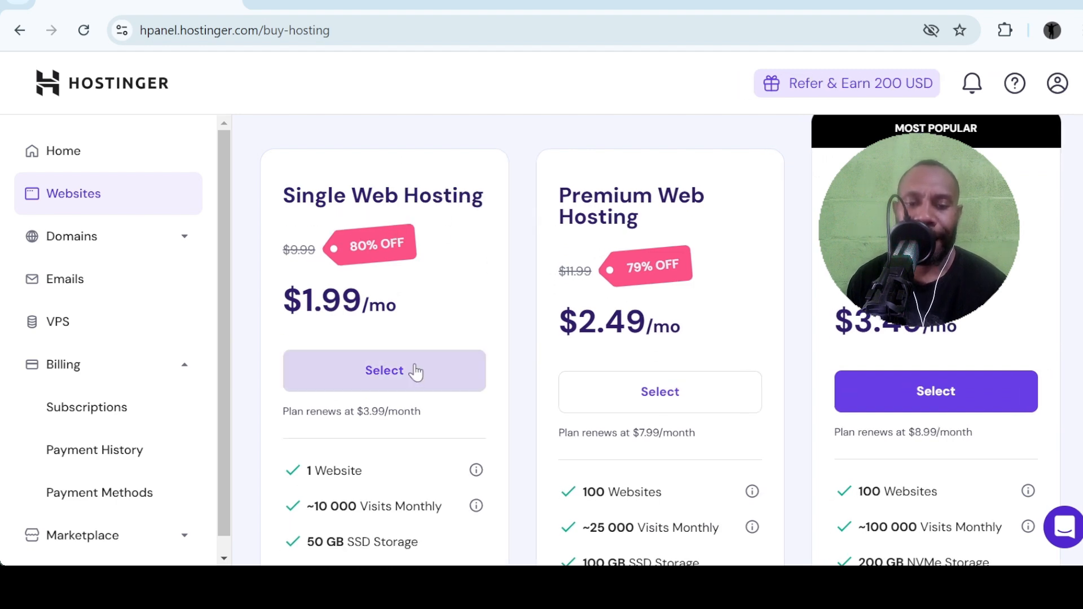
scroll(417, 248, "down", 2)
scroll(415, 256, "up", 2)
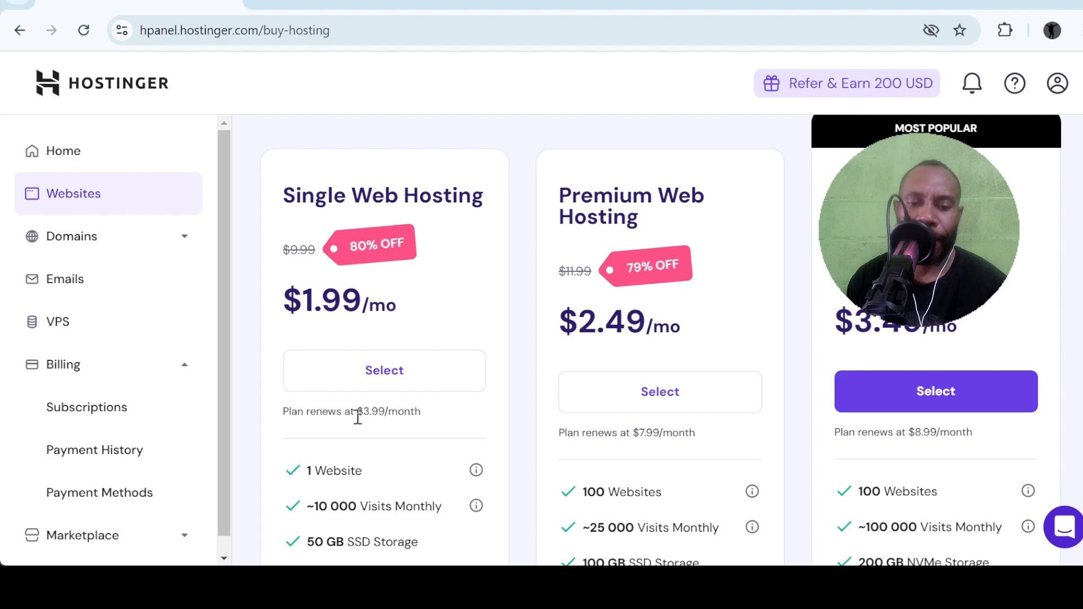
left_click_drag(364, 411, 429, 421)
left_click(408, 410)
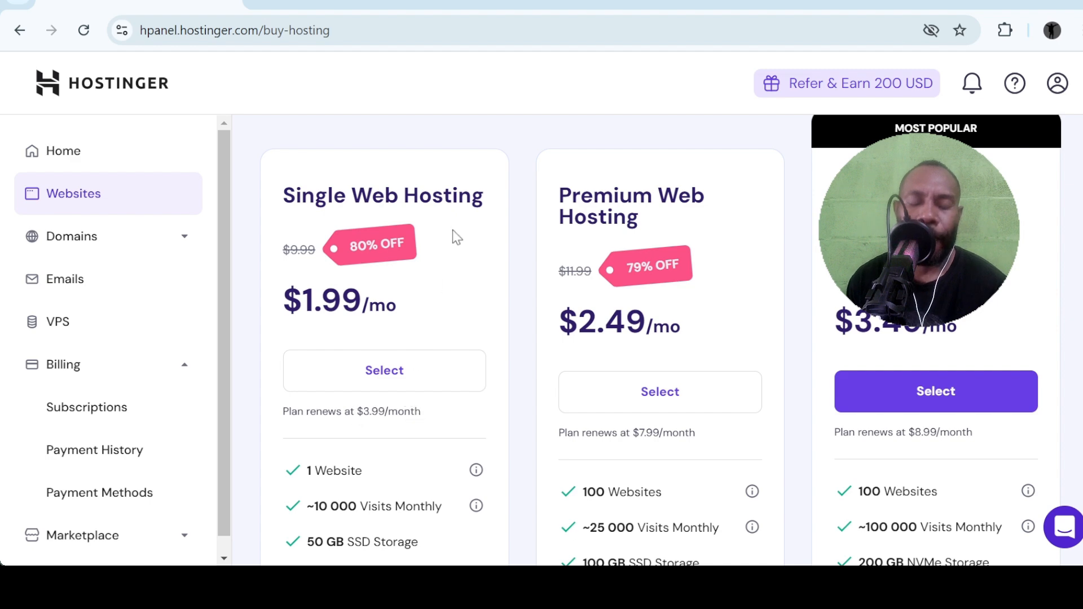
Examine the features included in the Single, Premium and Business web hosting plans.
scroll(458, 236, "down", 3)
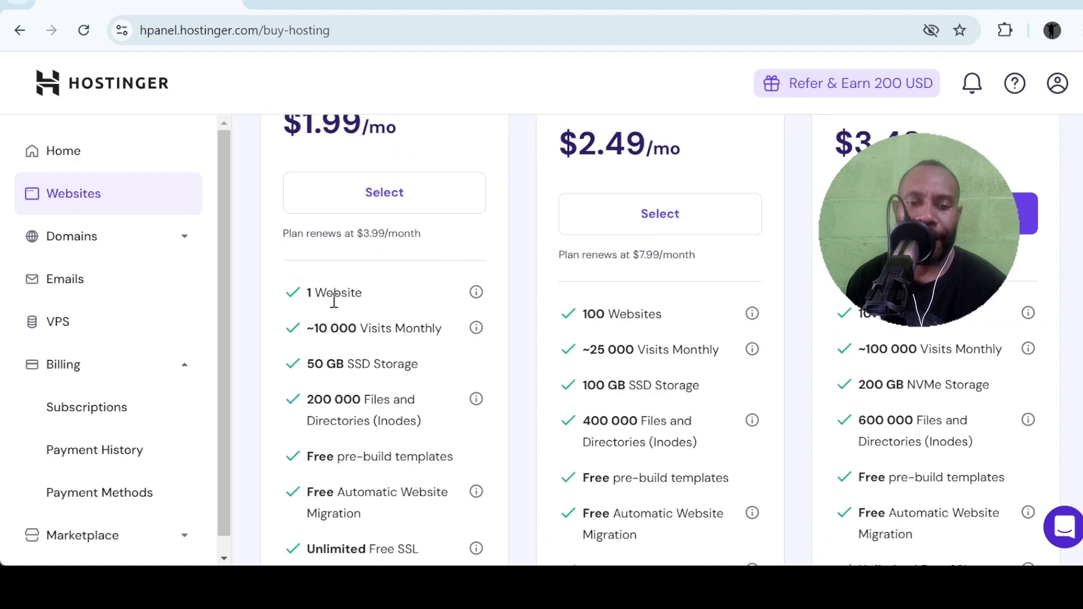
scroll(333, 296, "down", 1)
scroll(347, 275, "down", 2)
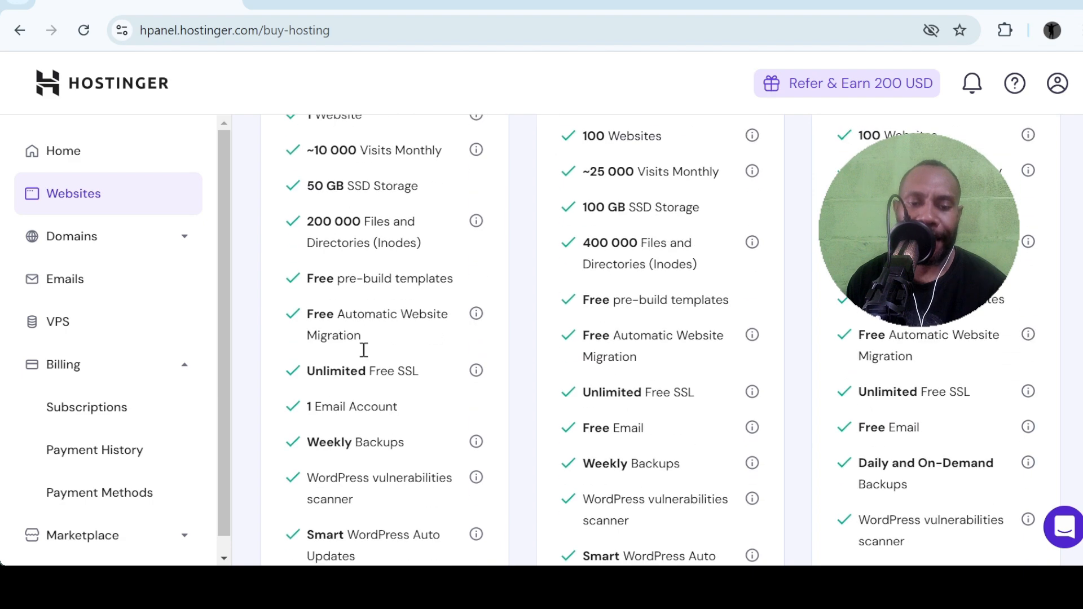
scroll(375, 460, "up", 3)
scroll(382, 454, "down", 5)
scroll(393, 452, "up", 9)
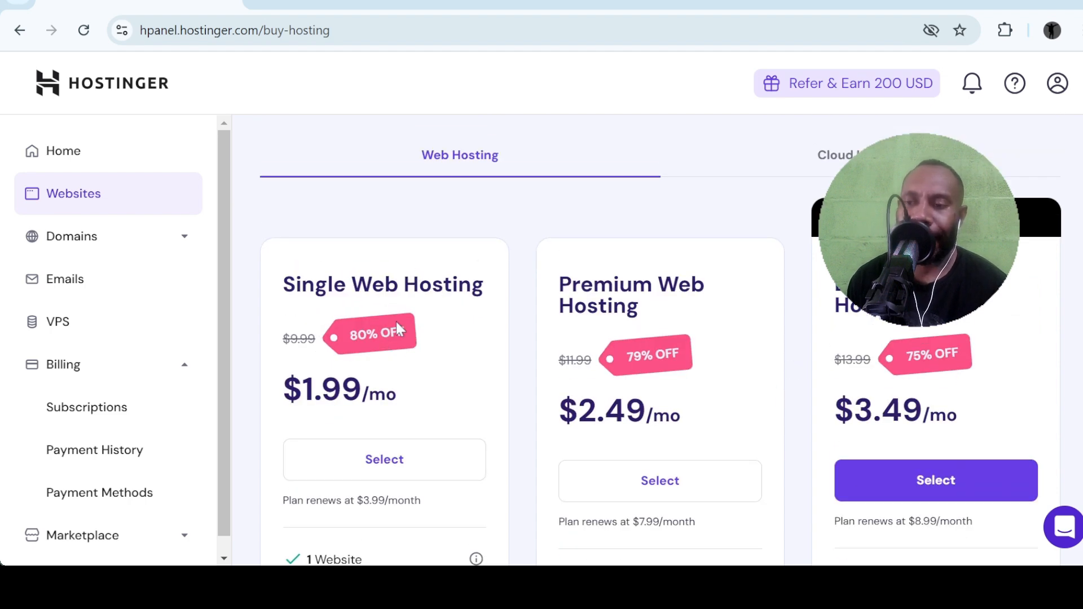
scroll(401, 292, "up", 1)
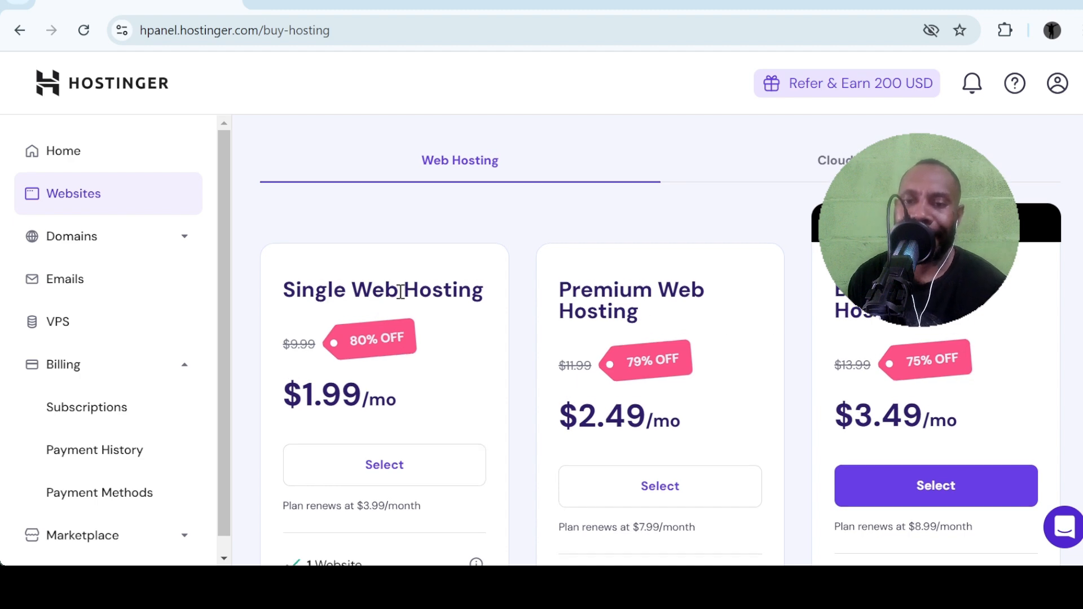
scroll(400, 292, "up", 2)
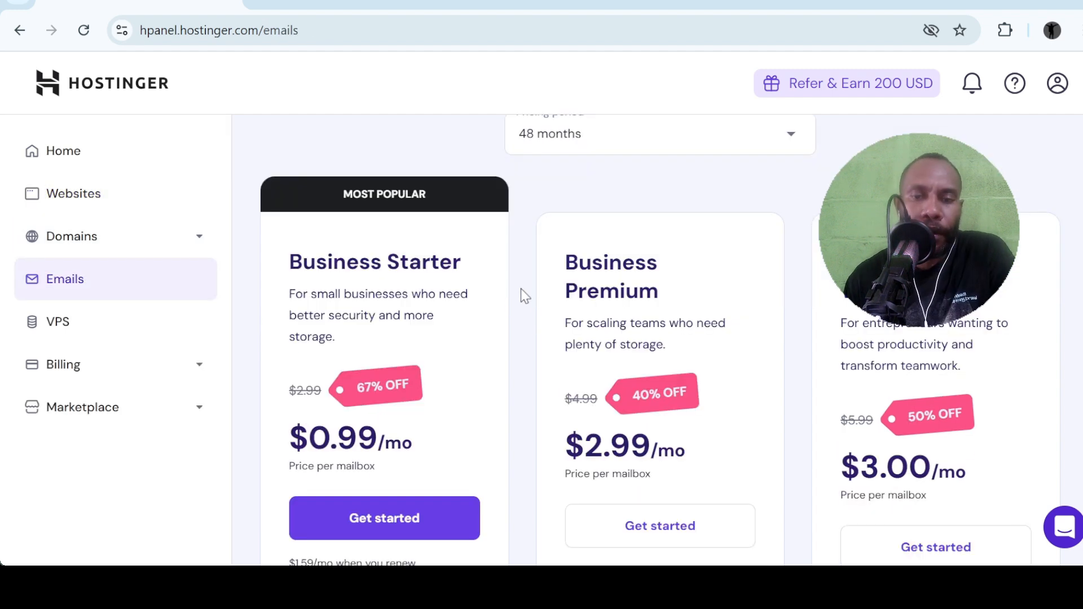
Examine the email plans, comparing the discounted and renewal prices of Business Starter, Business Premium and Google Workspace.
scroll(520, 289, "up", 3)
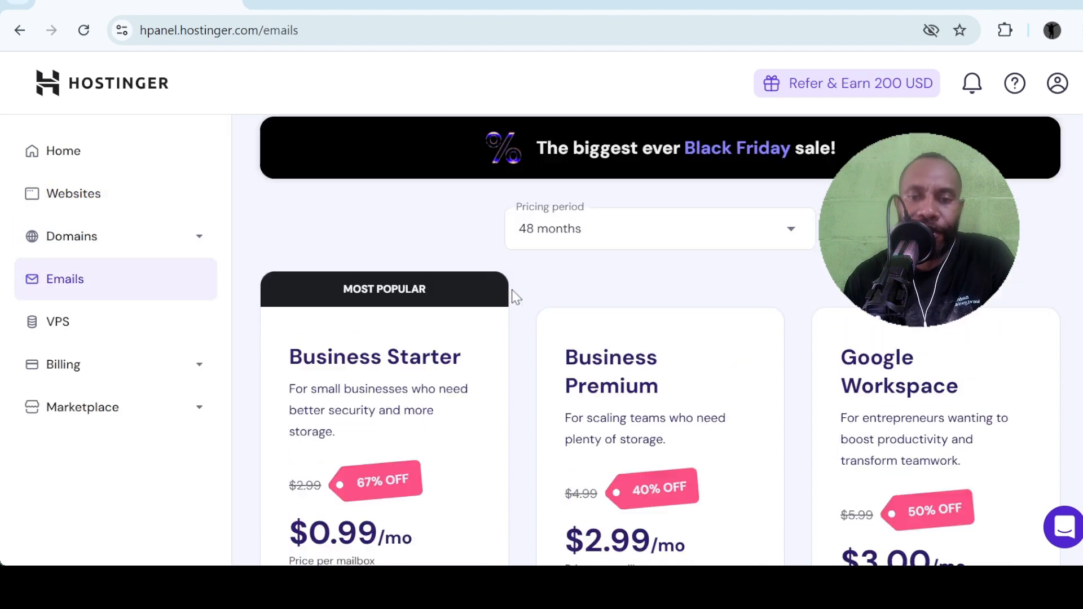
scroll(327, 234, "down", 3)
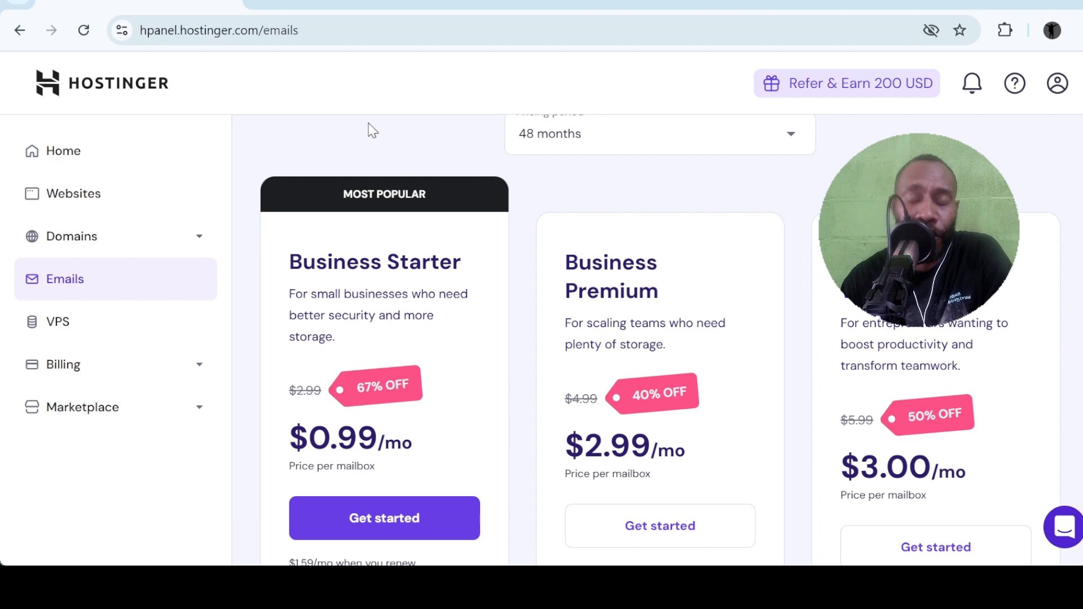
scroll(344, 155, "down", 2)
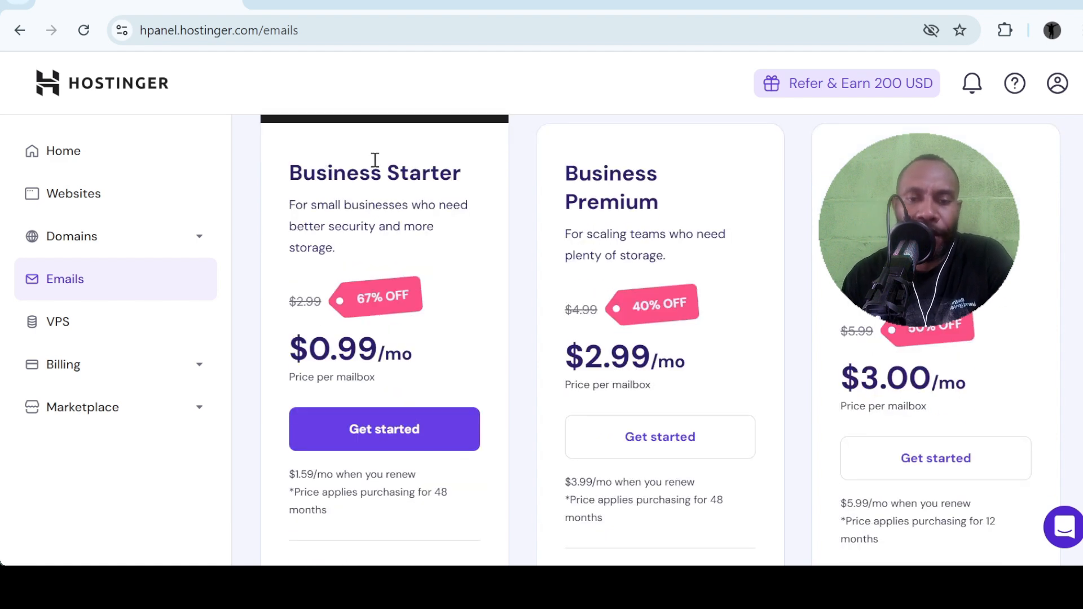
scroll(375, 159, "up", 4)
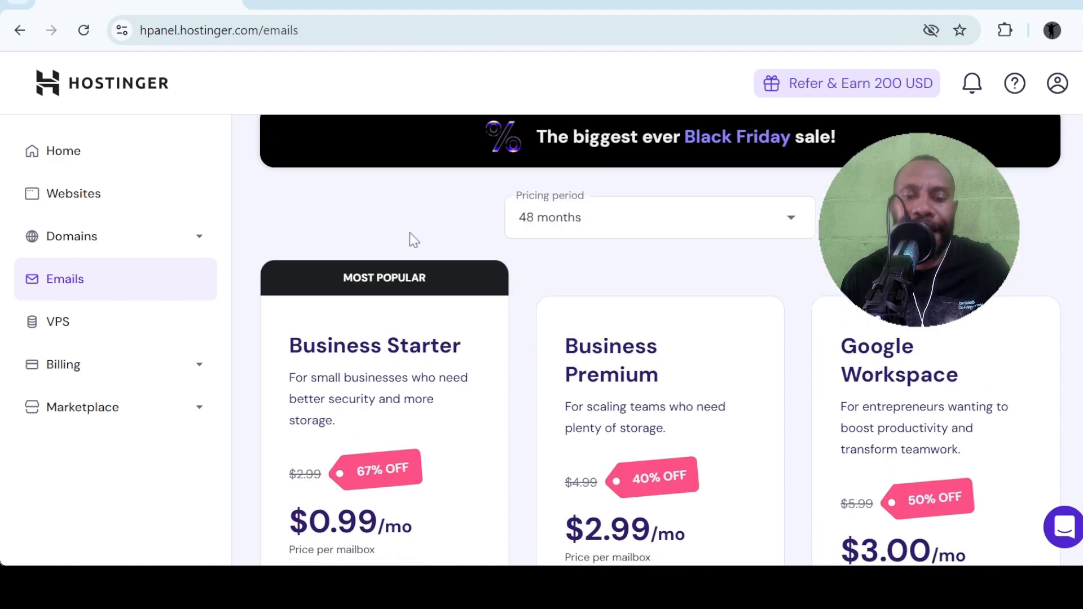
scroll(412, 237, "down", 2)
scroll(412, 260, "down", 2)
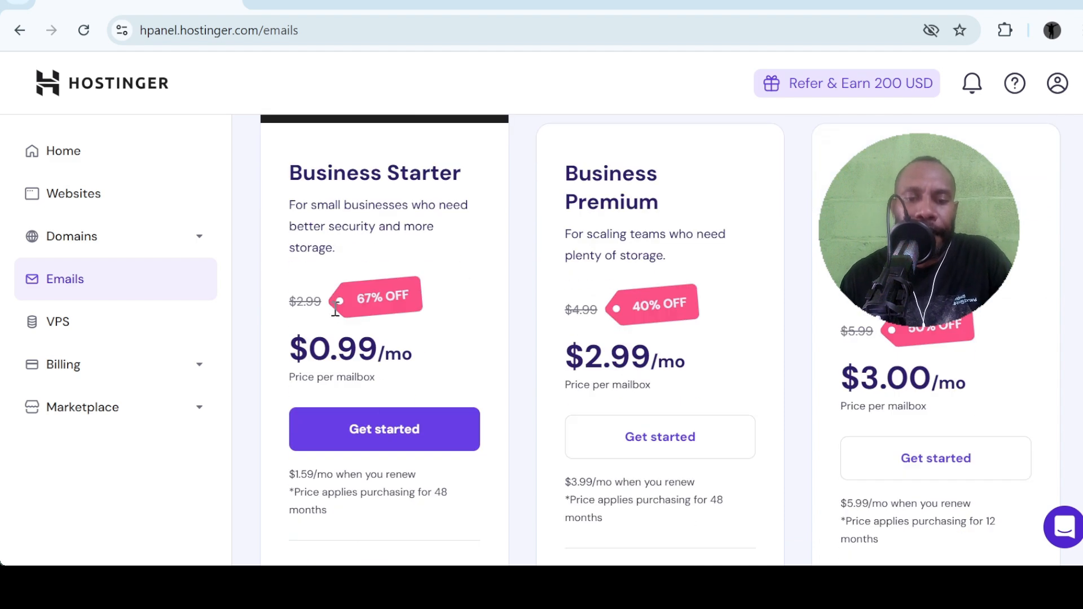
scroll(389, 201, "up", 2)
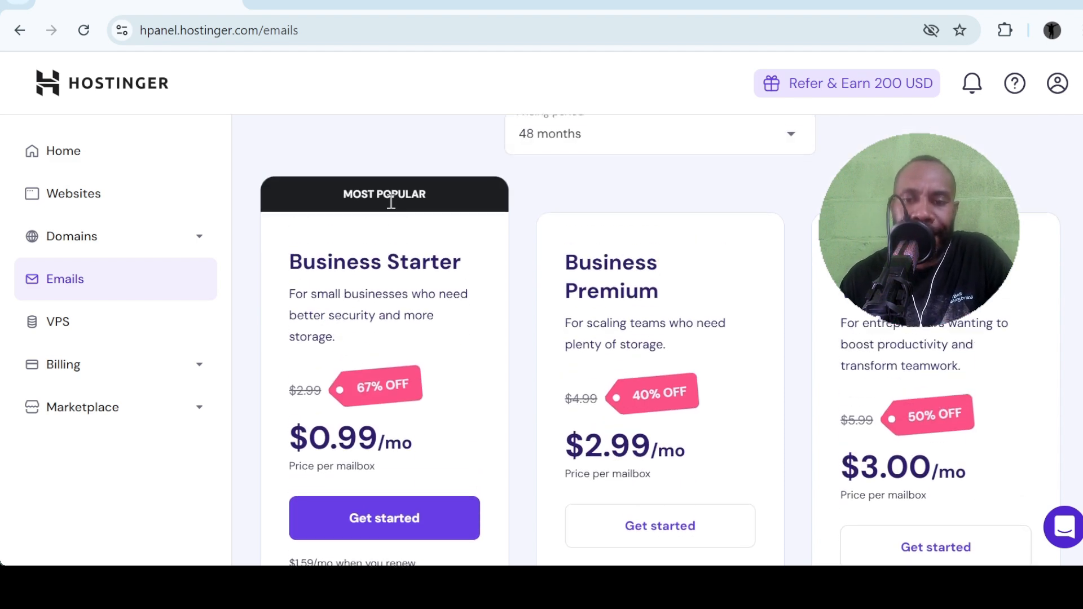
scroll(388, 267, "up", 4)
scroll(387, 273, "down", 6)
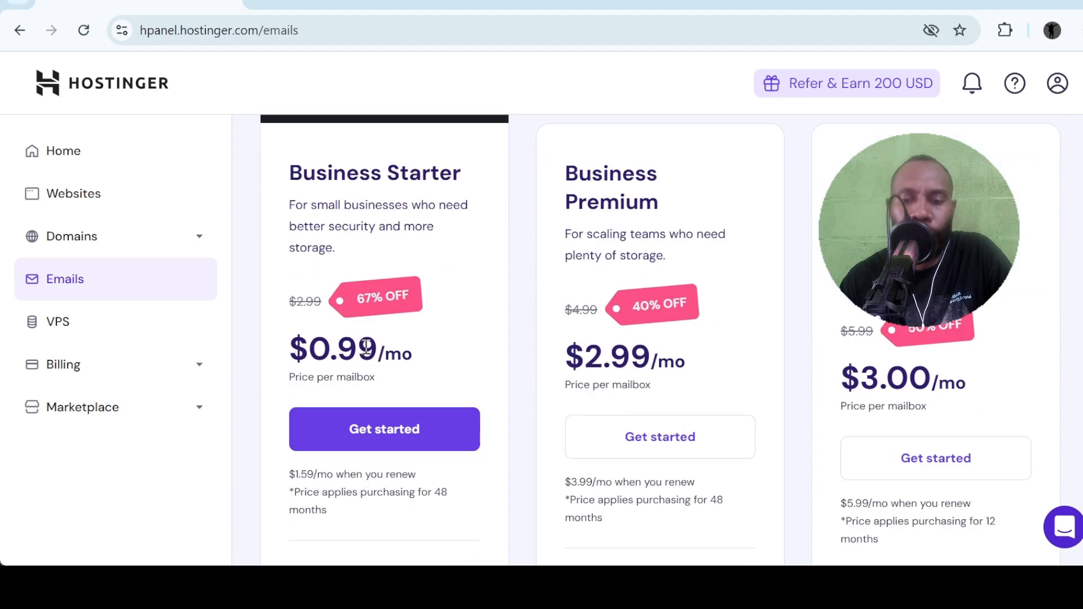
scroll(363, 345, "down", 2)
scroll(361, 345, "up", 2)
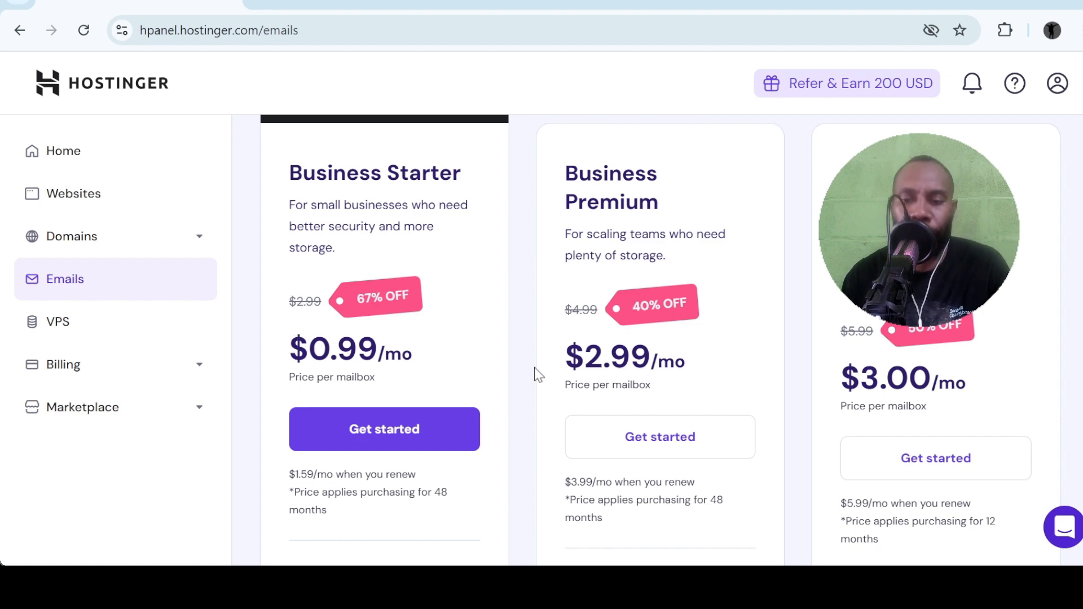
scroll(395, 338, "up", 2)
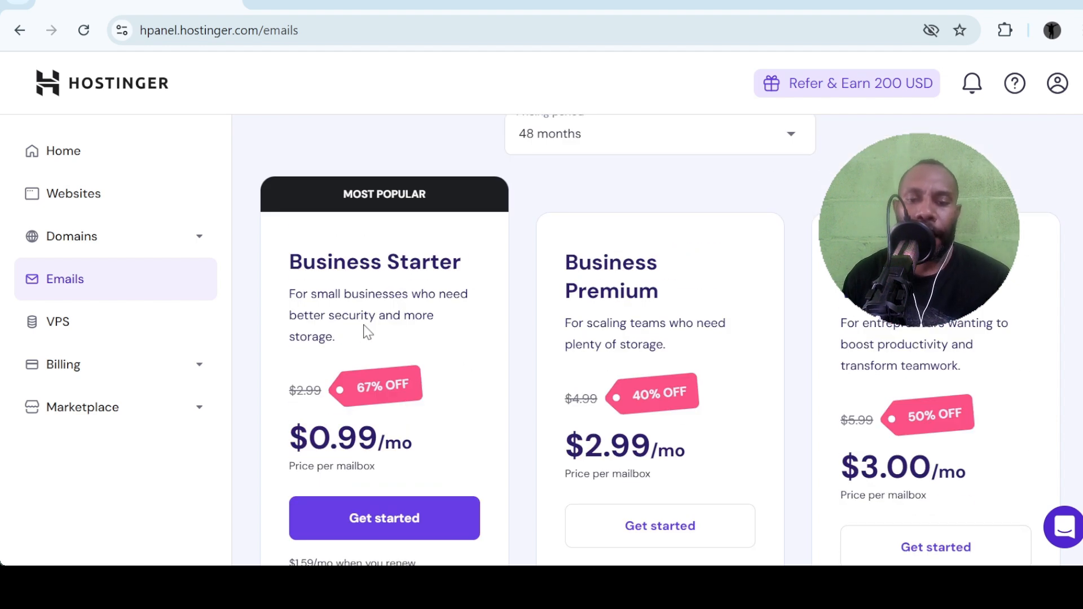
scroll(339, 316, "down", 2)
scroll(440, 282, "up", 2)
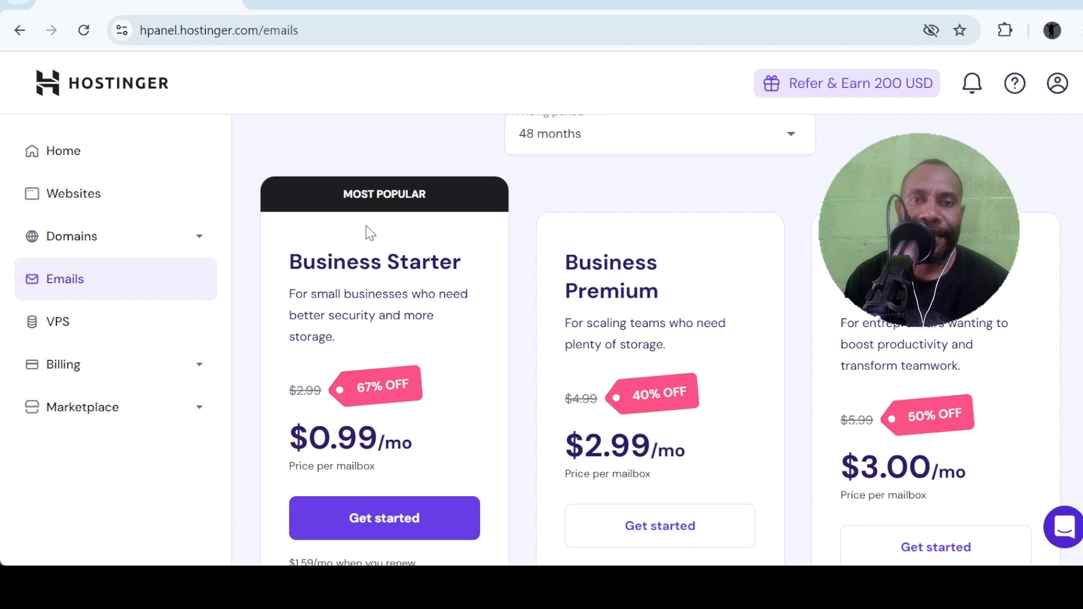
Open the new domain finder from the domain portfolio and search for the domain name "papua new guinea".
left_click(87, 241)
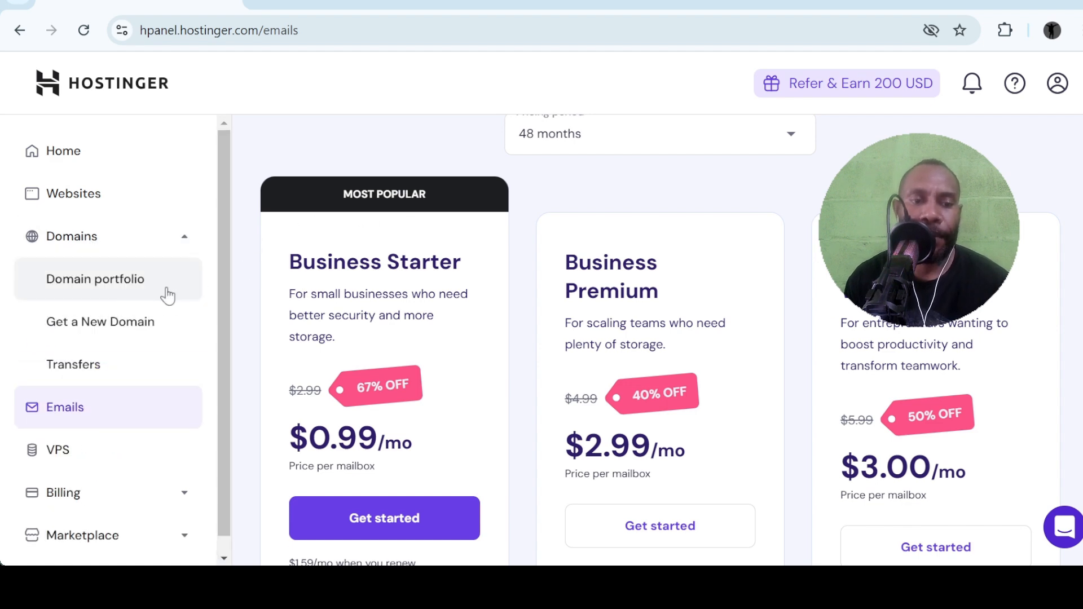
left_click(89, 296)
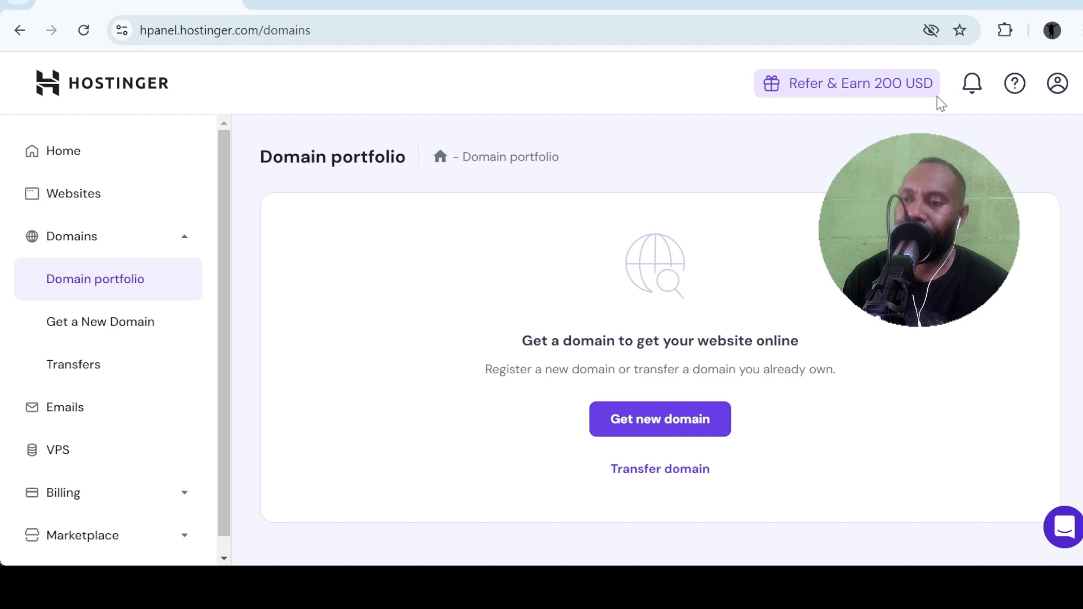
left_click(641, 428)
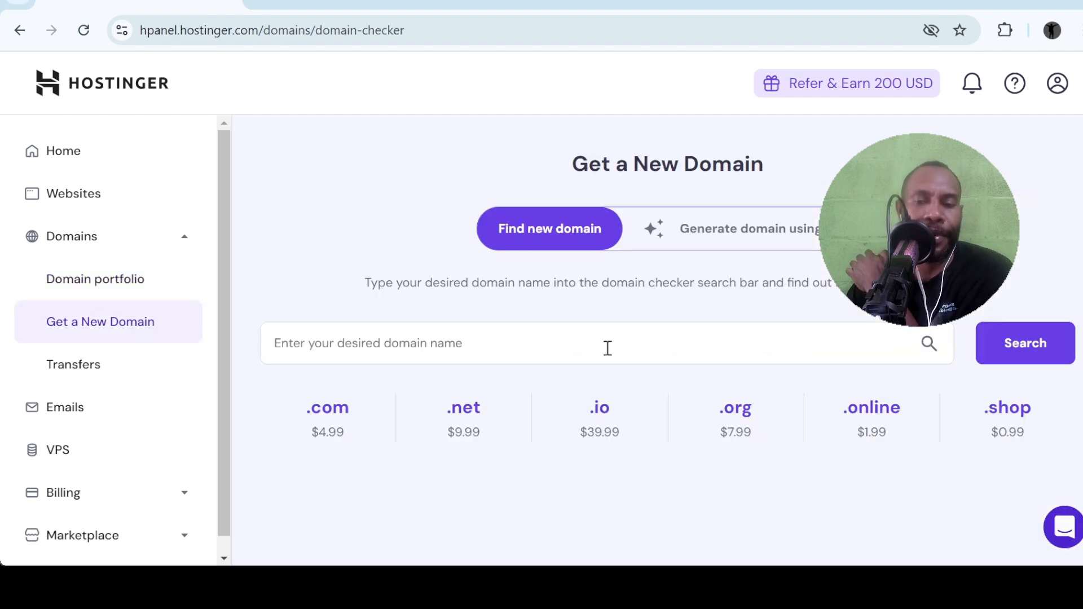
left_click(427, 339)
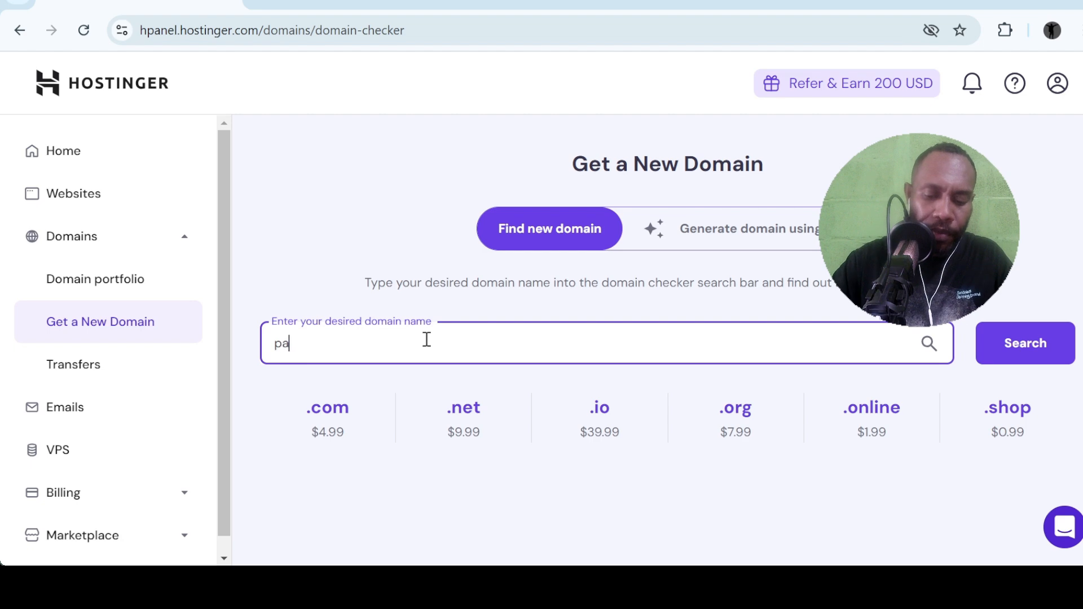
type("papua ne")
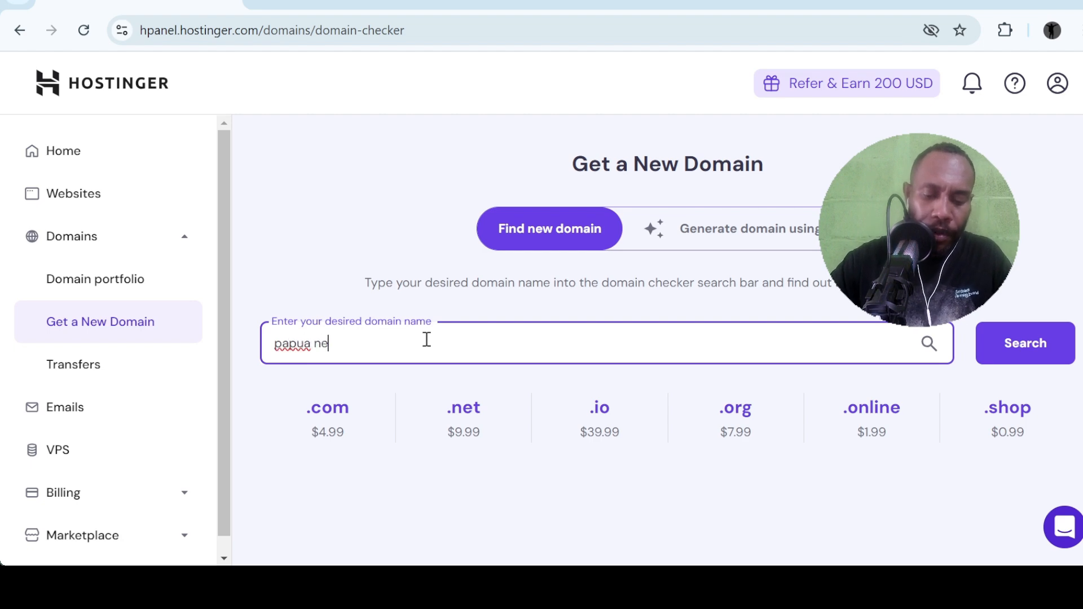
type("w guinea")
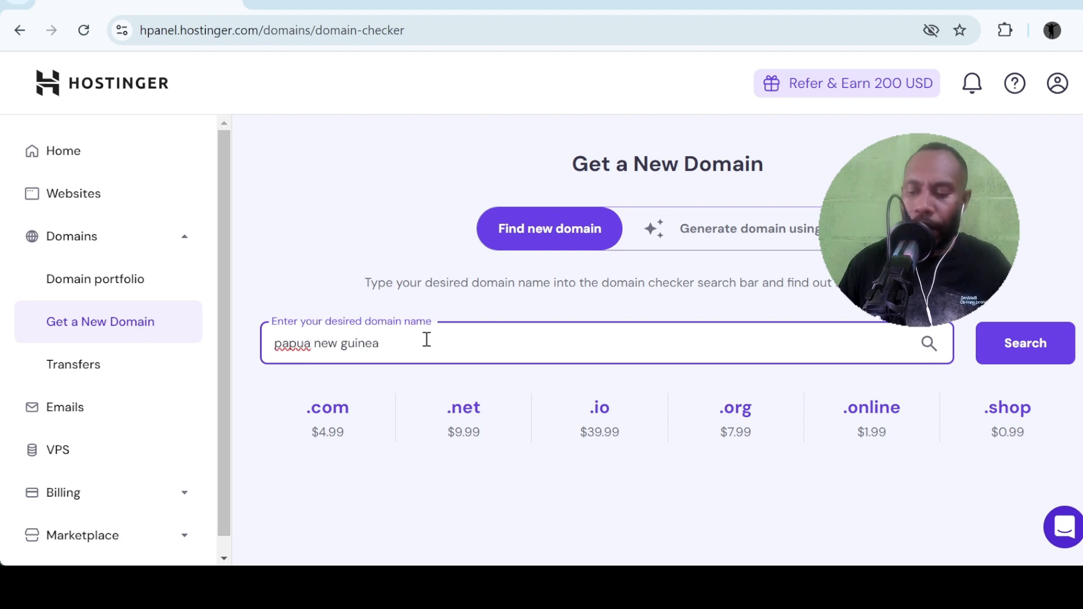
key("Return")
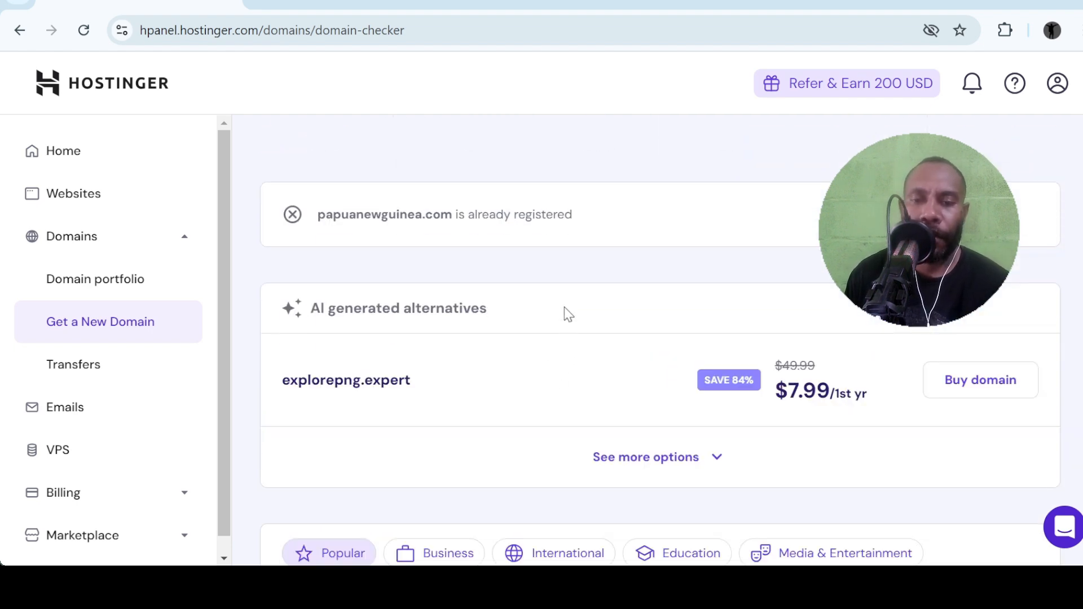
Check the availability result for papuanewguinea.com and review the prices of the offered domain extensions.
scroll(324, 212, "up", 2)
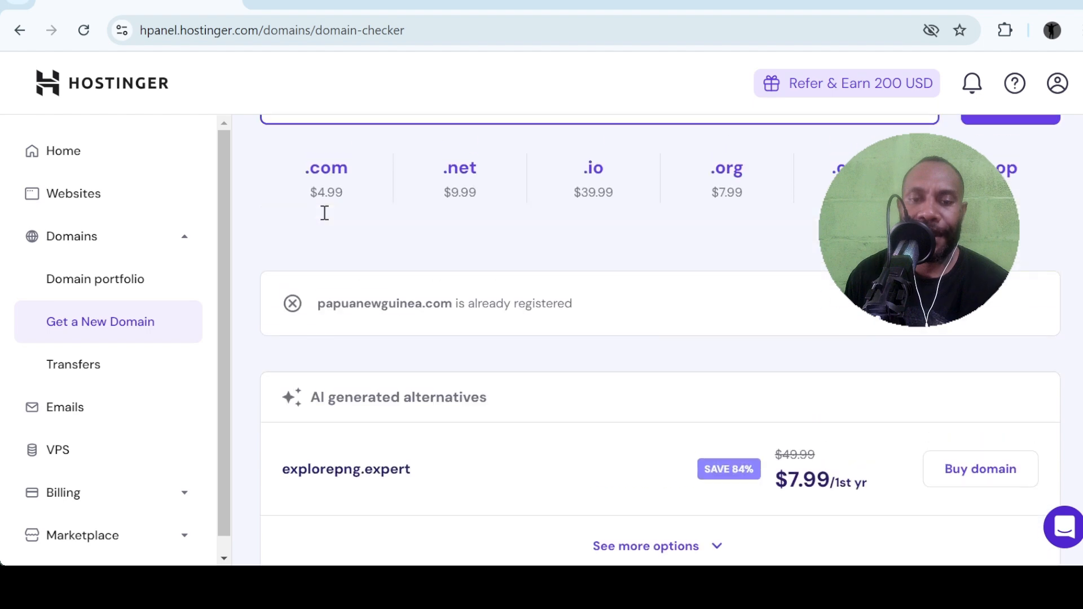
left_click_drag(319, 303, 600, 312)
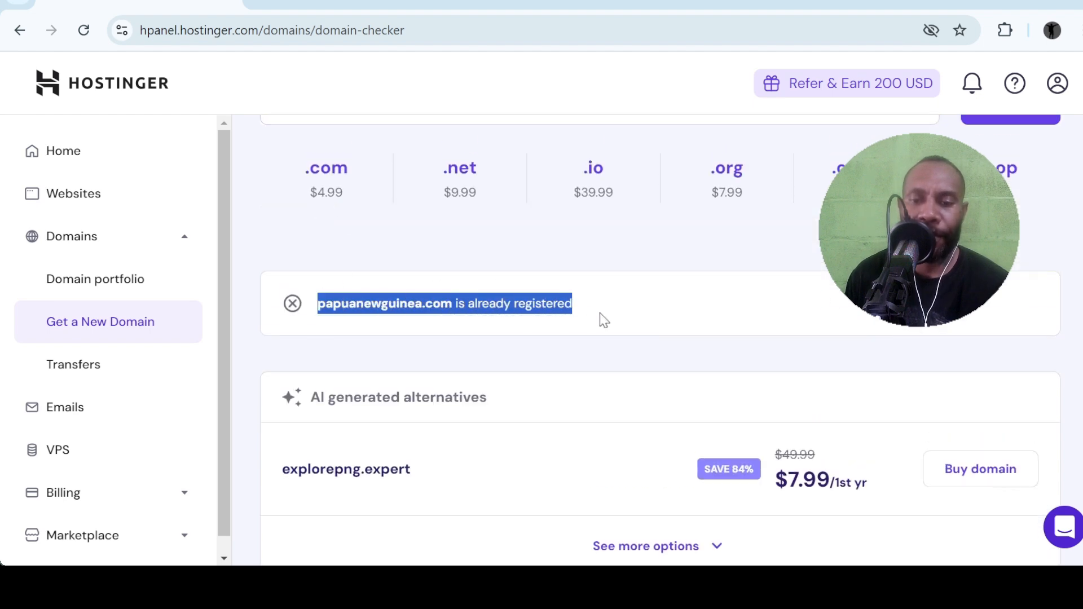
scroll(505, 263, "up", 2)
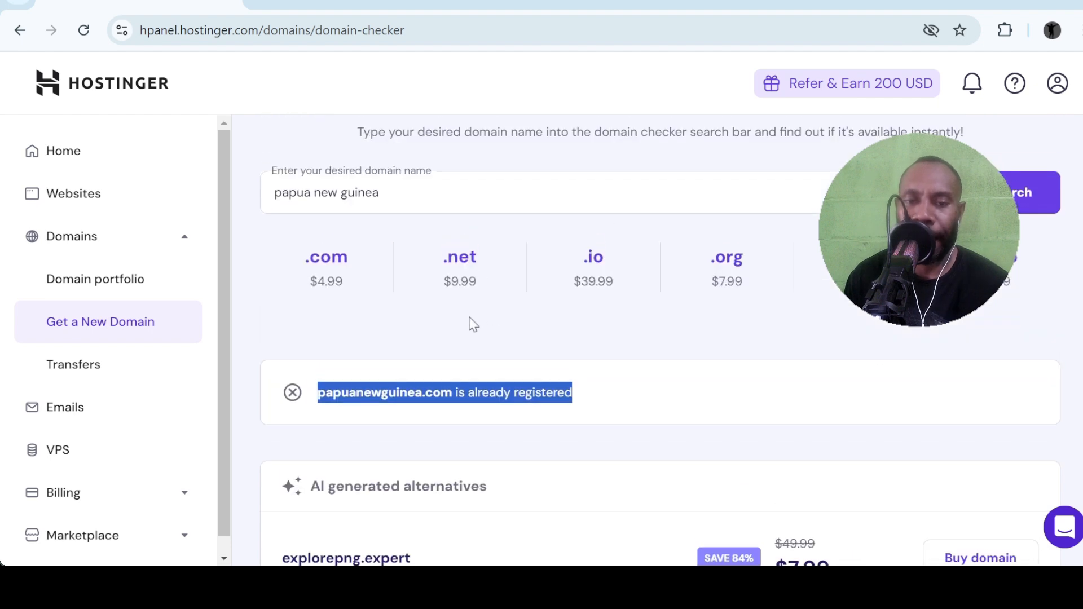
scroll(474, 328, "up", 2)
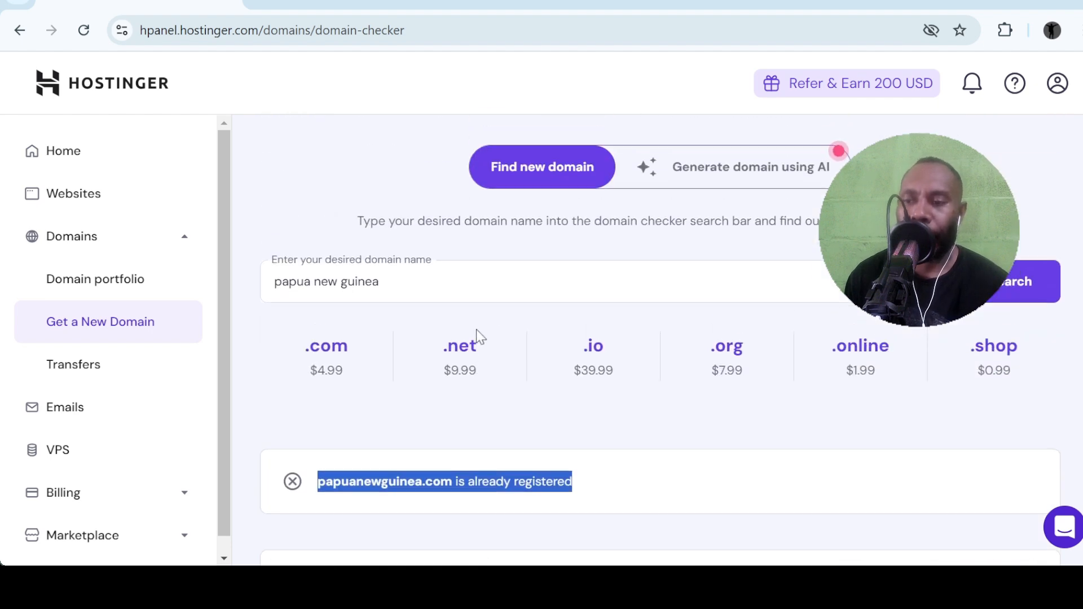
scroll(508, 329, "down", 2)
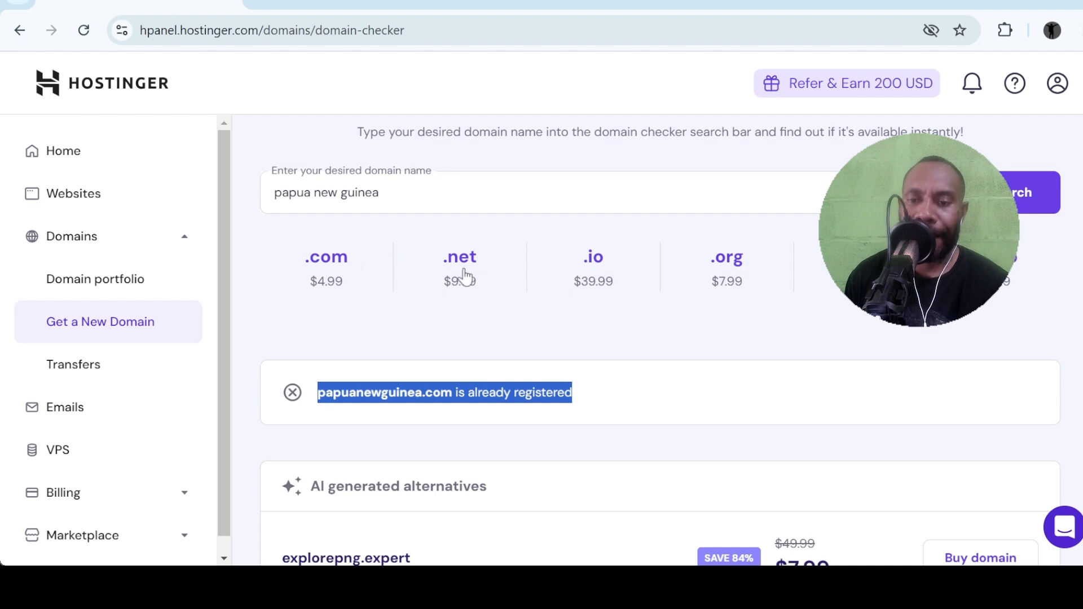
scroll(494, 258, "down", 2)
Compare the first-year prices of the suggested alternative domains, including papuanewguineas.info, papuanewguinea.ai and papuanewguinea.me.
scroll(496, 259, "down", 6)
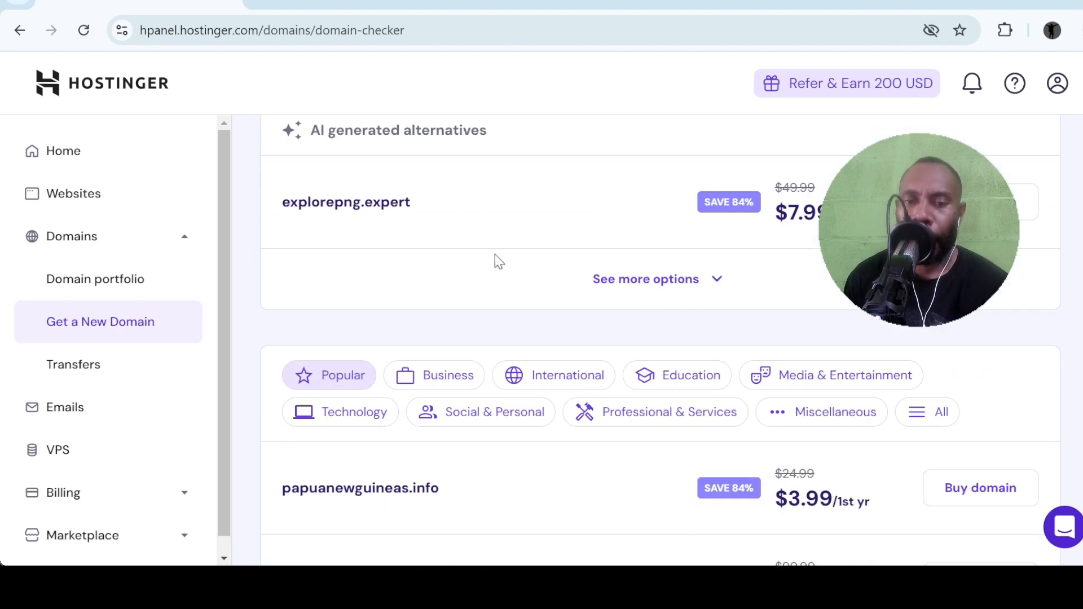
scroll(498, 261, "down", 5)
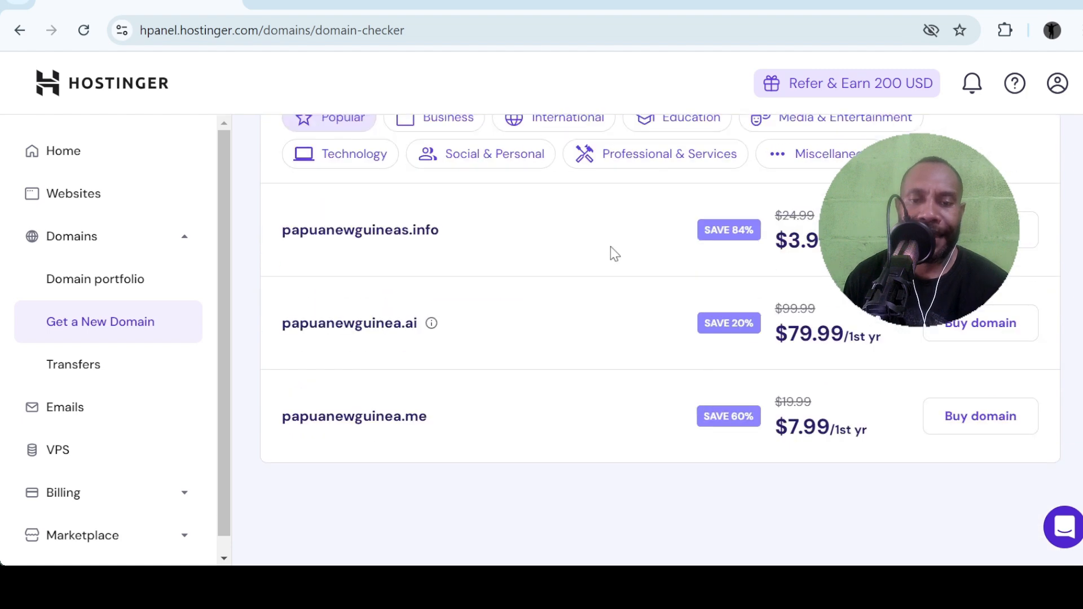
scroll(604, 254, "up", 1)
scroll(596, 267, "up", 1)
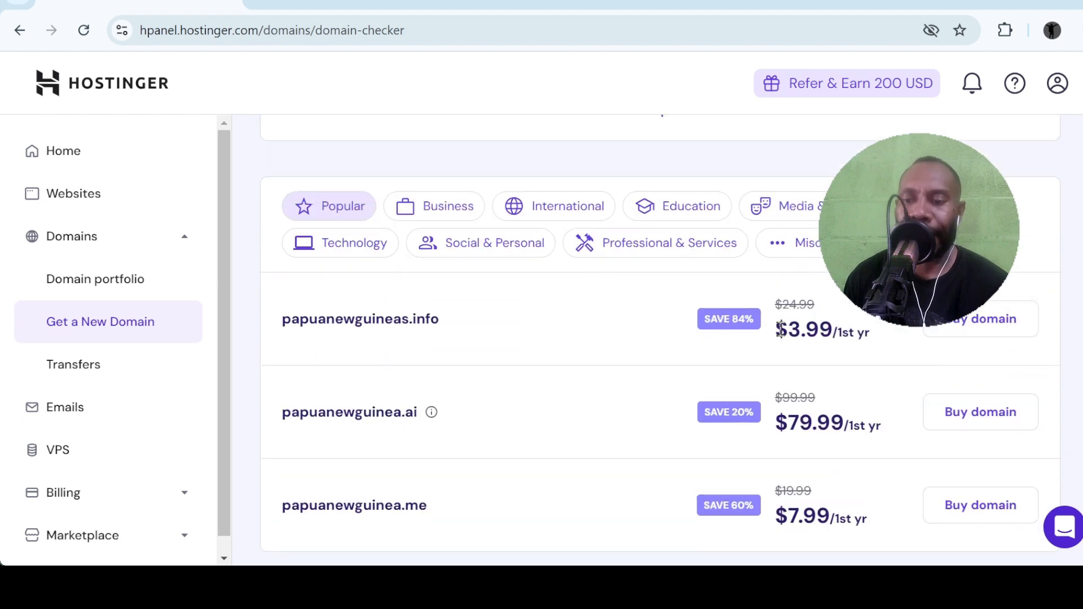
left_click_drag(780, 328, 874, 338)
scroll(641, 317, "down", 2)
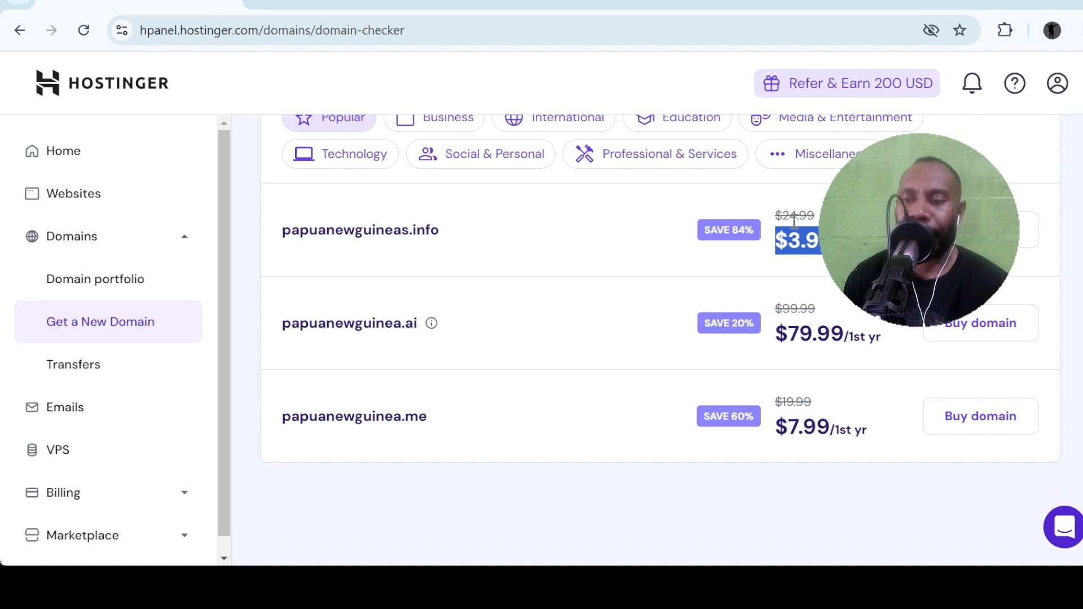
double_click(815, 333)
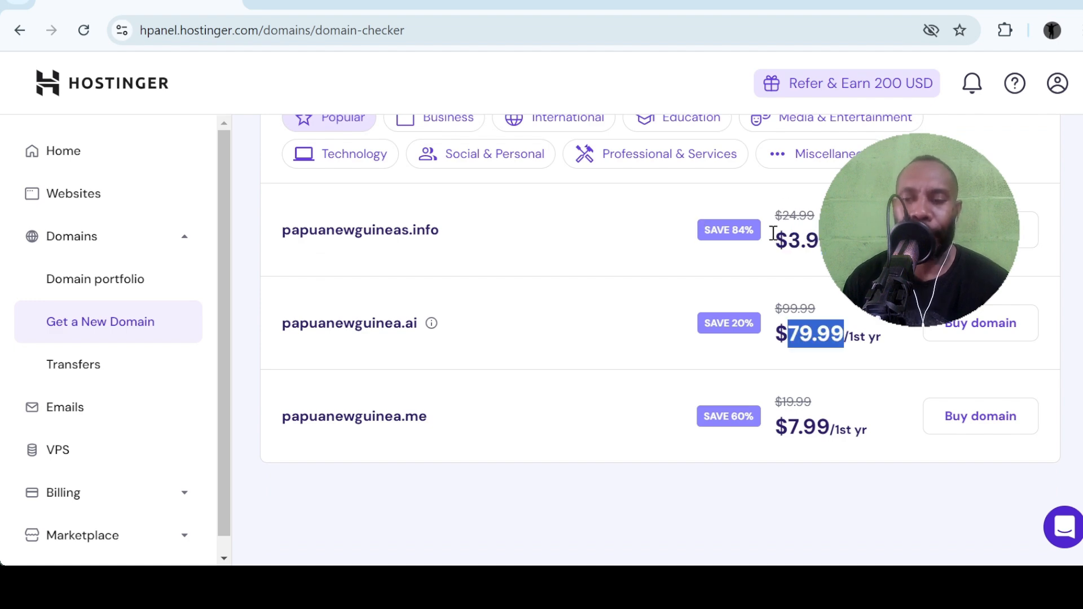
left_click(816, 333)
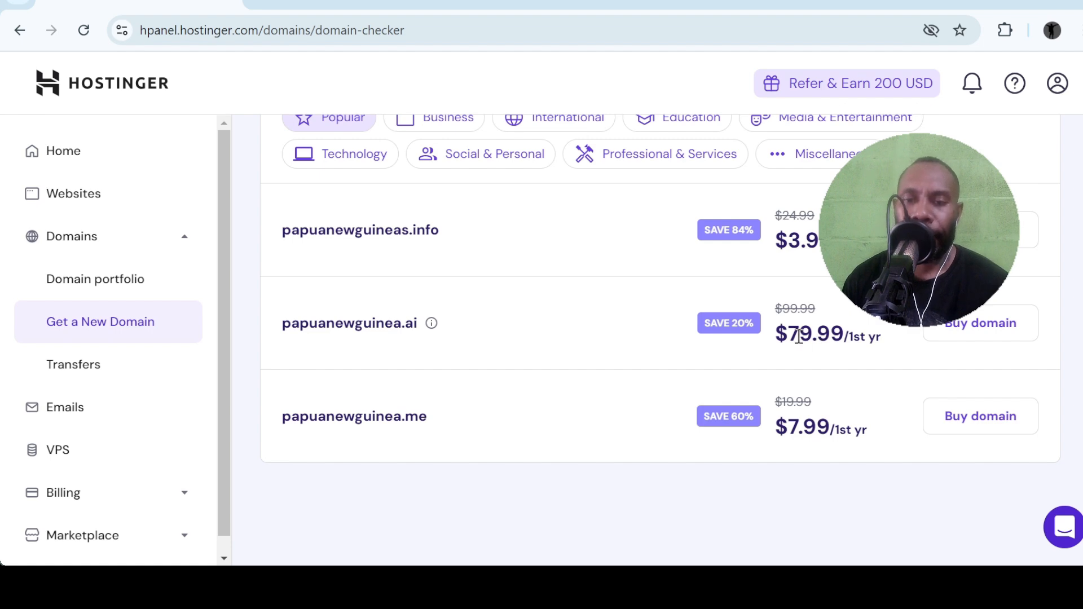
scroll(428, 286, "up", 5)
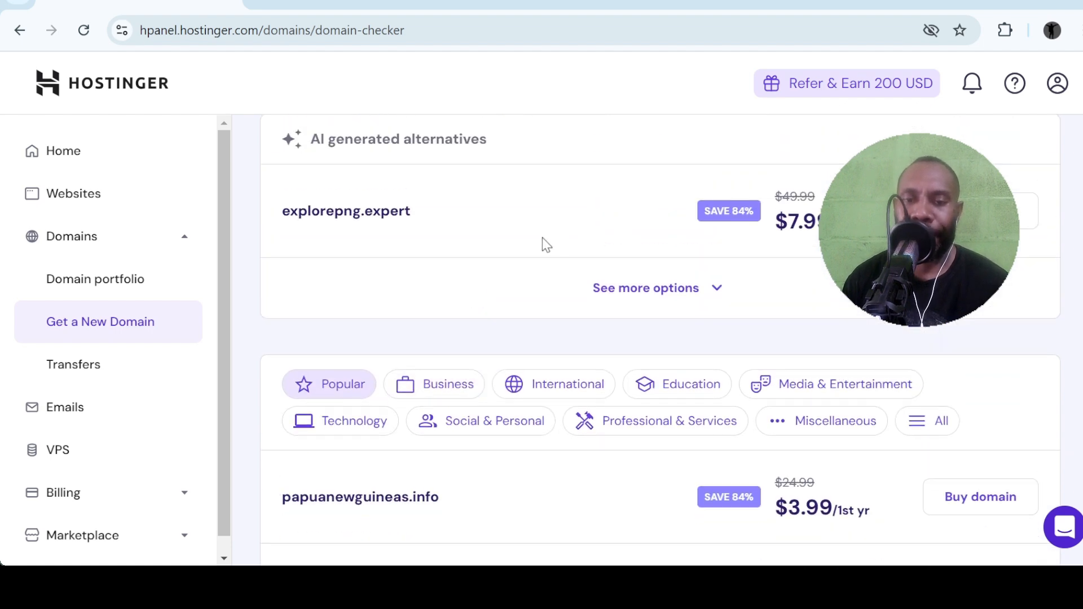
scroll(389, 288, "down", 5)
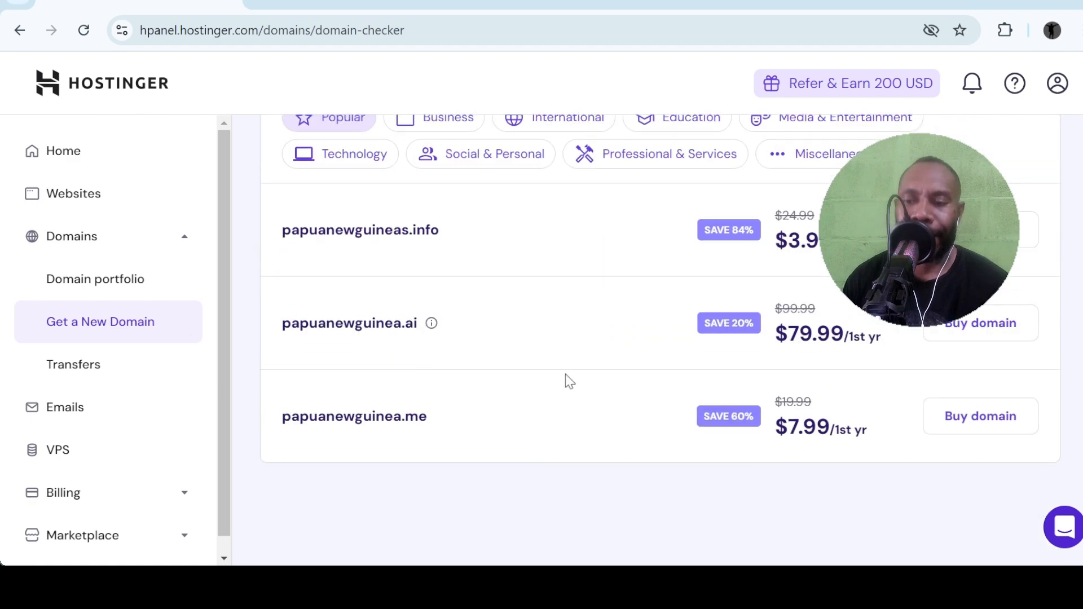
scroll(569, 374, "up", 7)
scroll(574, 373, "up", 6)
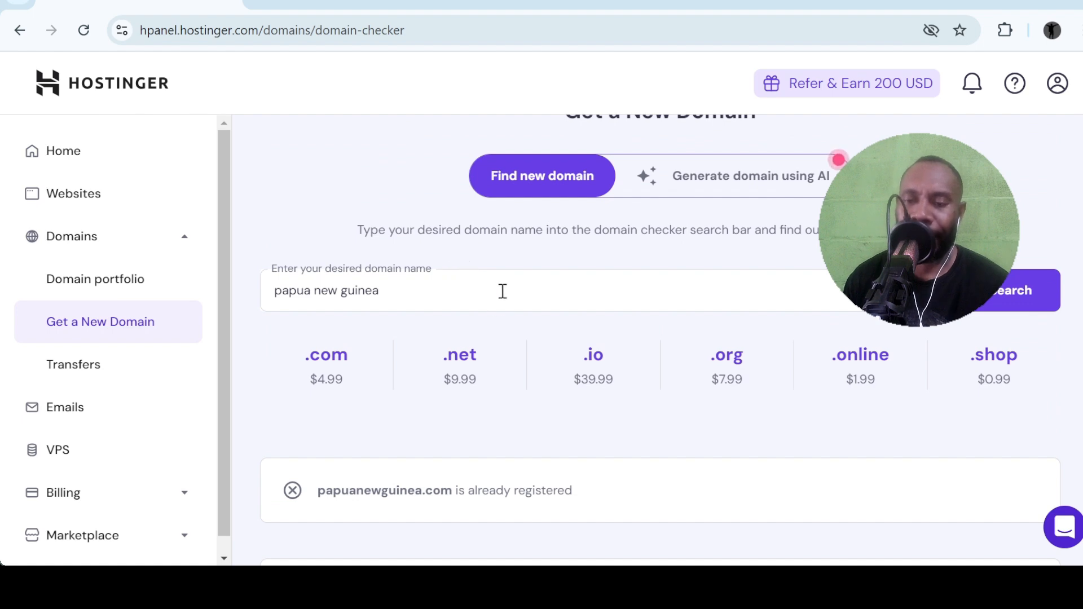
scroll(497, 288, "up", 1)
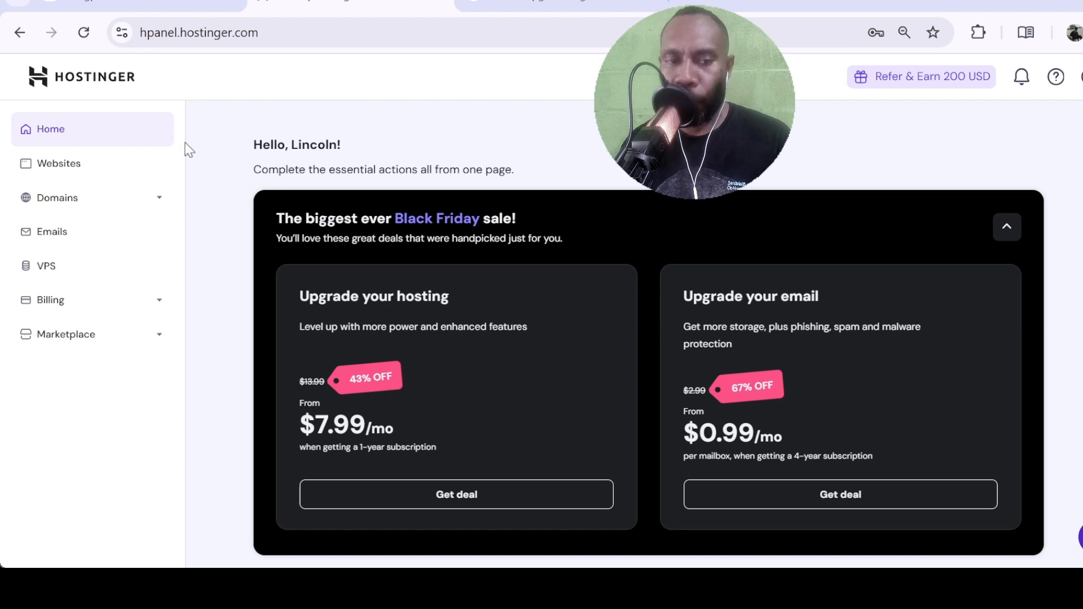
Add a website to the Premium Web Hosting plan using Hostinger Website Builder.
left_click(66, 163)
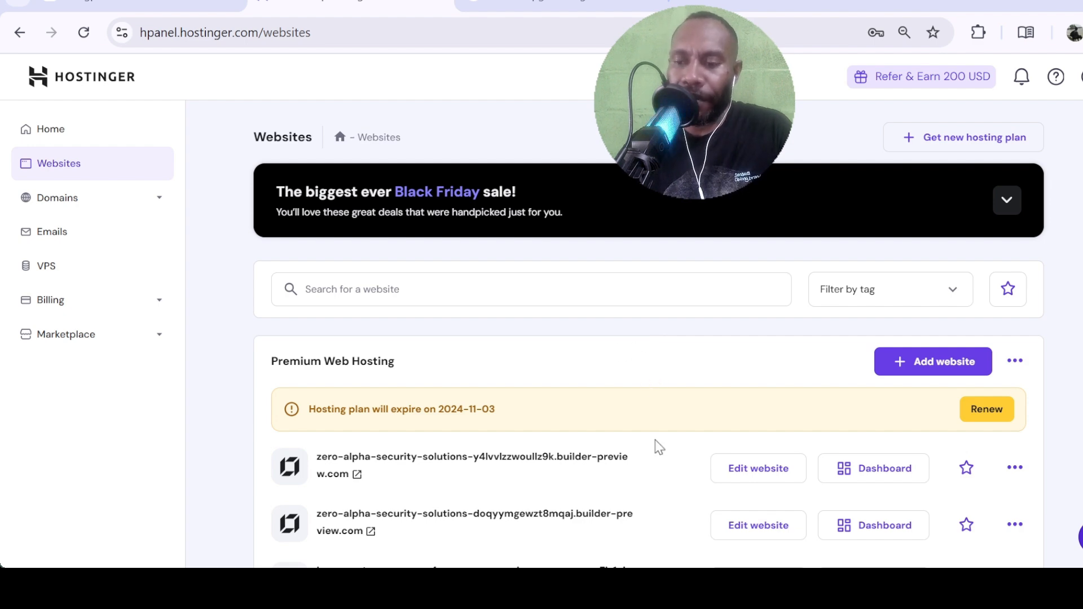
left_click(924, 369)
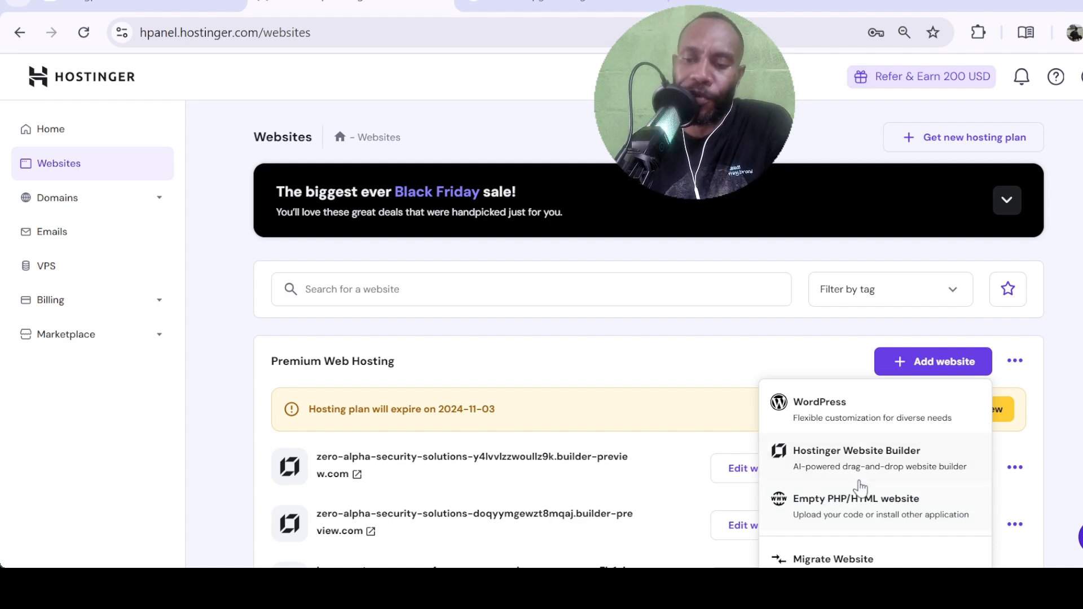
left_click(836, 454)
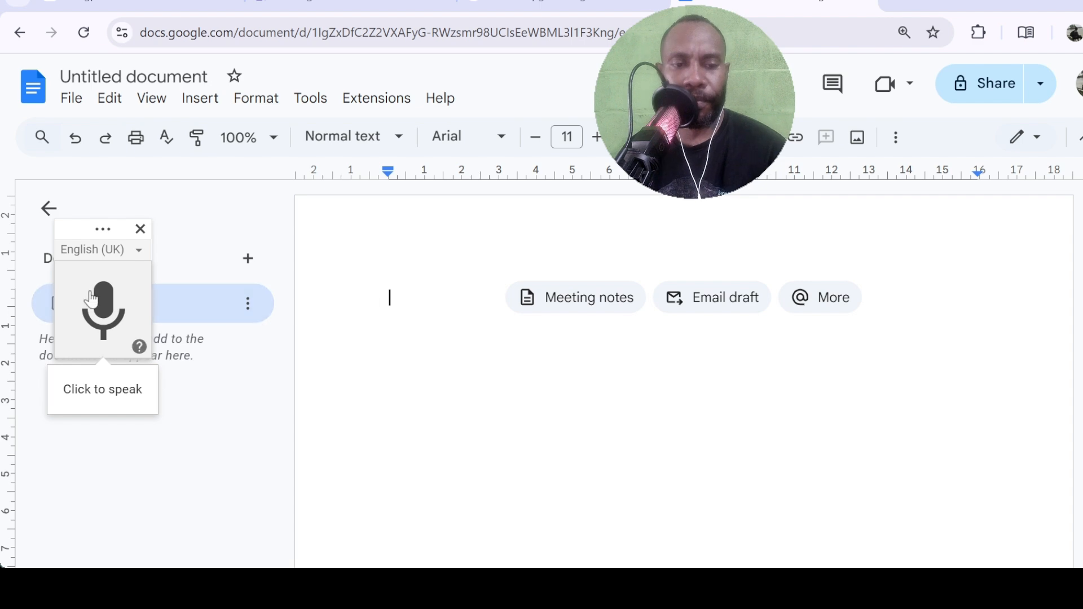
In Google Docs, dictate a request for a travel listing website prompt covering pages, header and footer menus and email subscribers, and copy it.
left_click(103, 310)
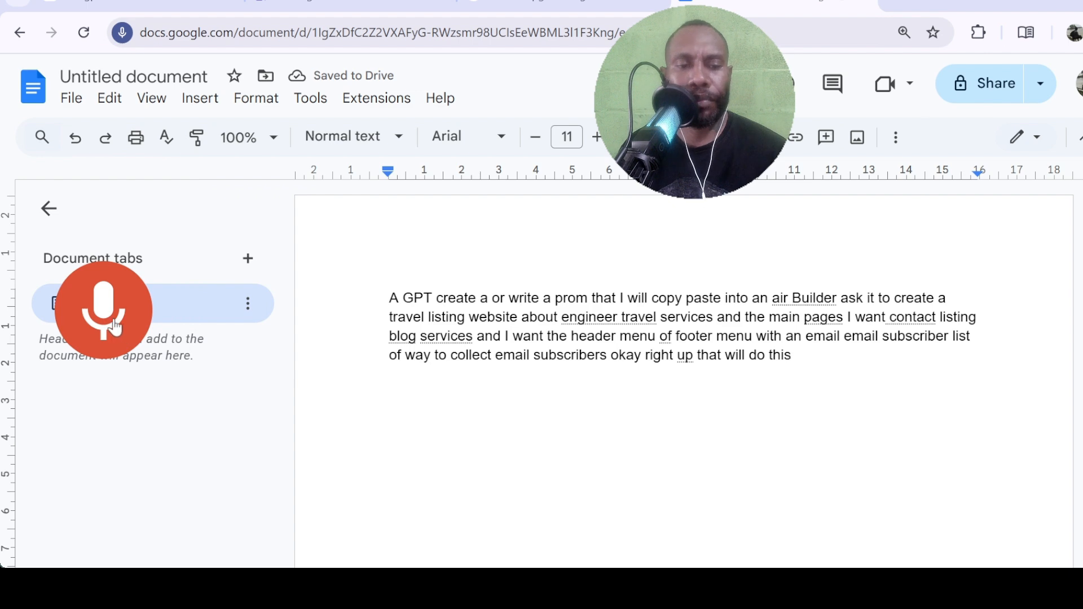
left_click_drag(811, 361, 364, 273)
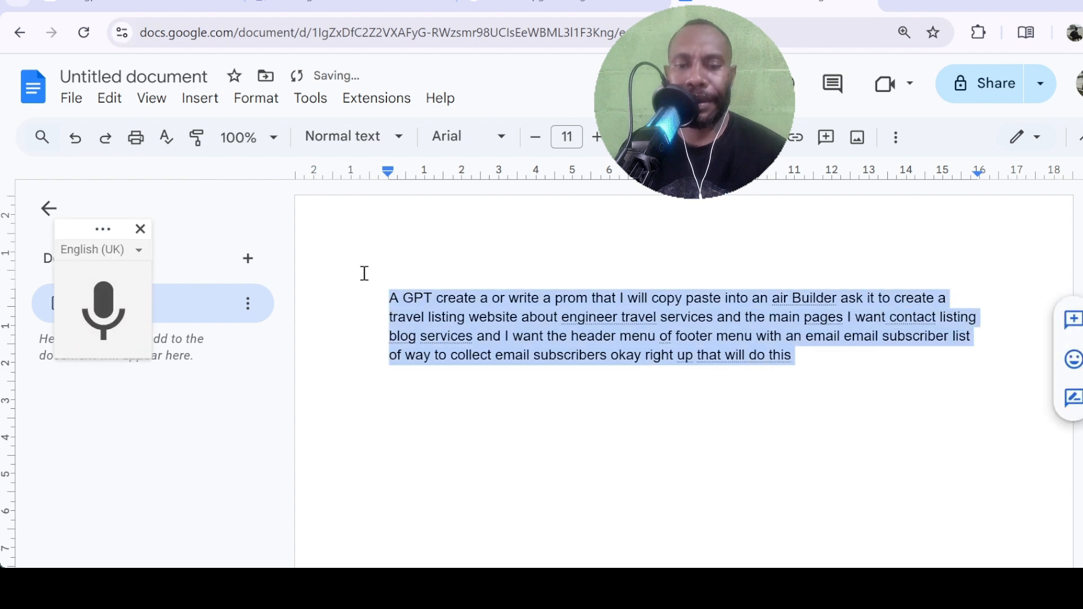
right_click(485, 325)
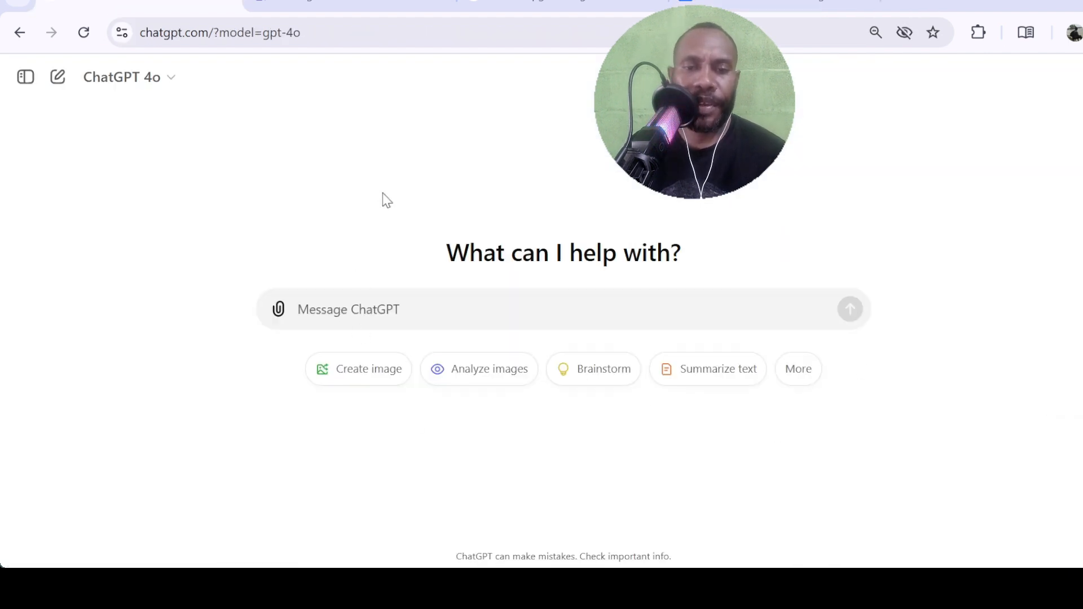
Have ChatGPT write the website builder prompt from the dictated request, shortened to one paragraph, and copy the paragraph.
key("ctrl+v")
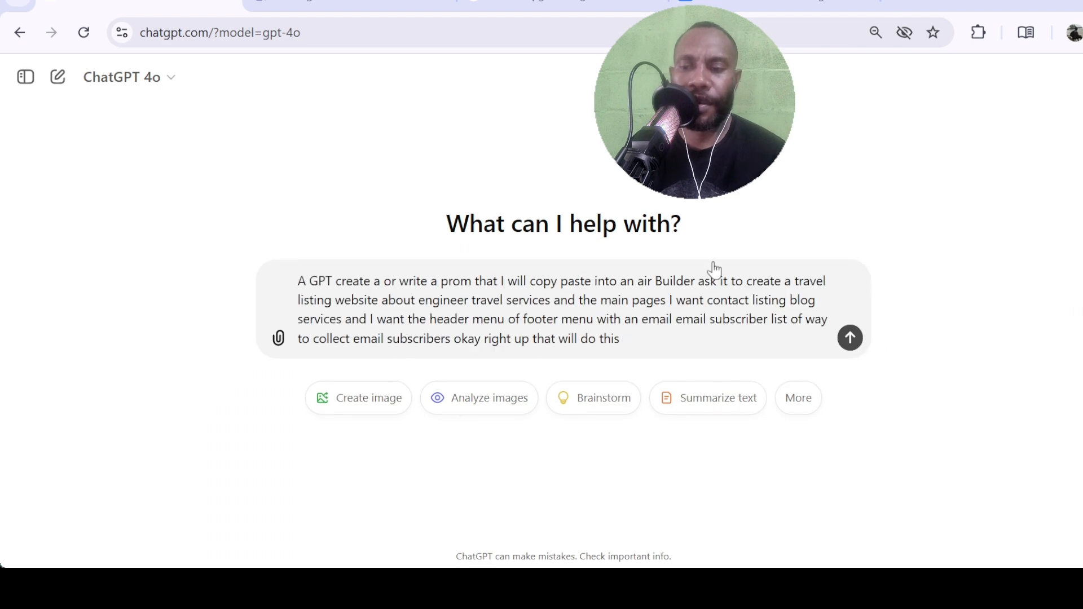
key("Return")
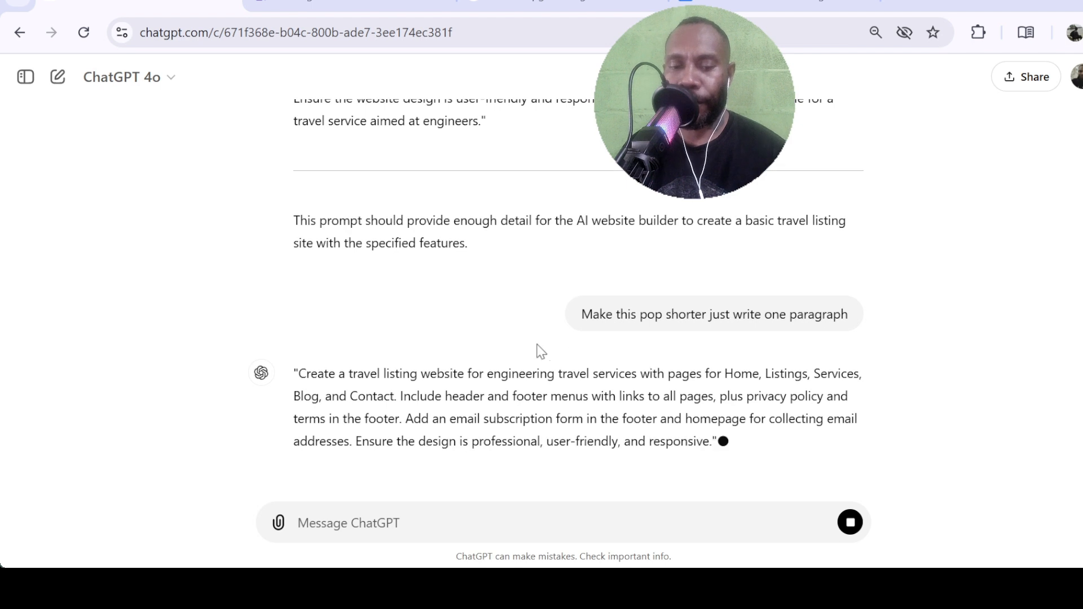
left_click_drag(305, 330, 710, 401)
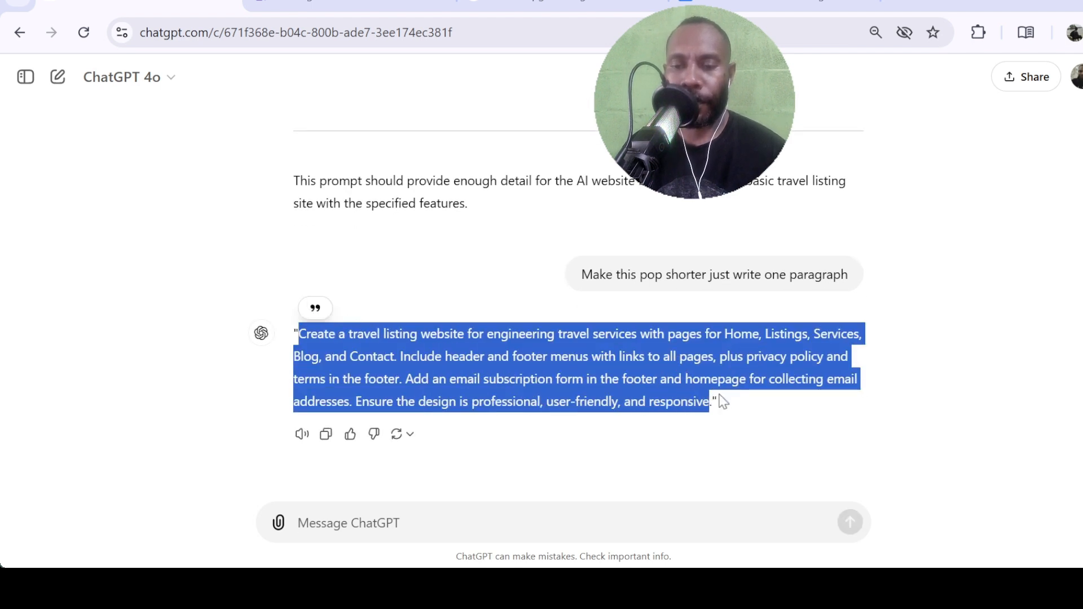
In Hostinger's AI website builder, paste the copied prompt as the description, set the brand name to PNG Travel, and create the website.
left_click(376, 3)
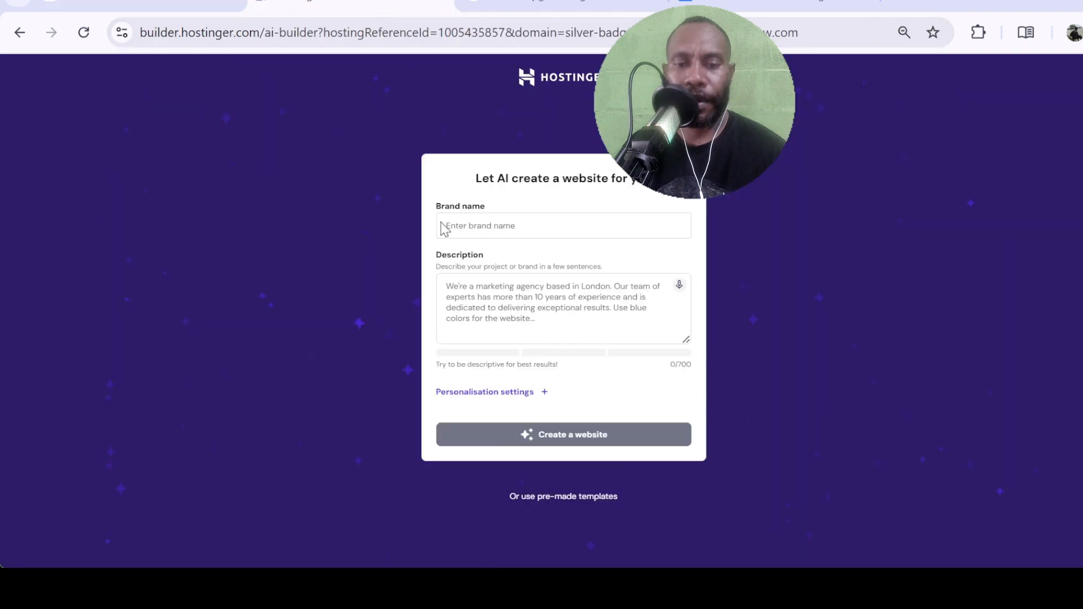
left_click(499, 311)
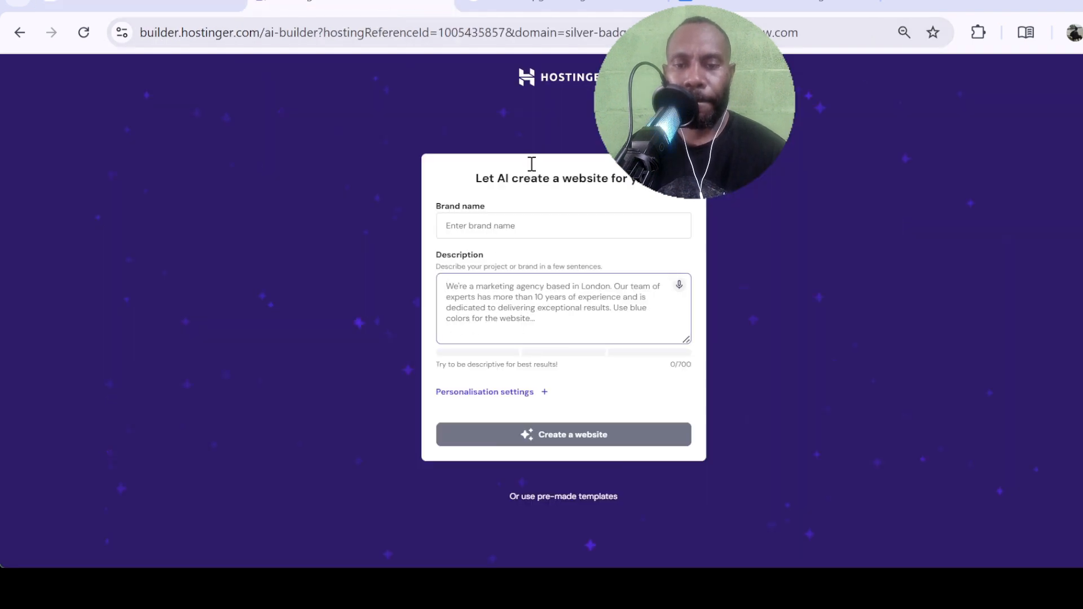
key("ctrl+v")
left_click(497, 233)
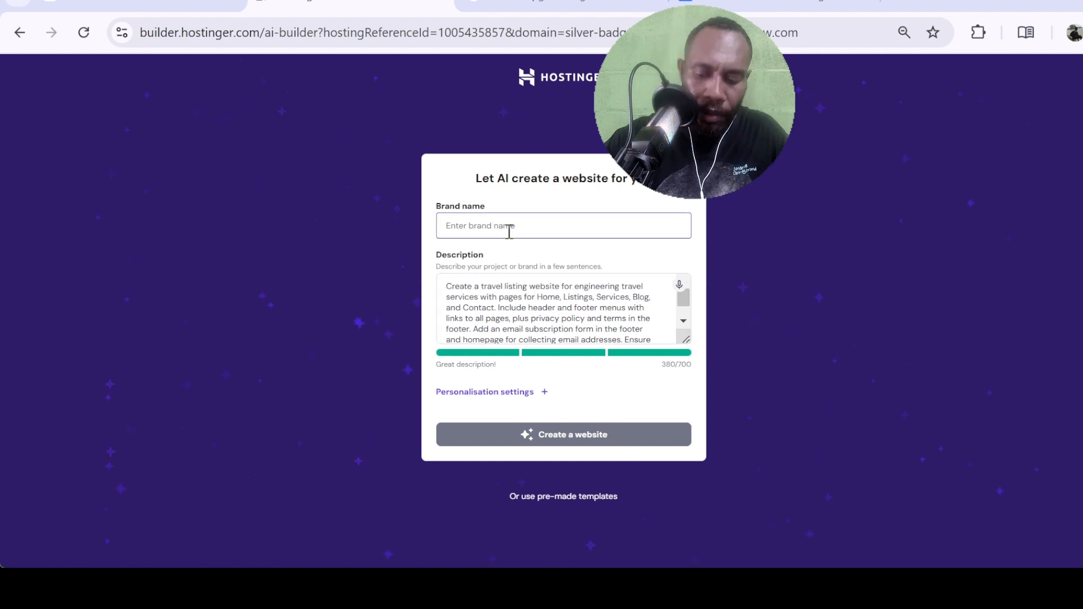
type("PNG T")
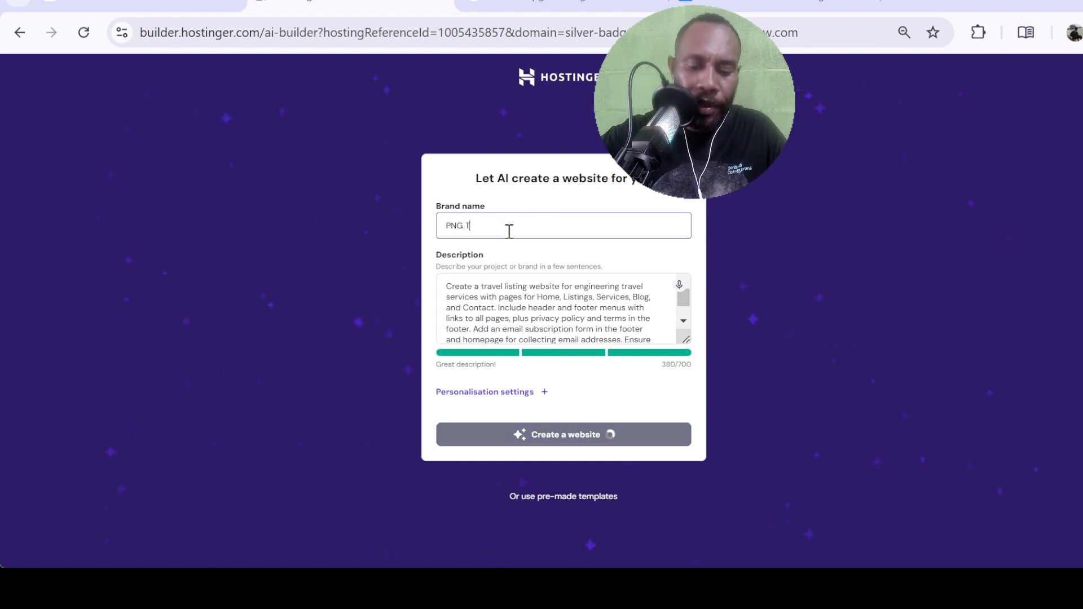
type("ravel")
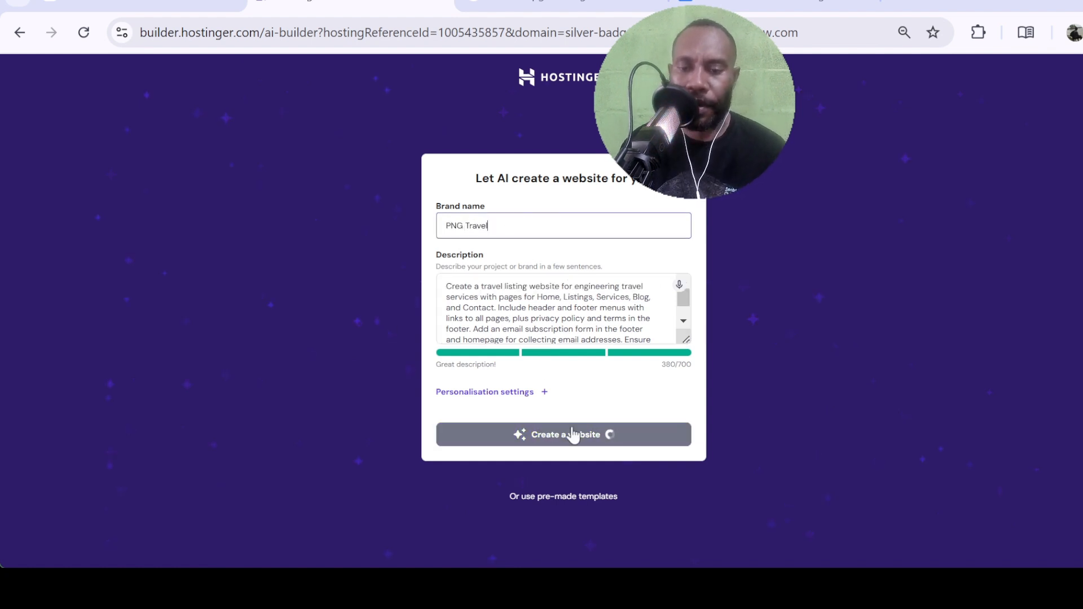
left_click(577, 427)
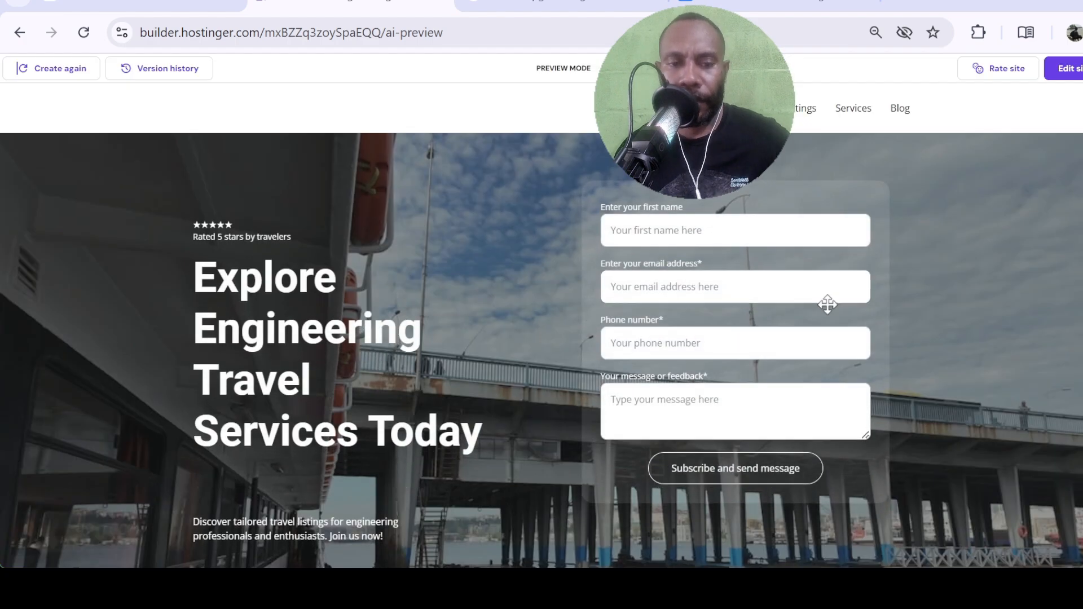
Review the generated site's preview and the options for creating another version, and open the site for editing.
scroll(854, 316, "down", 10)
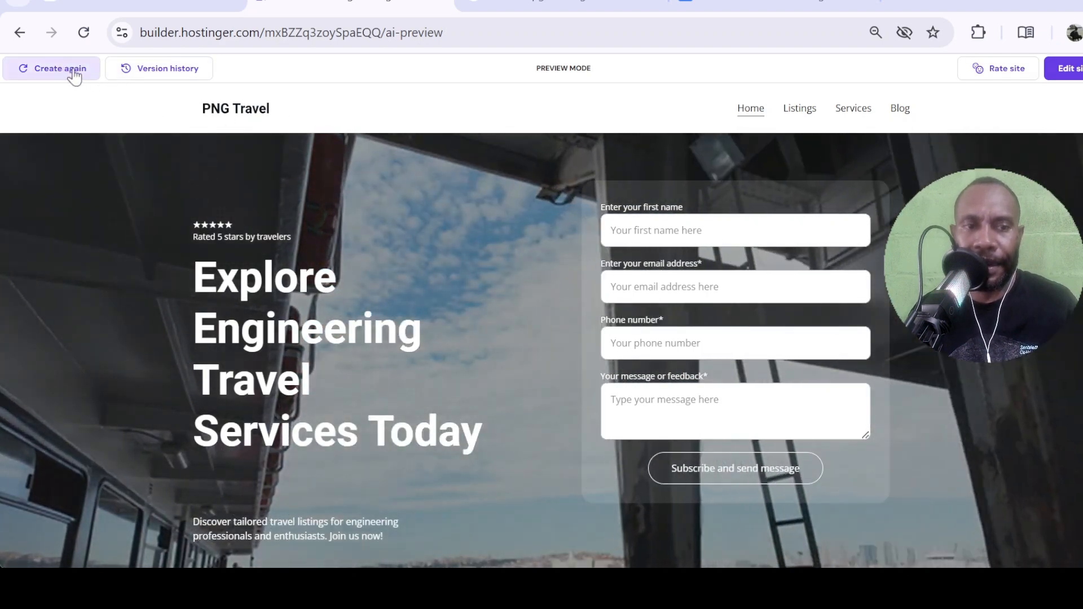
left_click(74, 73)
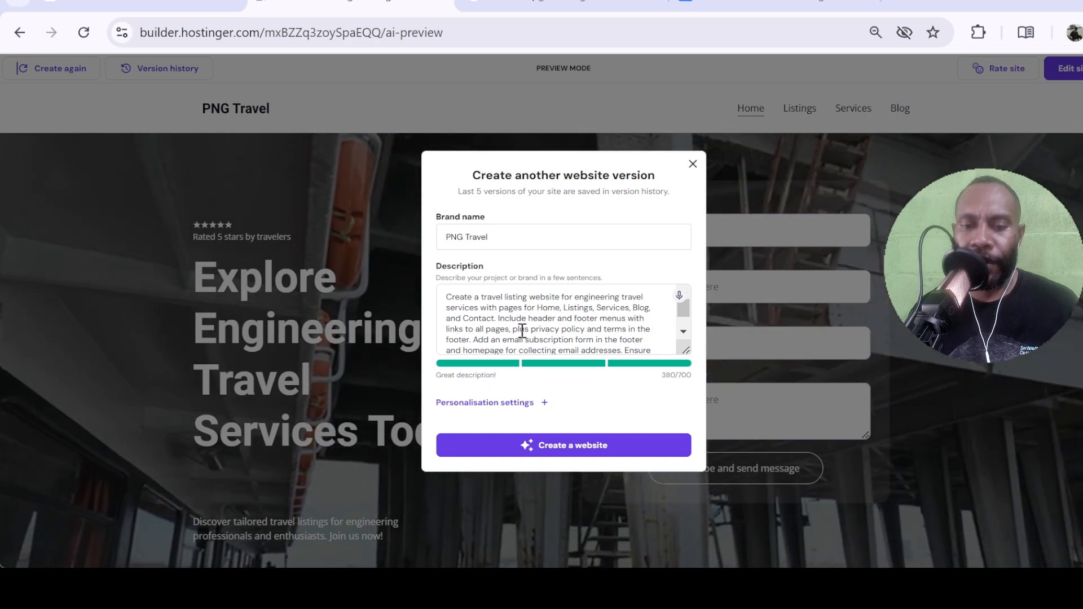
left_click(693, 165)
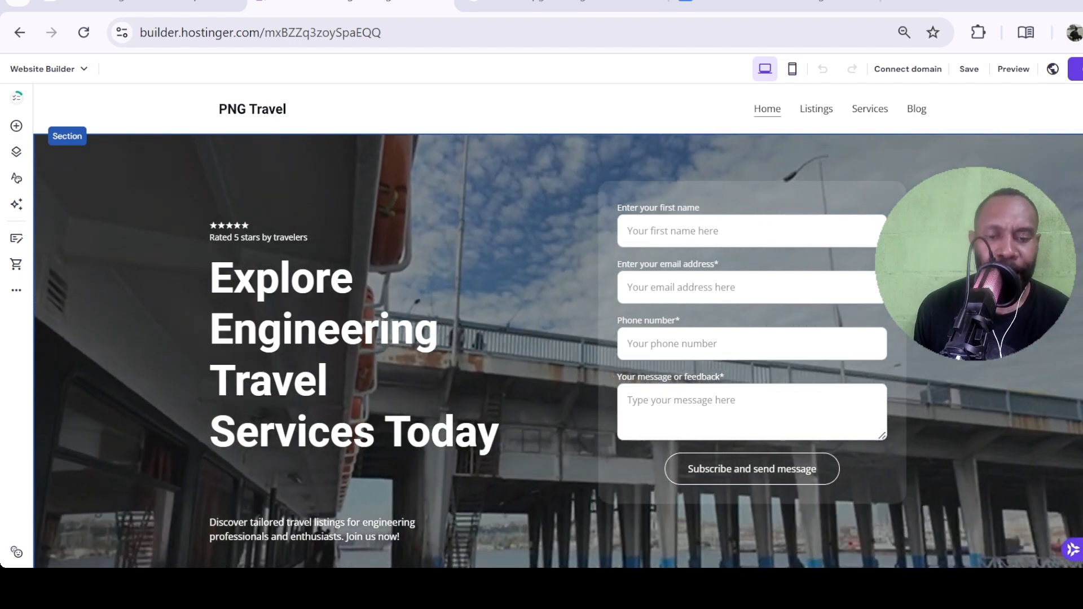
key("alt+Tab")
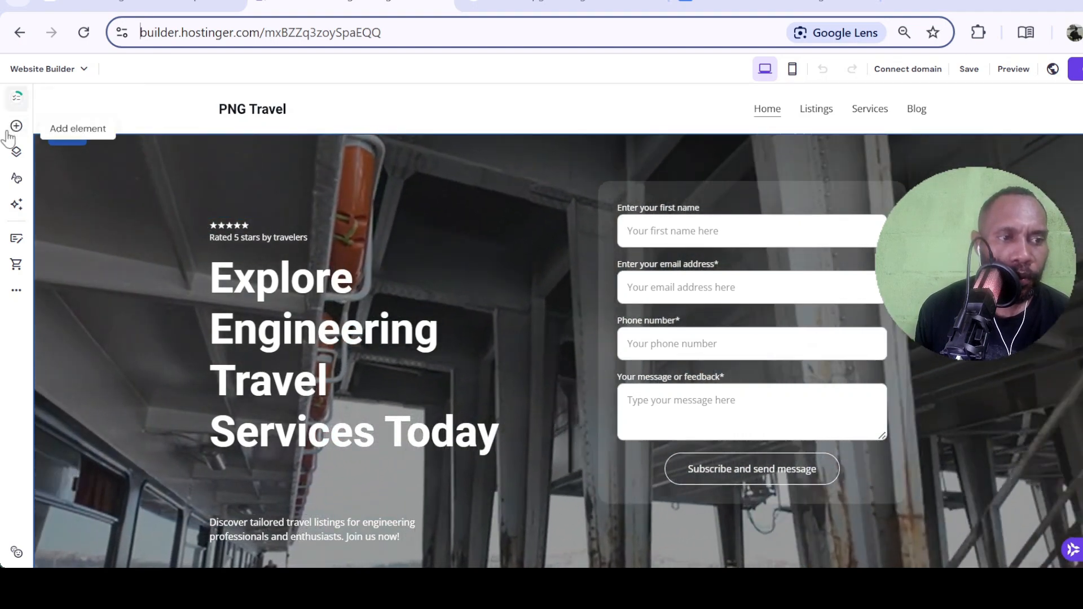
Examine the elements that can be added to the page and the site's pages and navigation settings.
left_click(15, 128)
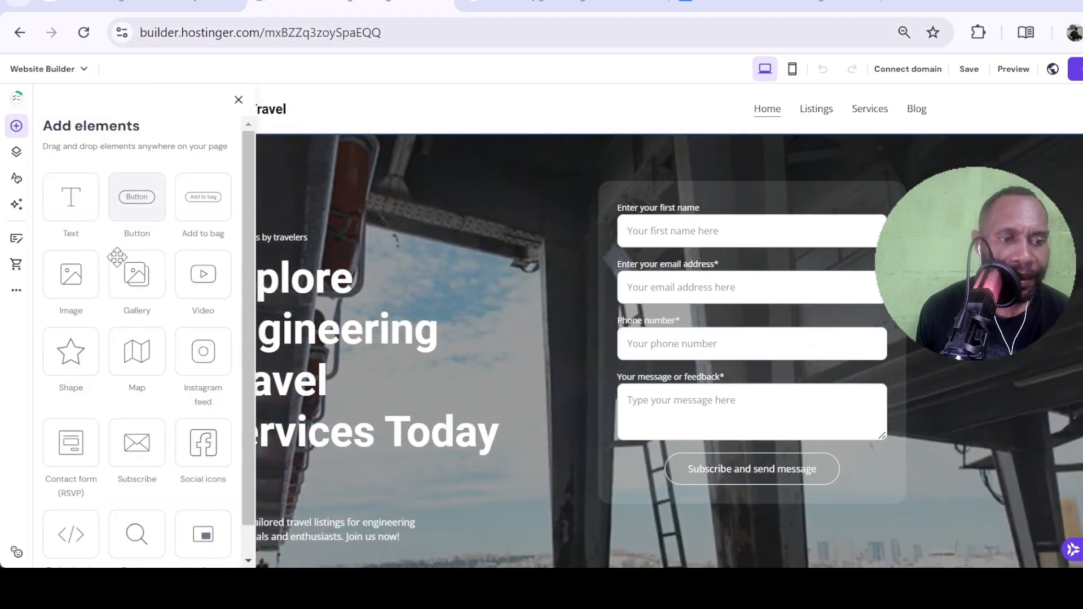
scroll(133, 328, "down", 1)
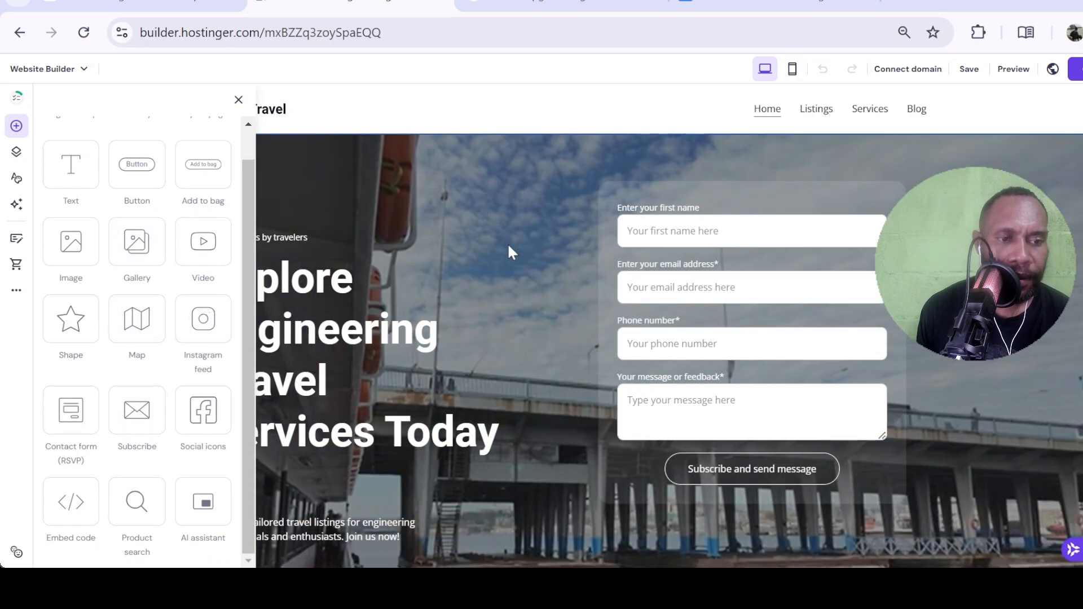
left_click(507, 243)
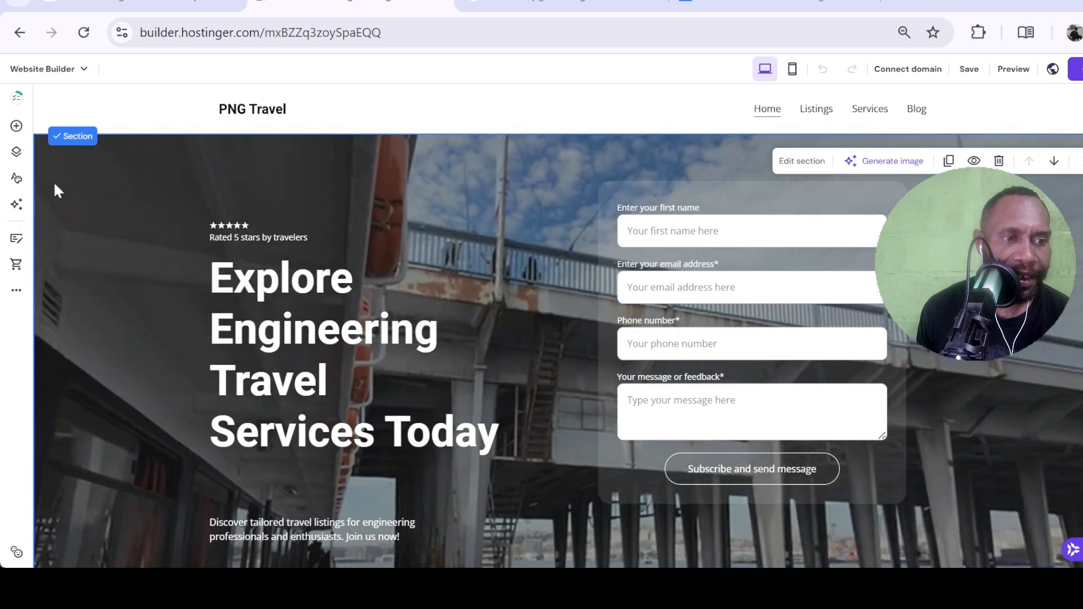
left_click(18, 152)
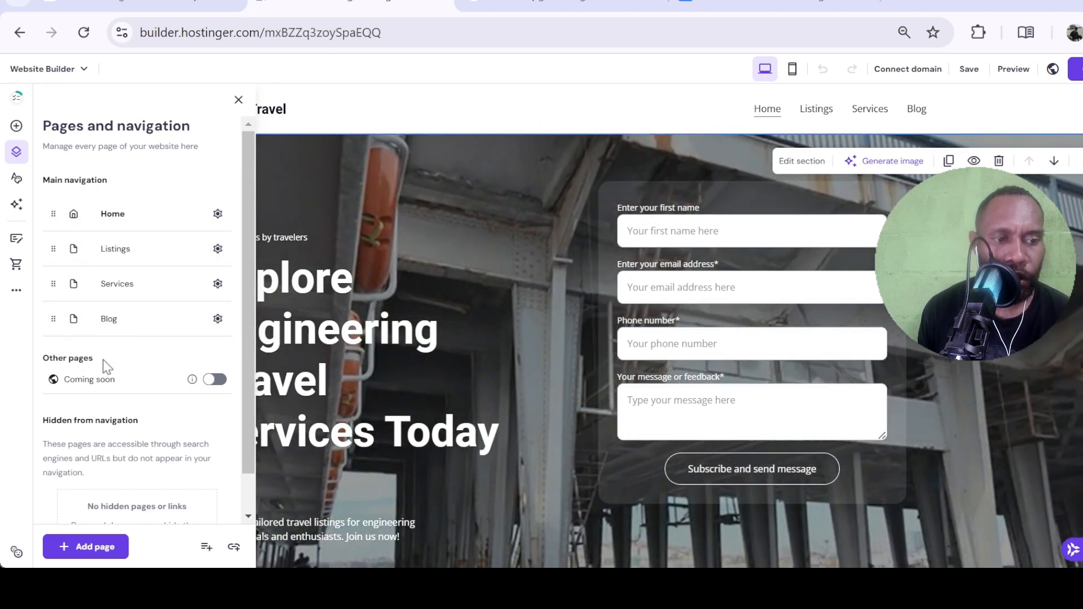
scroll(124, 378, "down", 1)
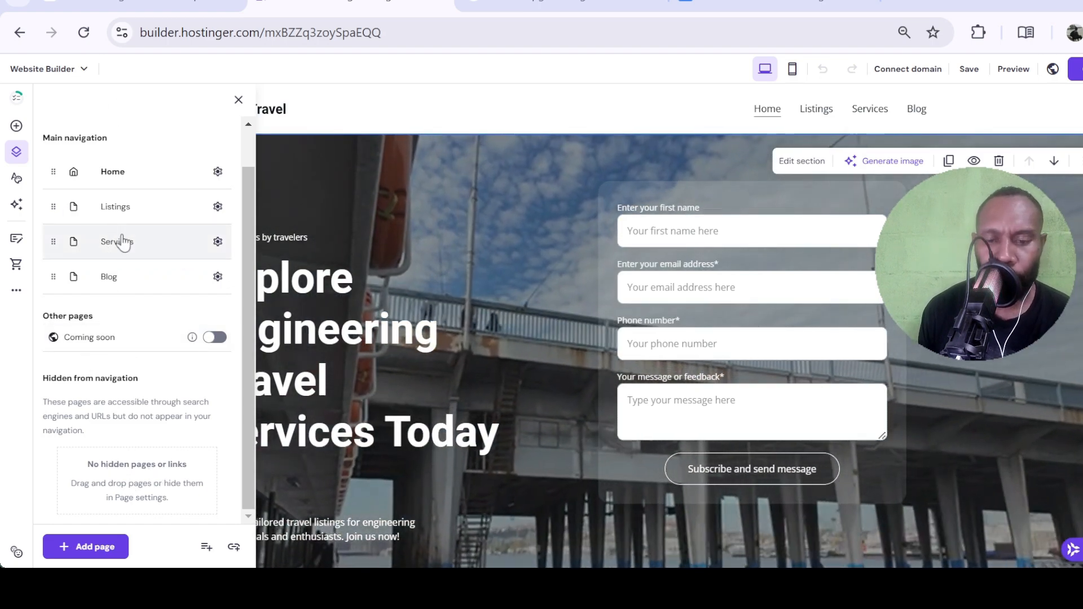
Examine the website styles, AI tools, blog post options, online store and additional settings of the website editor.
left_click(16, 178)
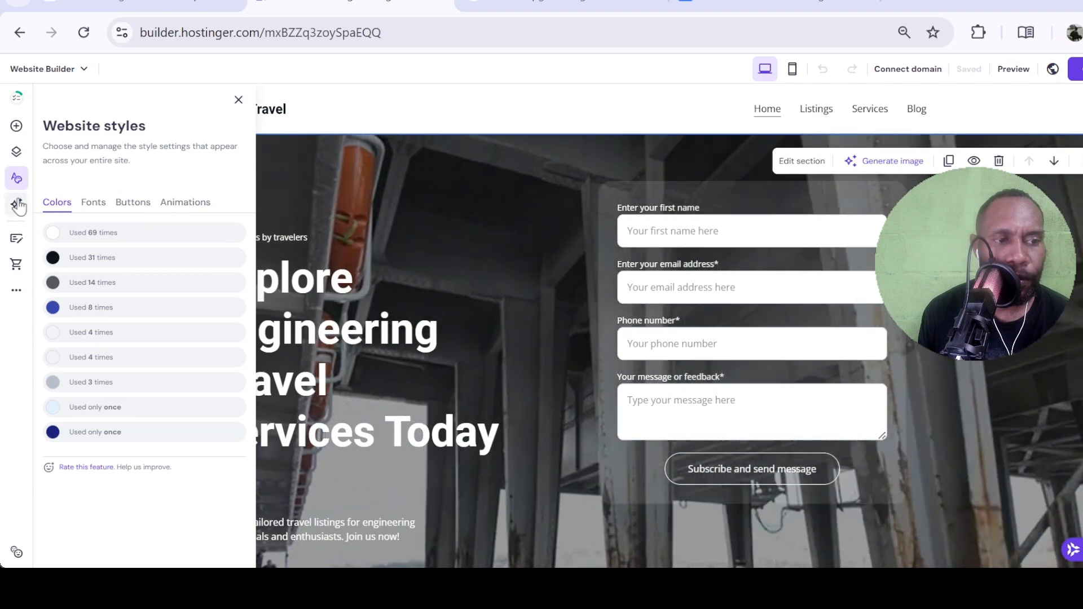
left_click(16, 204)
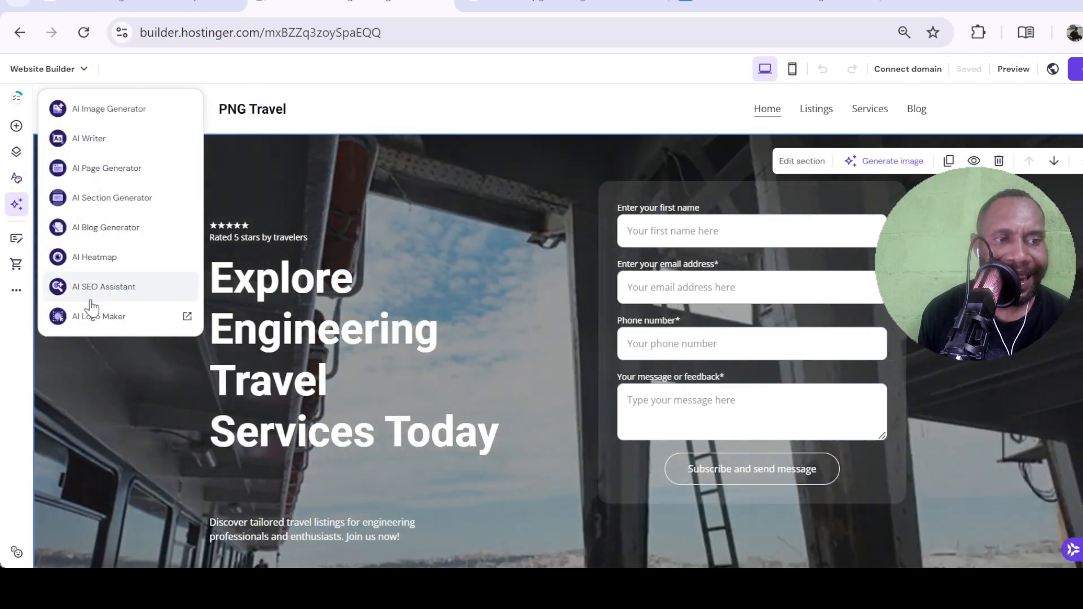
left_click(16, 238)
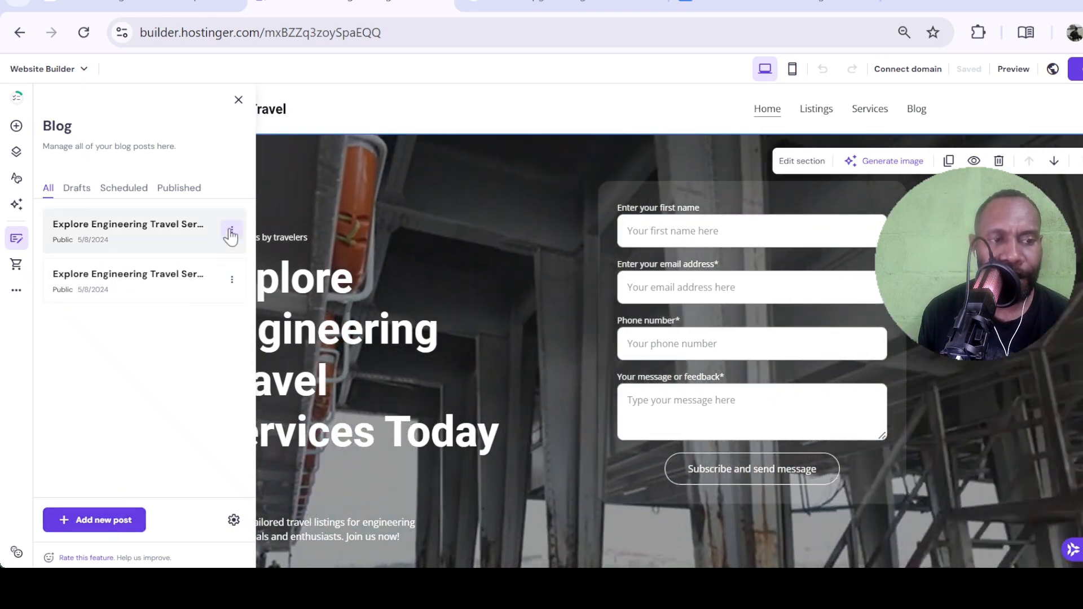
left_click(232, 231)
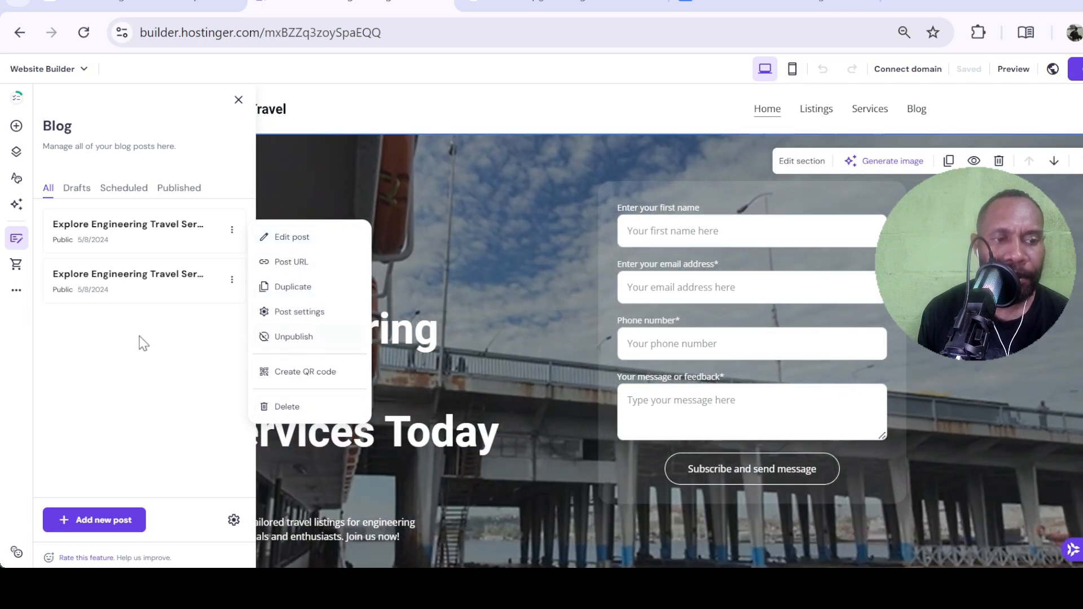
left_click(146, 336)
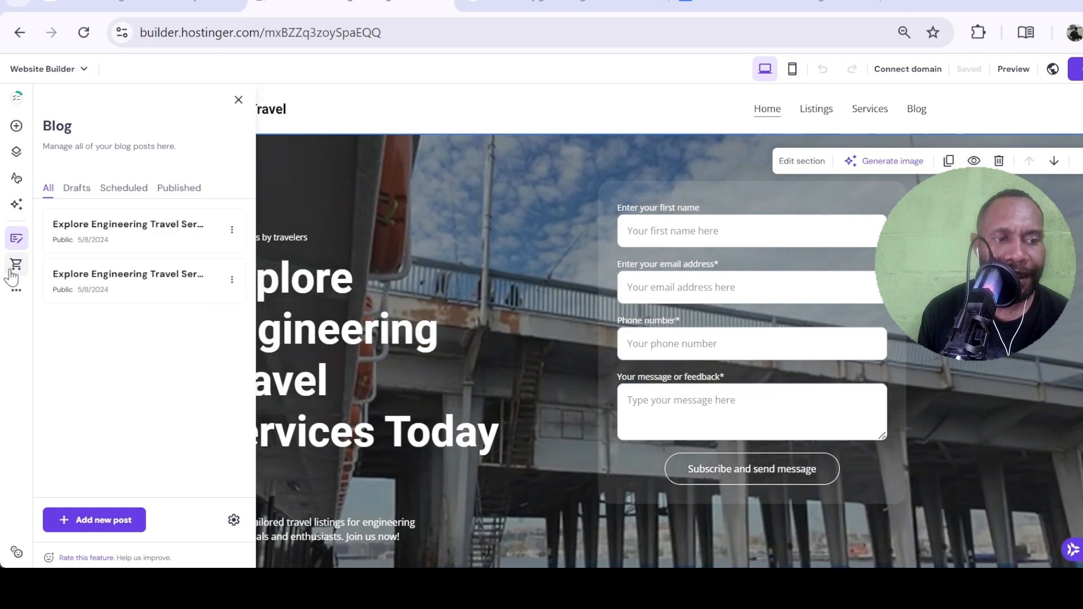
left_click(15, 265)
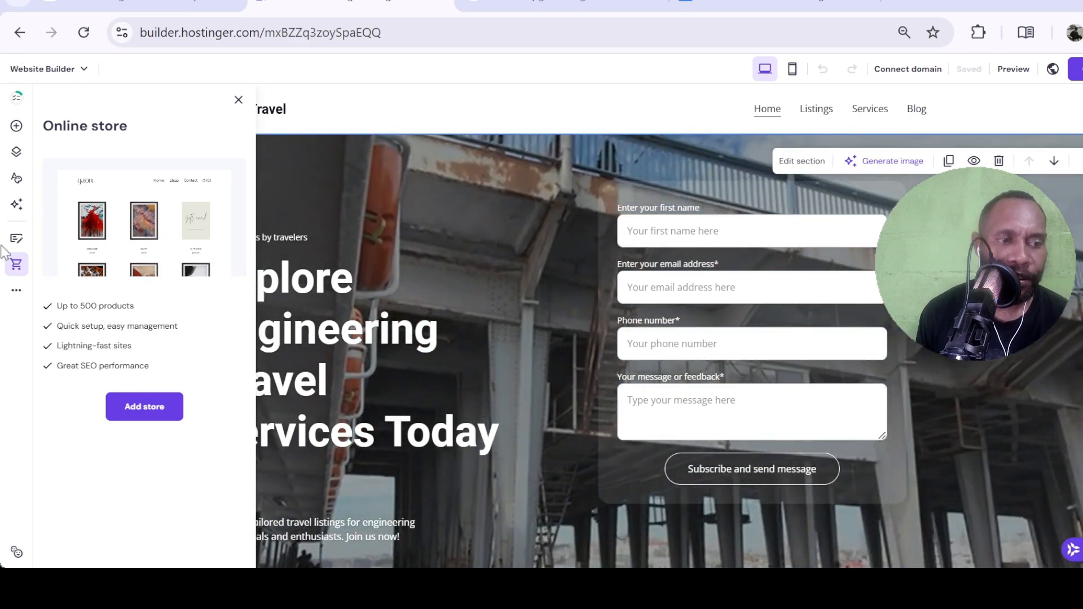
left_click(17, 294)
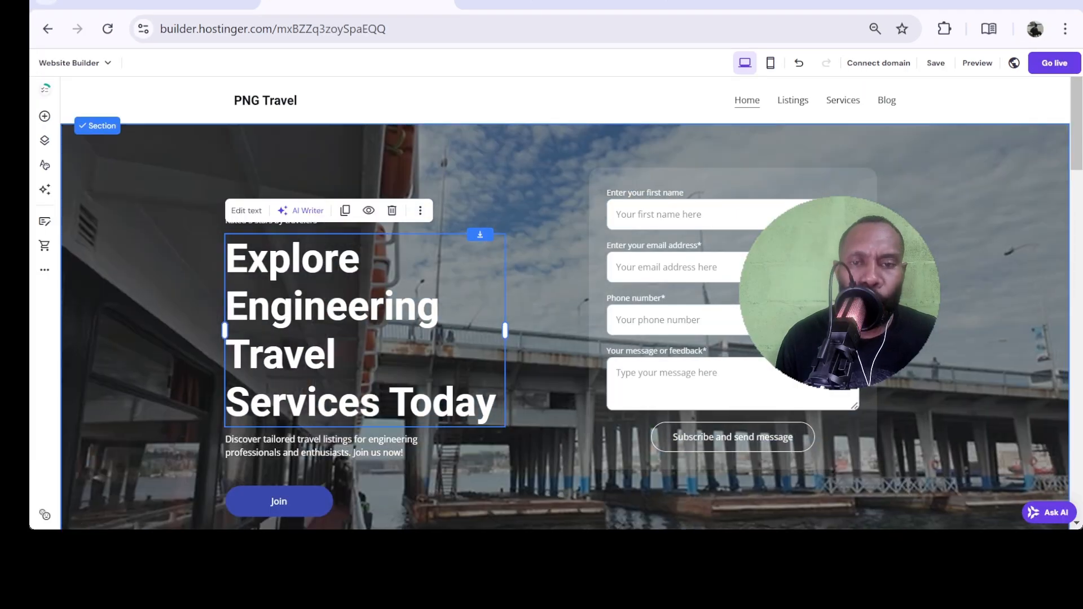
Inspect which hero section elements can be edited, including the rating stars, contact form and tagline.
left_click(540, 266)
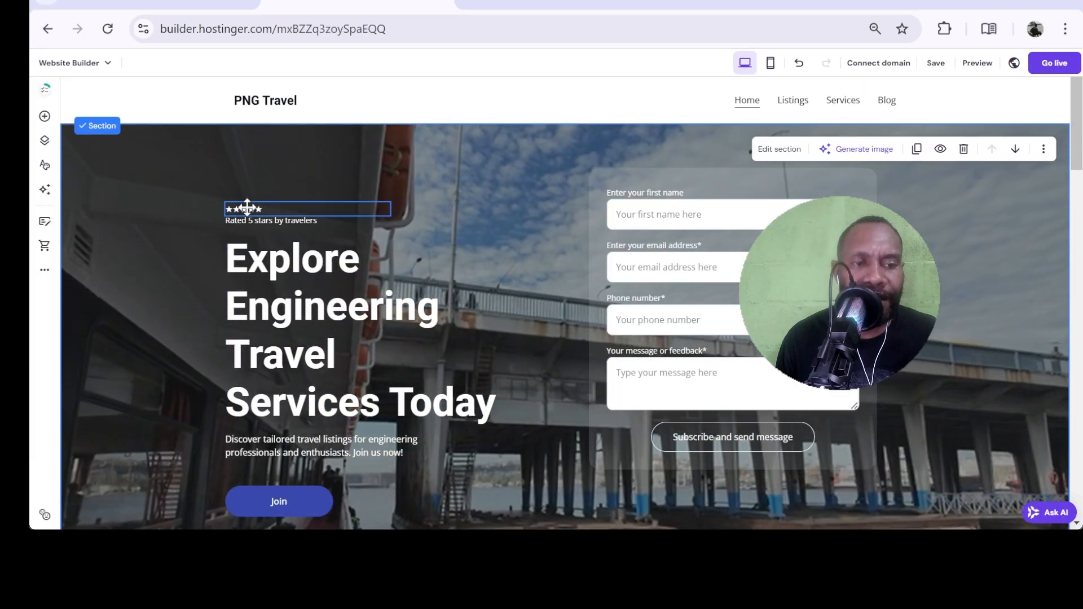
left_click(259, 210)
left_click(690, 209)
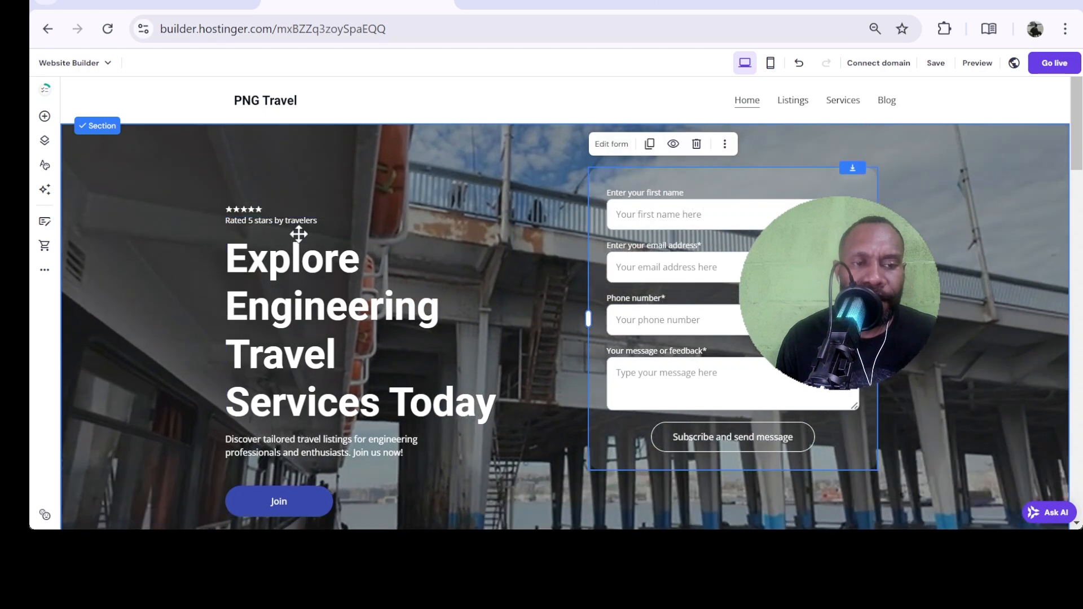
left_click(299, 233)
left_click(295, 447)
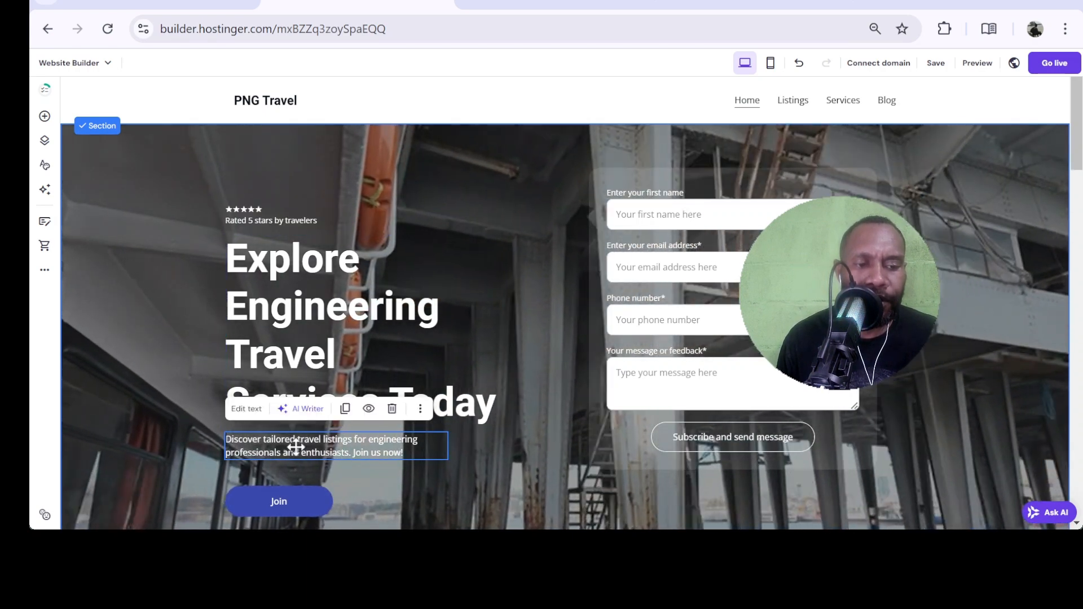
Remove the word "Engineering" from the hero heading to make it "Explore Travel Services Today", and dismiss the progress notice.
left_click(377, 282)
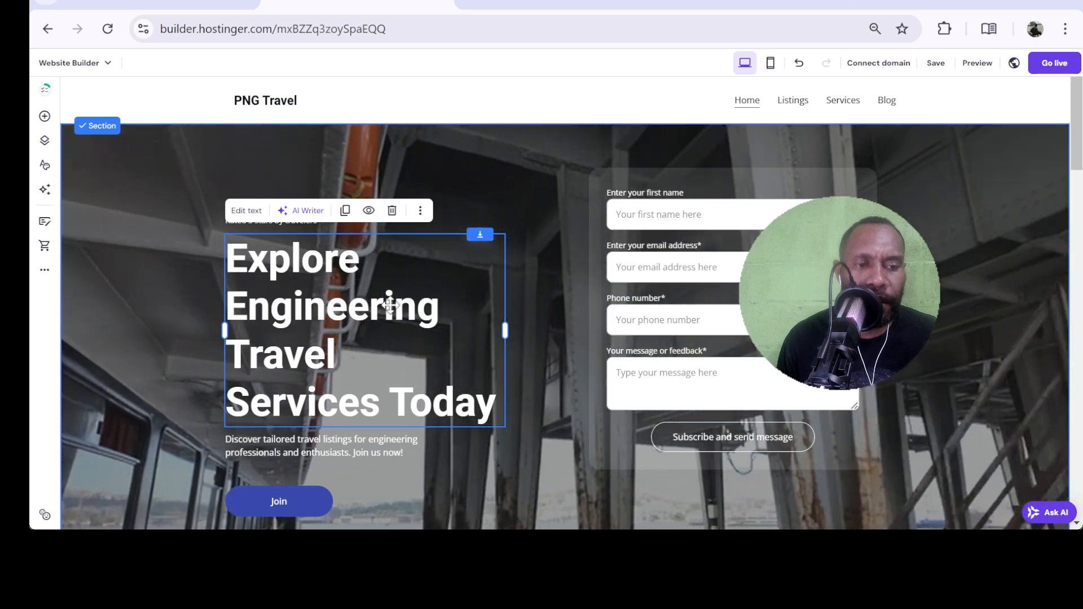
double_click(389, 304)
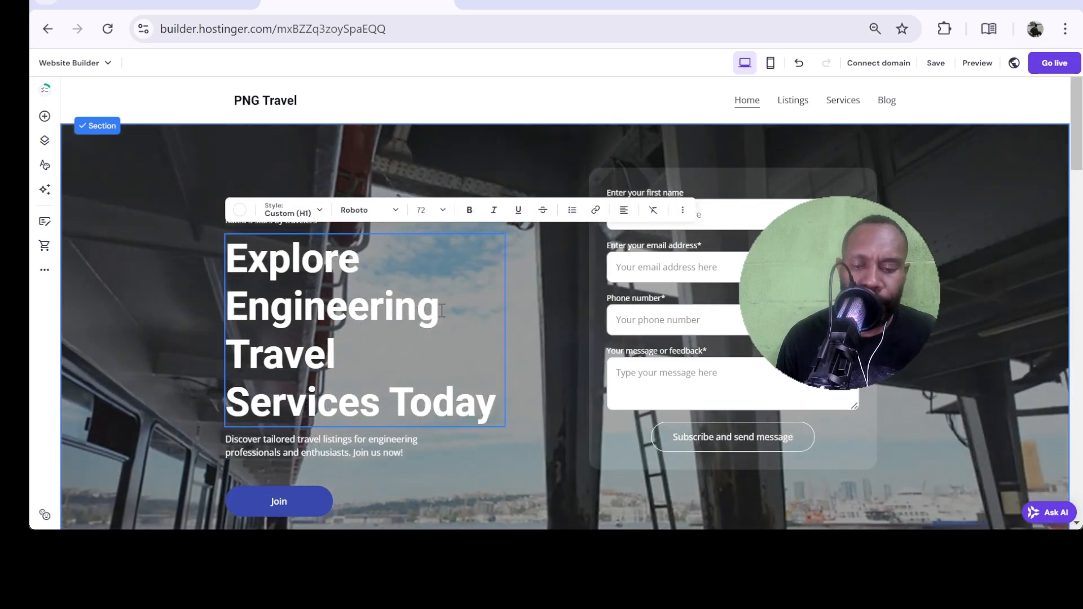
key("BackSpace")
key("BackSpace")
key("BackSpace")
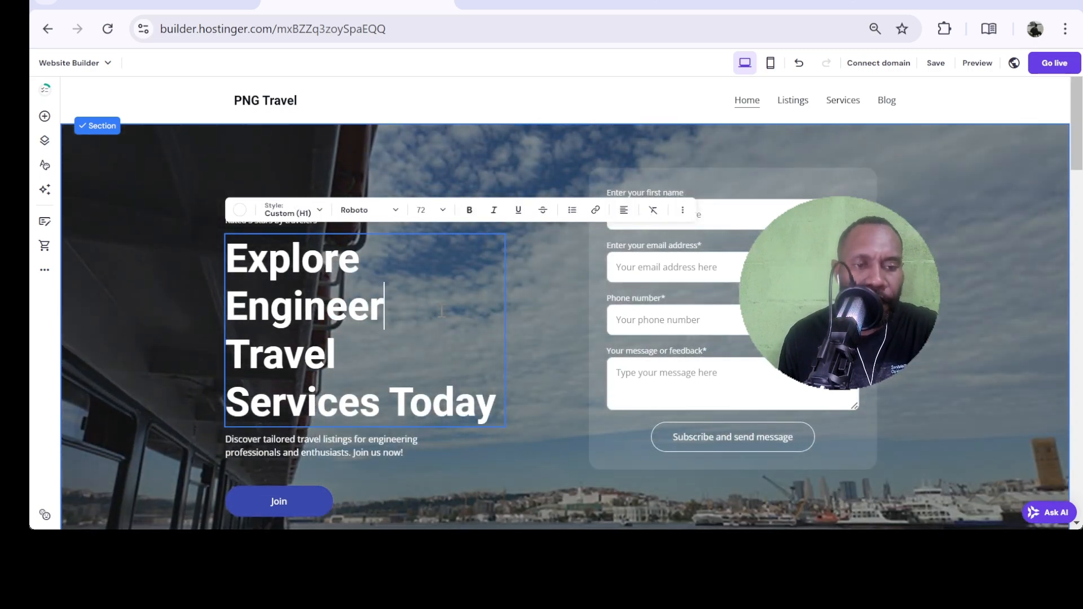
key("BackSpace")
key("BackSpace")
key("BackSpace")
key("BackSpace")
key("BackSpace")
key("BackSpace")
key("BackSpace")
key("BackSpace")
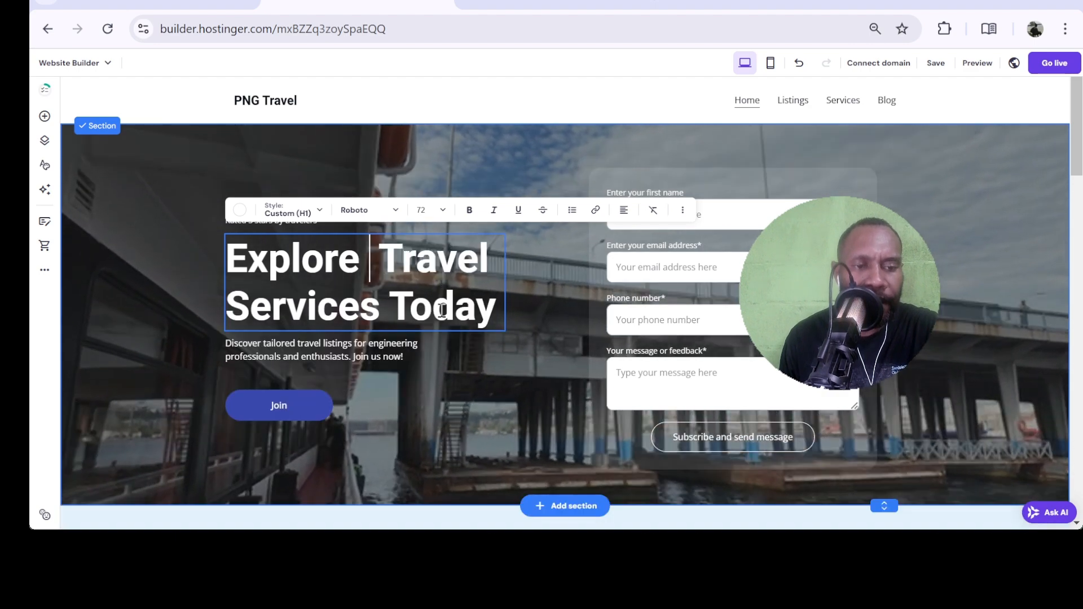
key("BackSpace")
left_click(542, 292)
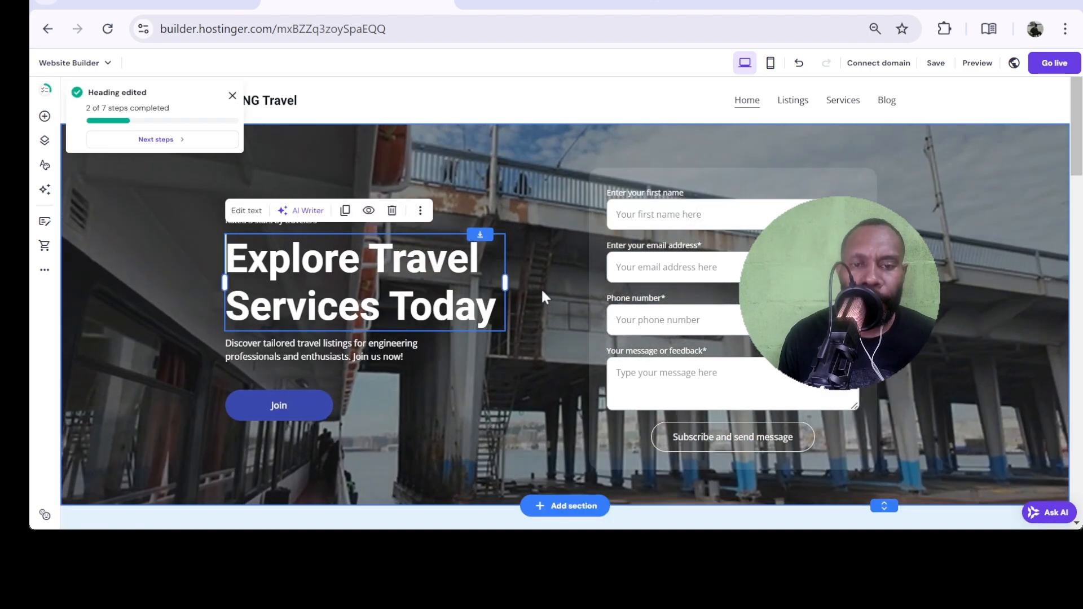
left_click(486, 167)
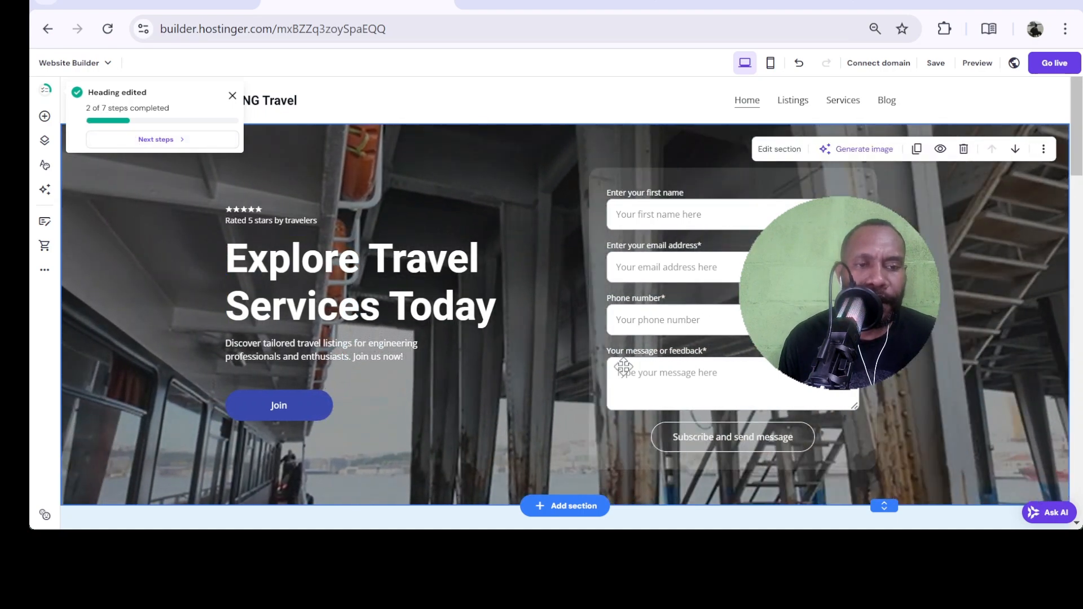
left_click(232, 96)
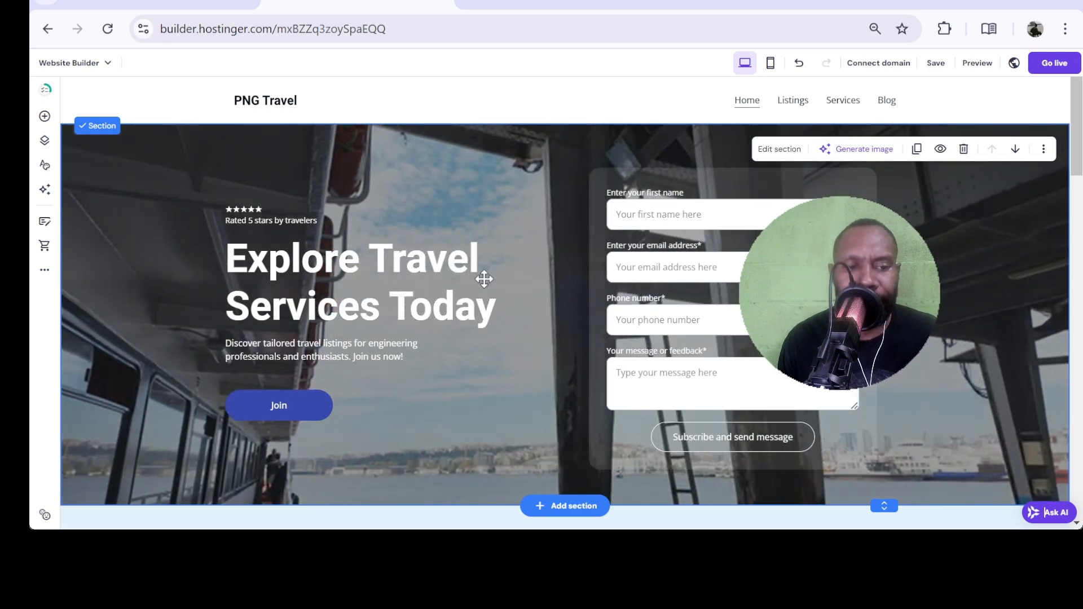
Review the home page's sections from the hero down to the footer.
scroll(480, 409, "down", 3)
scroll(473, 377, "up", 3)
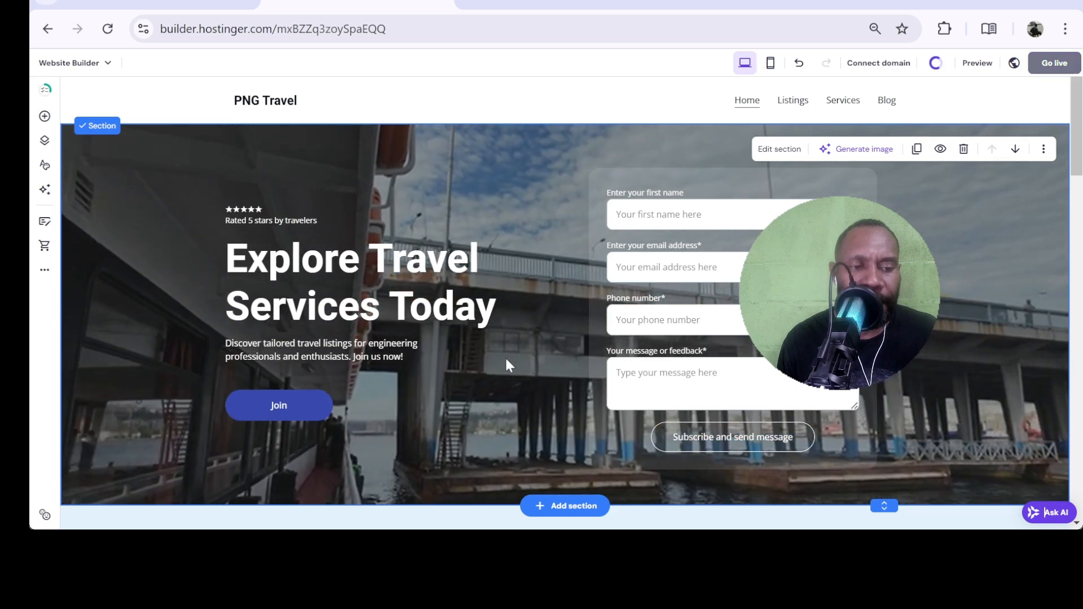
scroll(395, 366, "down", 2)
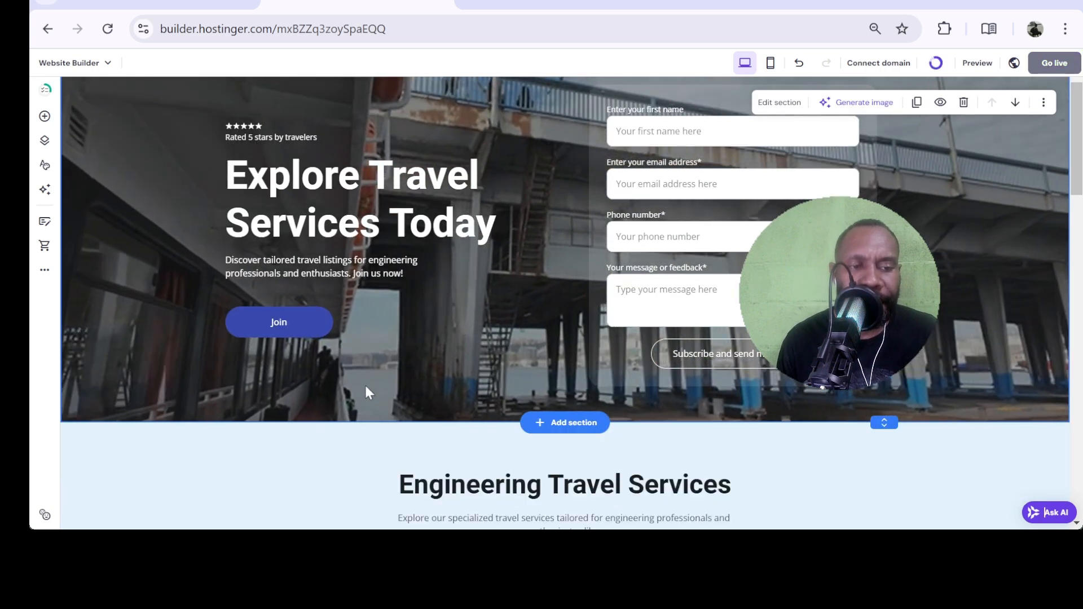
scroll(384, 383, "up", 2)
scroll(406, 378, "down", 8)
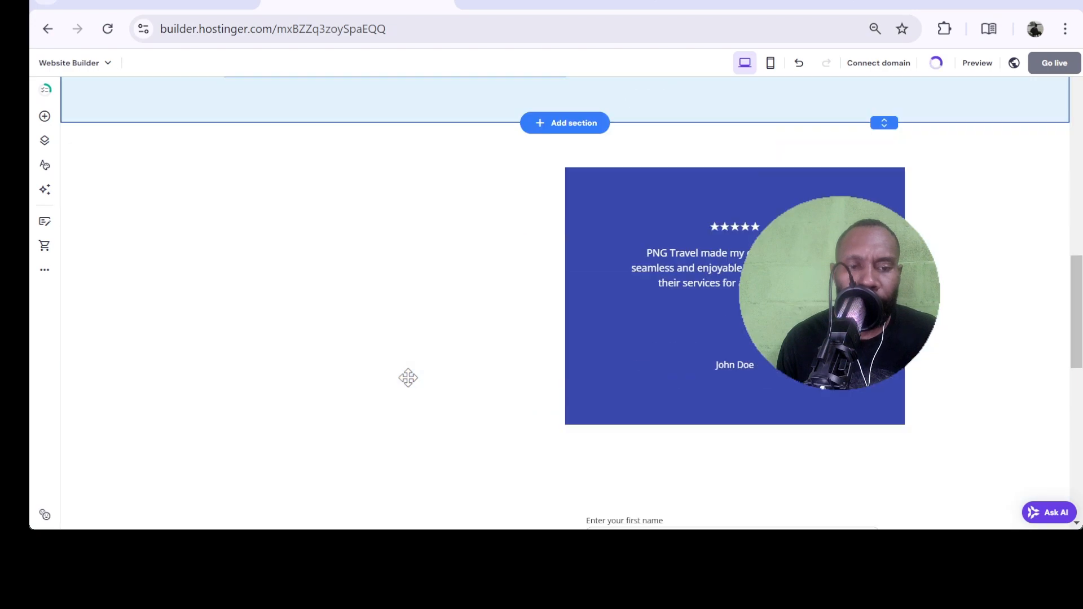
scroll(408, 378, "down", 10)
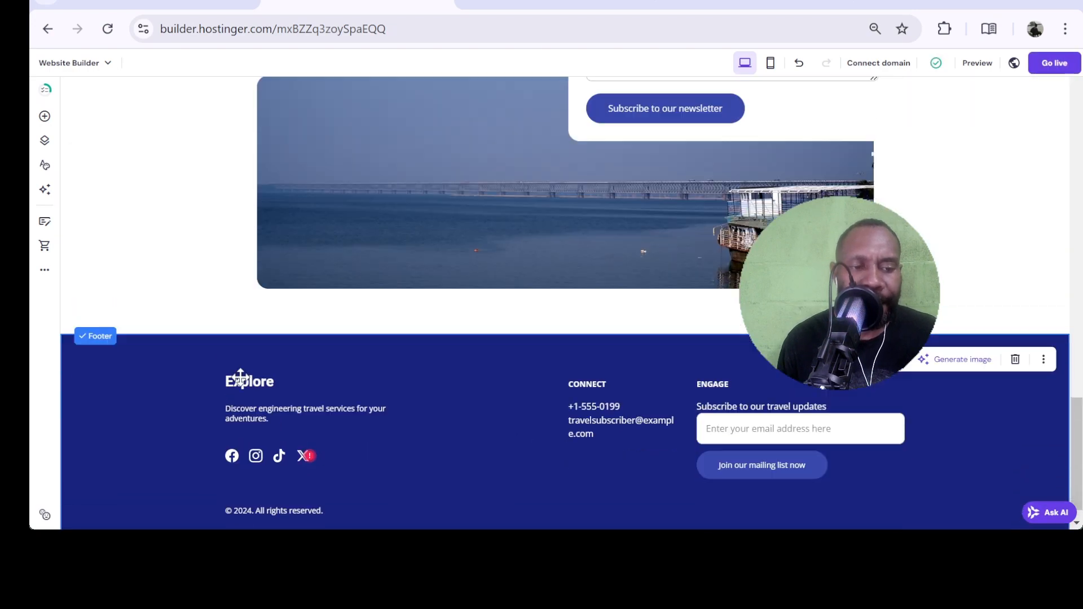
scroll(240, 379, "down", 1)
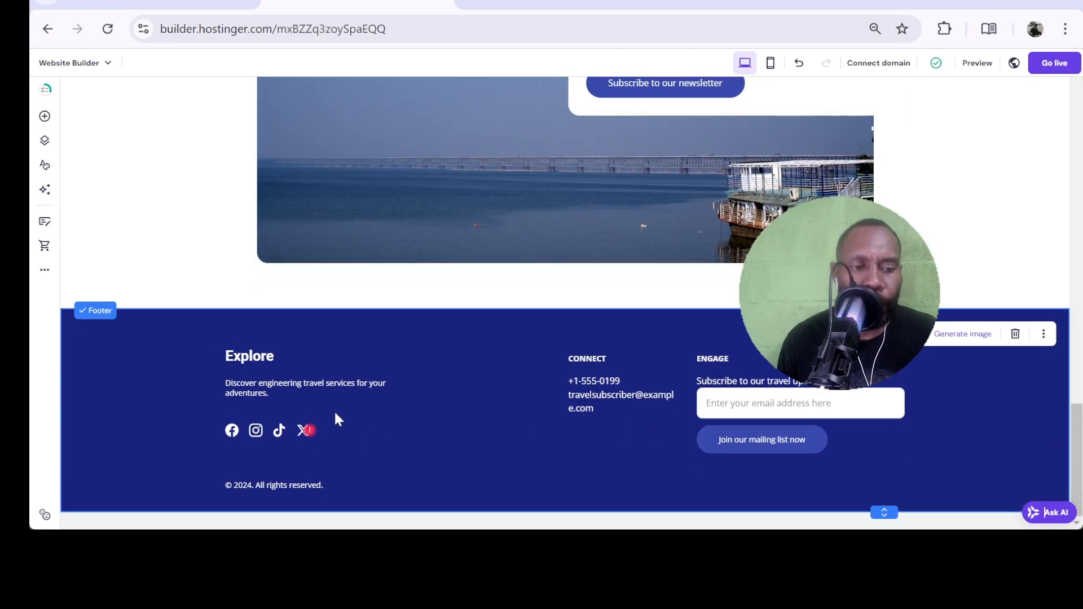
Inspect the link settings of the footer's social icons, including the editable Facebook address.
left_click(230, 431)
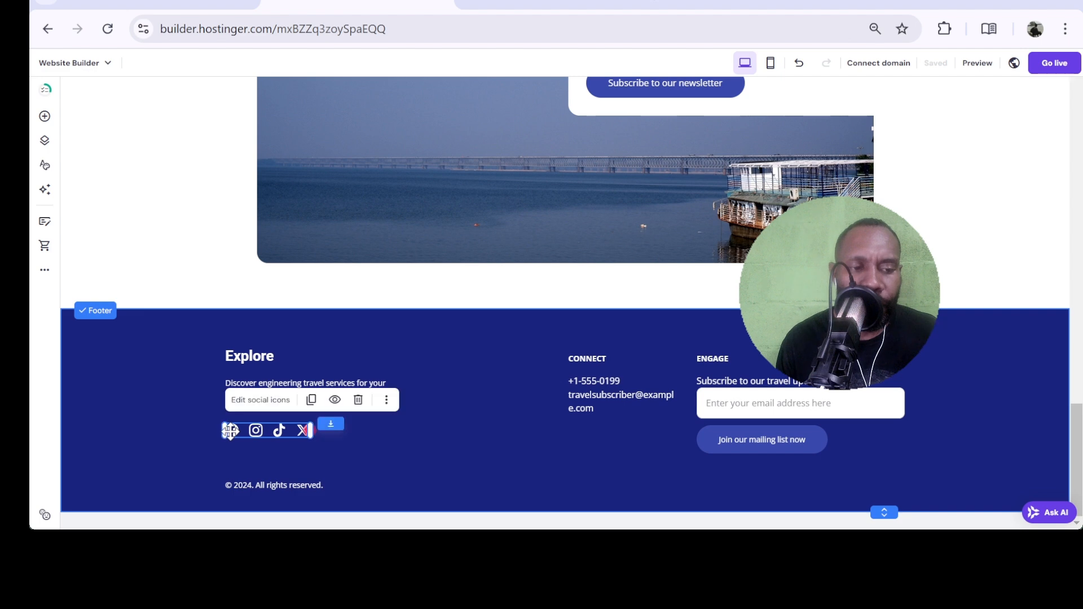
left_click(260, 399)
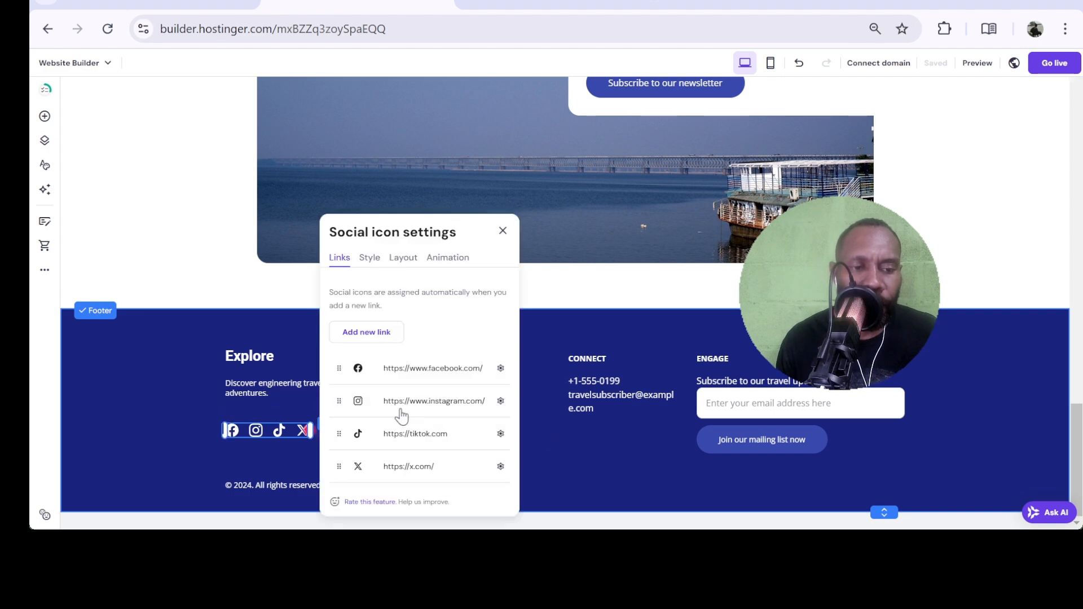
left_click(446, 372)
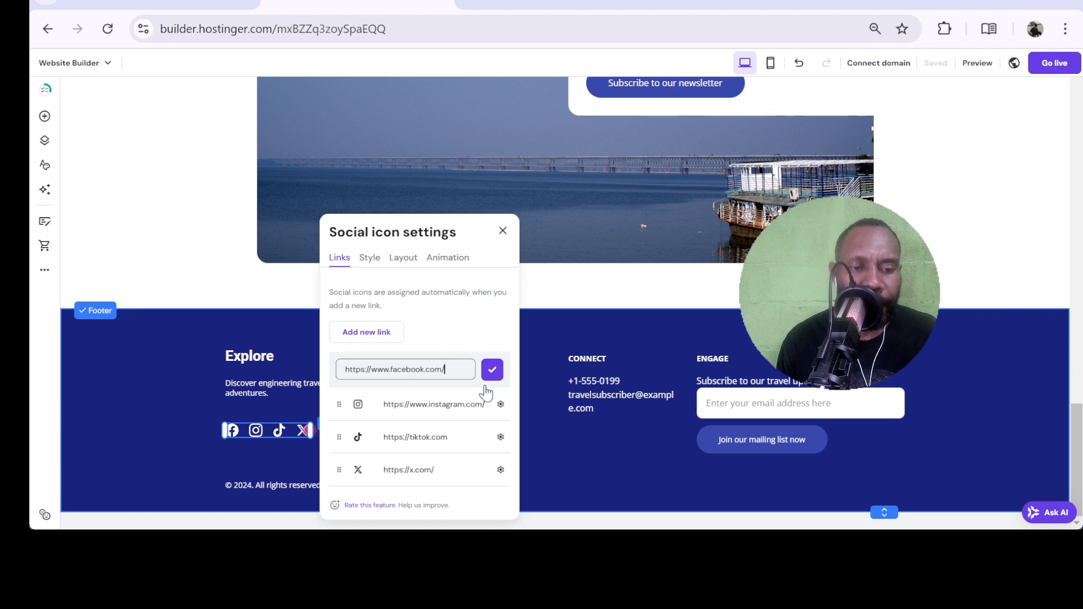
left_click_drag(451, 367, 361, 375)
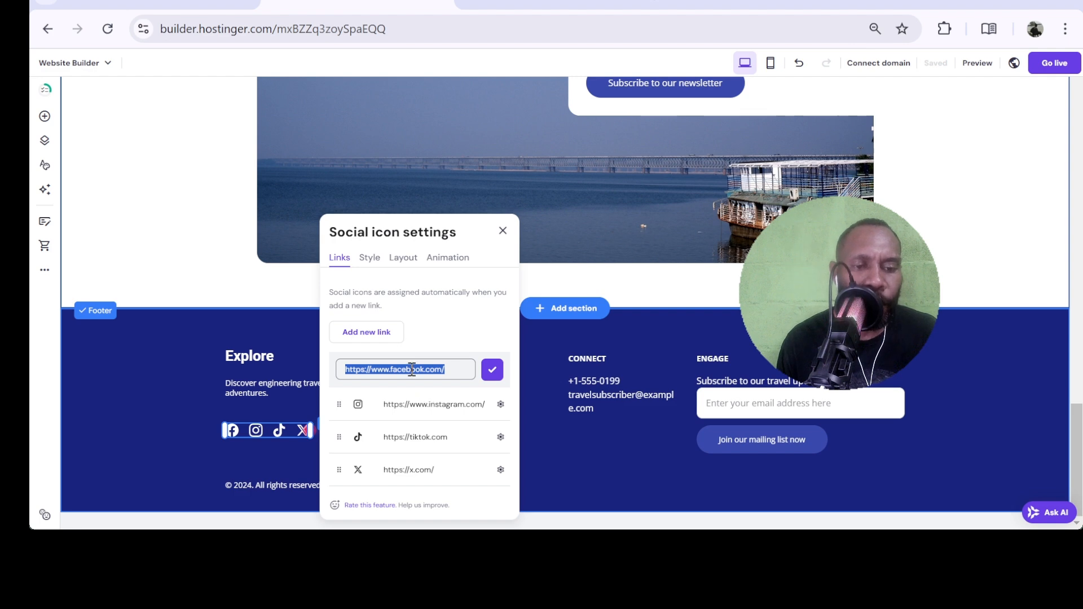
left_click(489, 372)
left_click(502, 231)
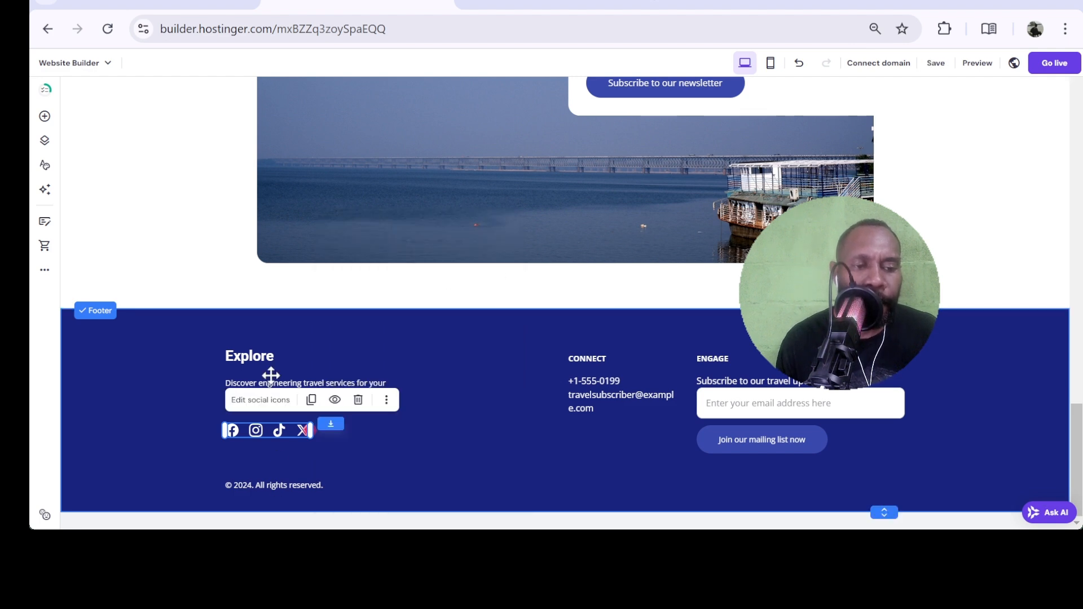
Reorder the footer's social icons so that Facebook comes after Instagram.
left_click(420, 416)
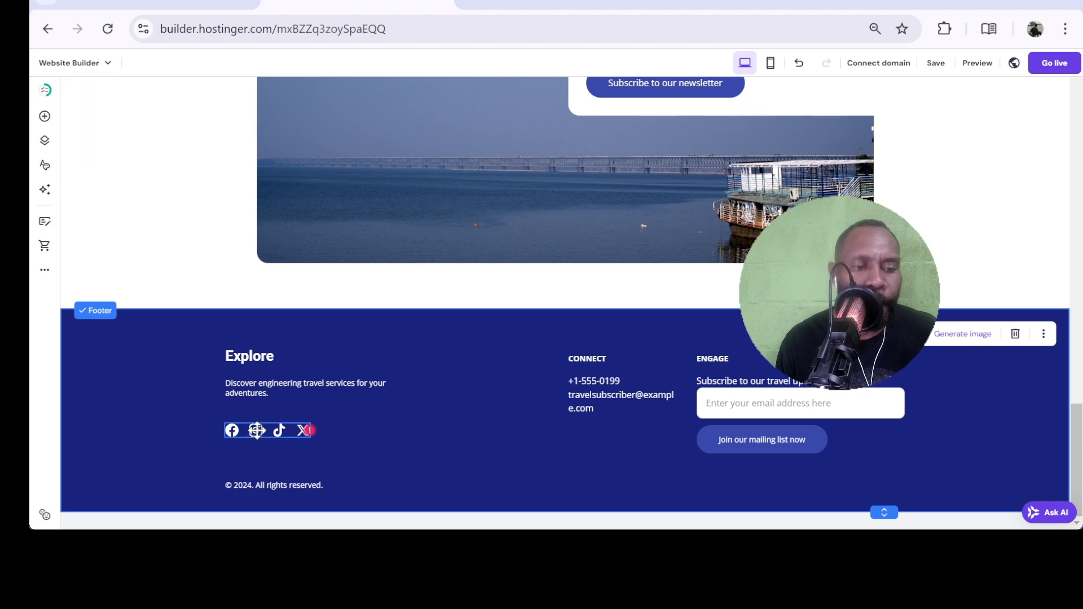
double_click(256, 430)
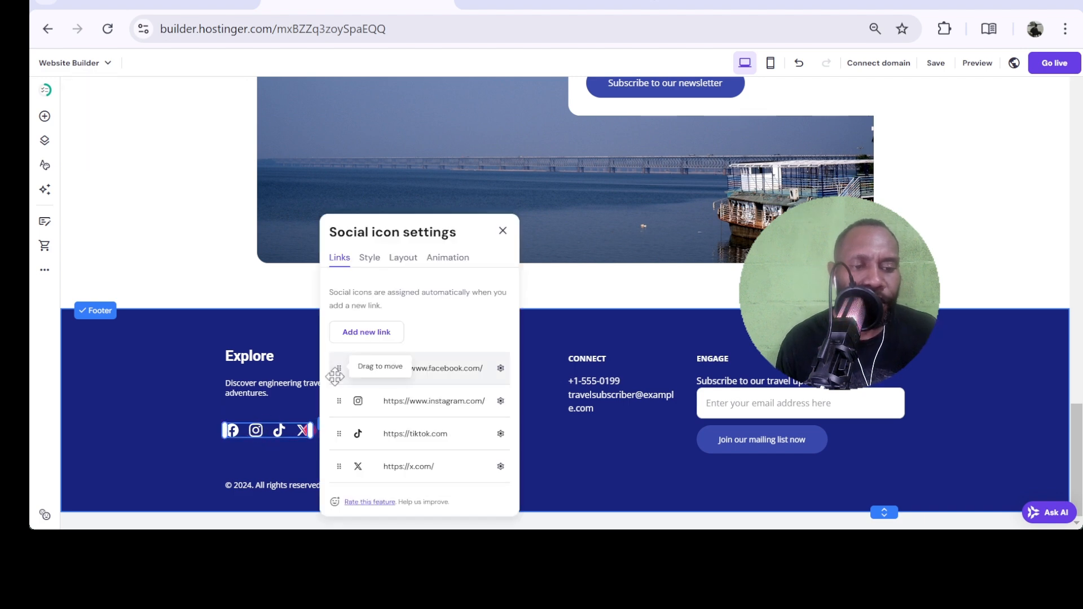
left_click_drag(336, 373, 346, 428)
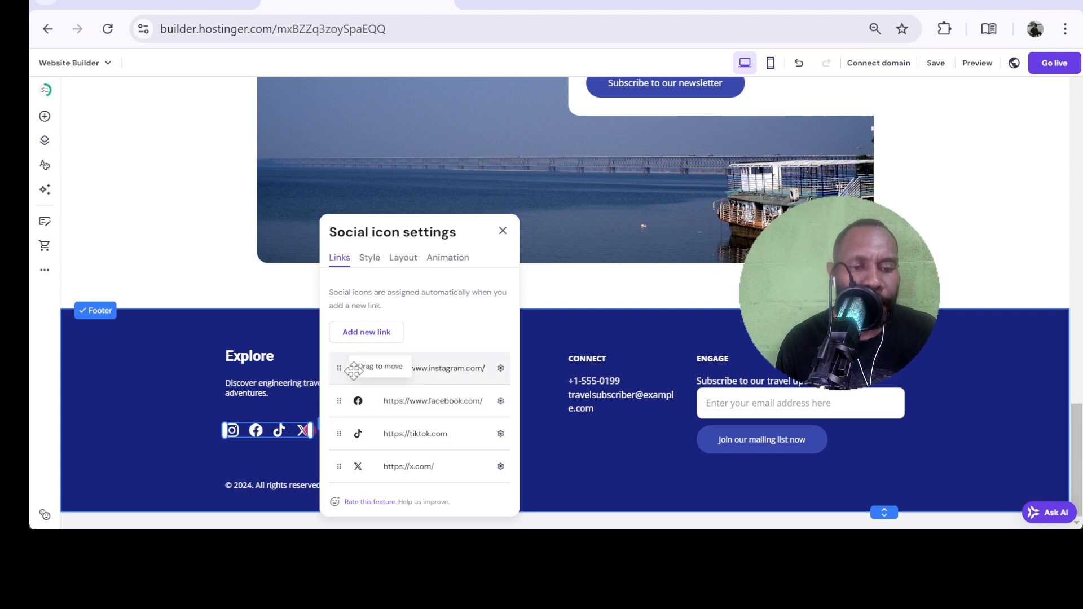
Inspect the options of the Instagram link and the entry for adding a new social link, and leave the social icon settings.
left_click(501, 369)
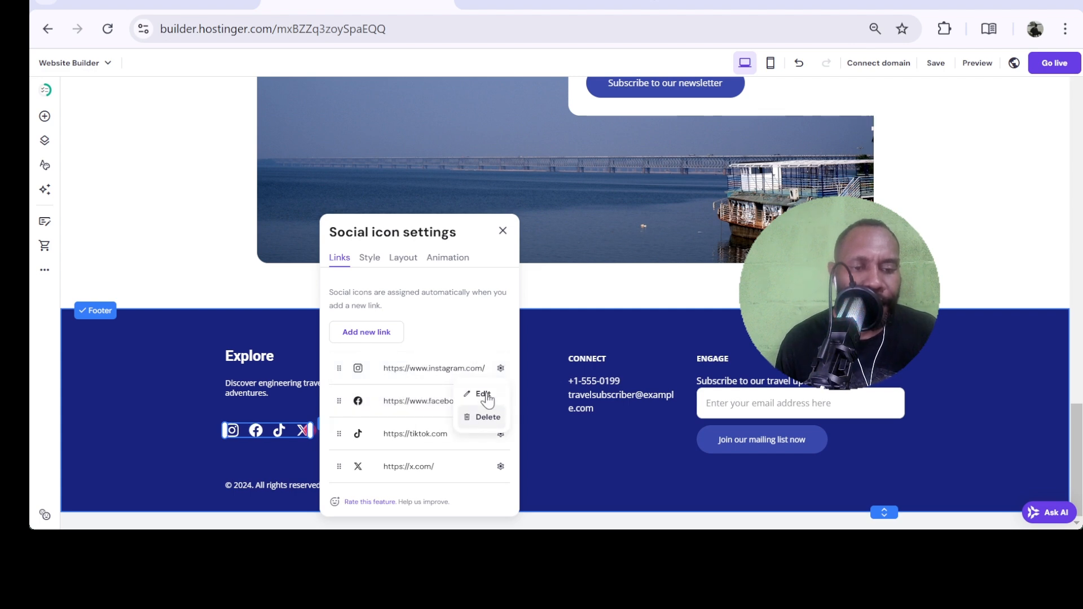
left_click(373, 336)
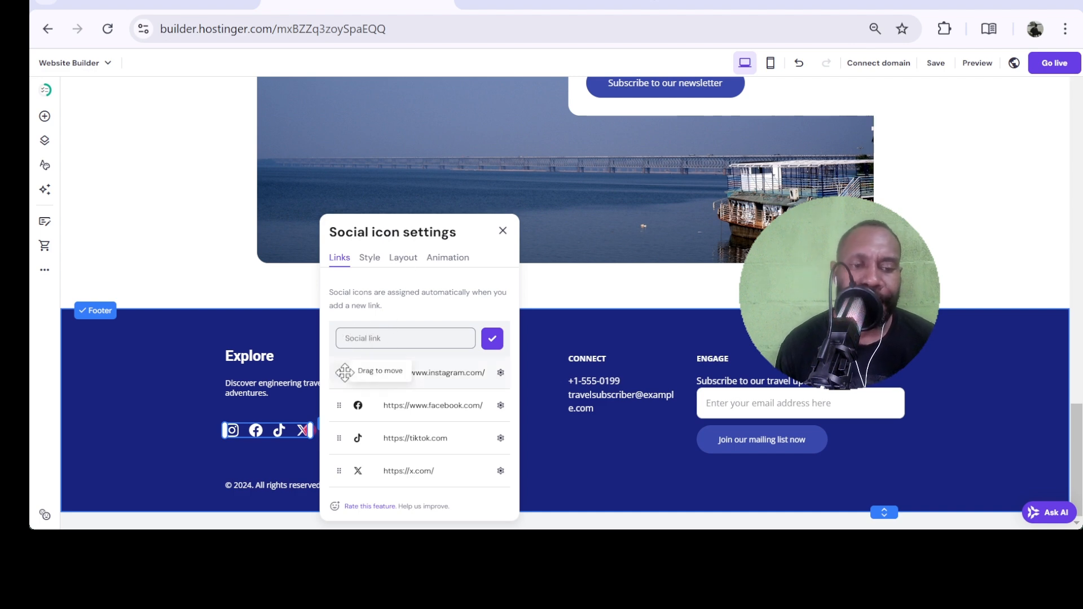
left_click(218, 430)
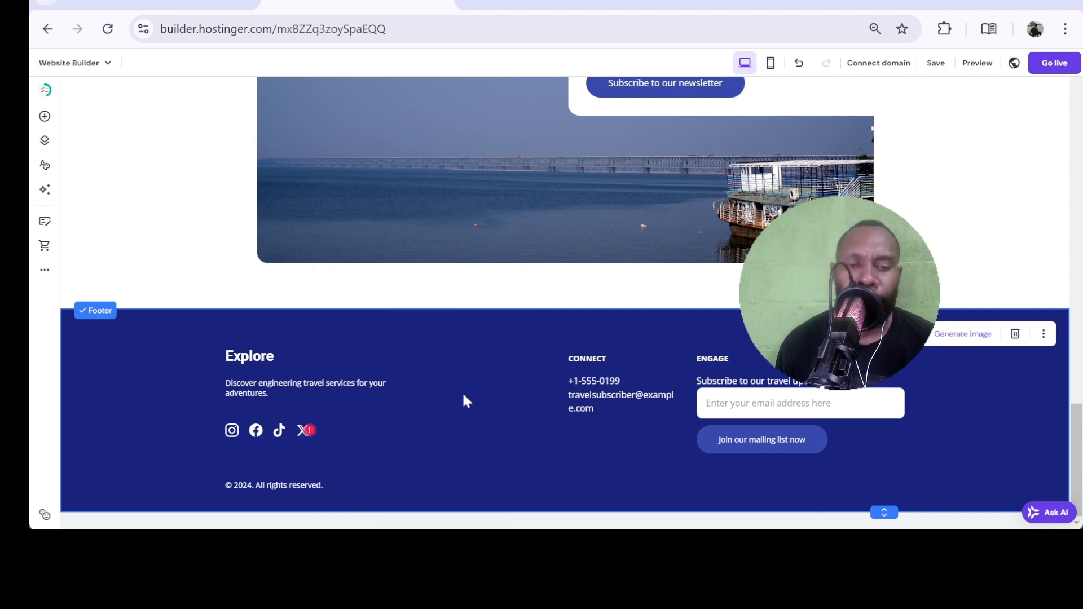
Check the editing options of the footer's Connect heading.
scroll(461, 395, "up", 1)
scroll(462, 395, "down", 1)
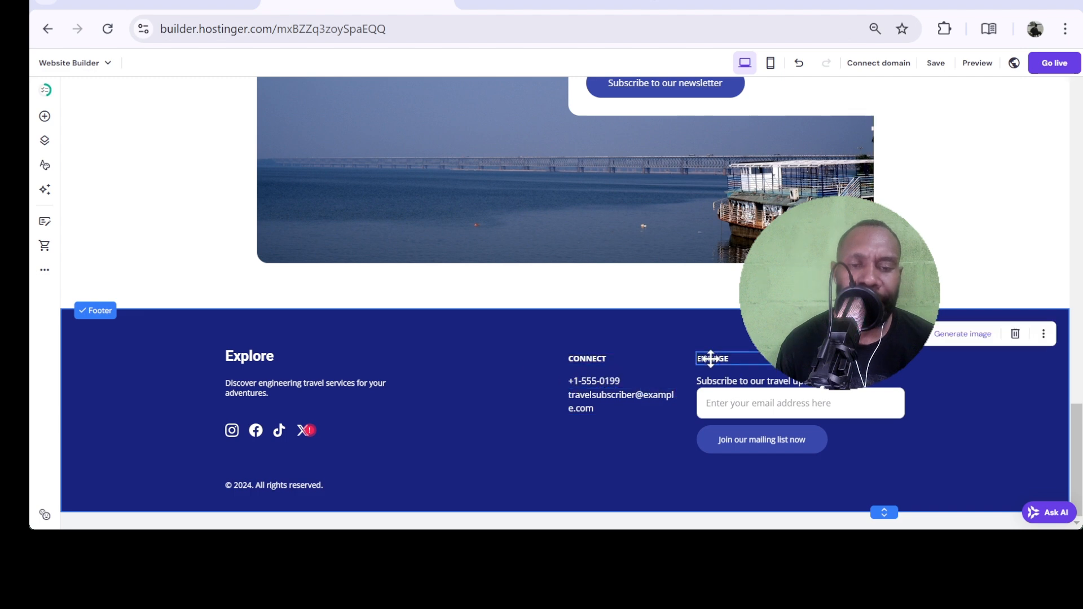
left_click(575, 358)
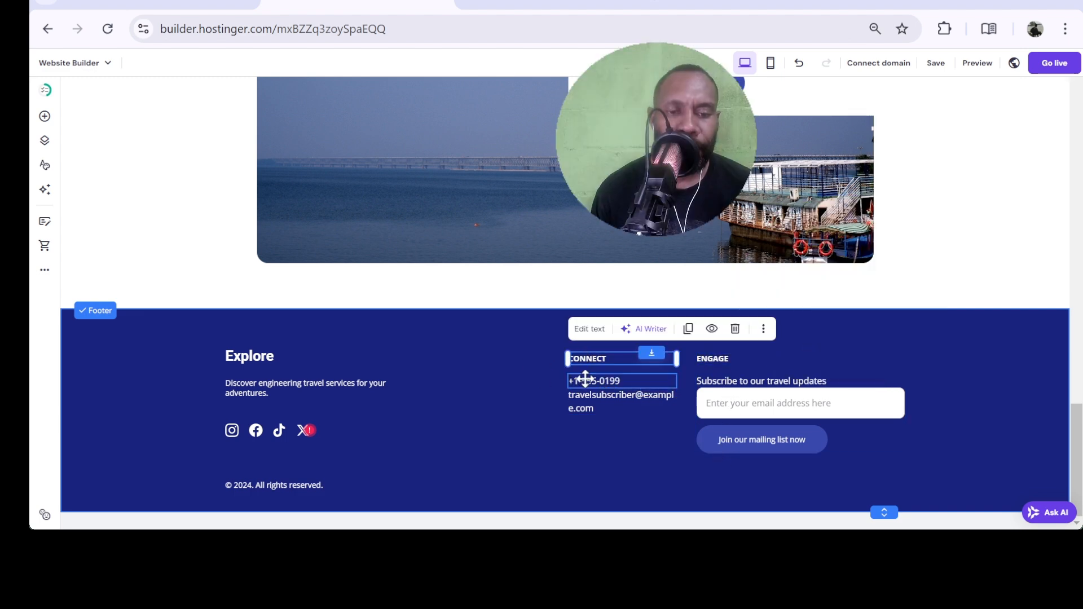
Examine the general, field, button, style and animation settings of the footer's mailing list form.
left_click(716, 361)
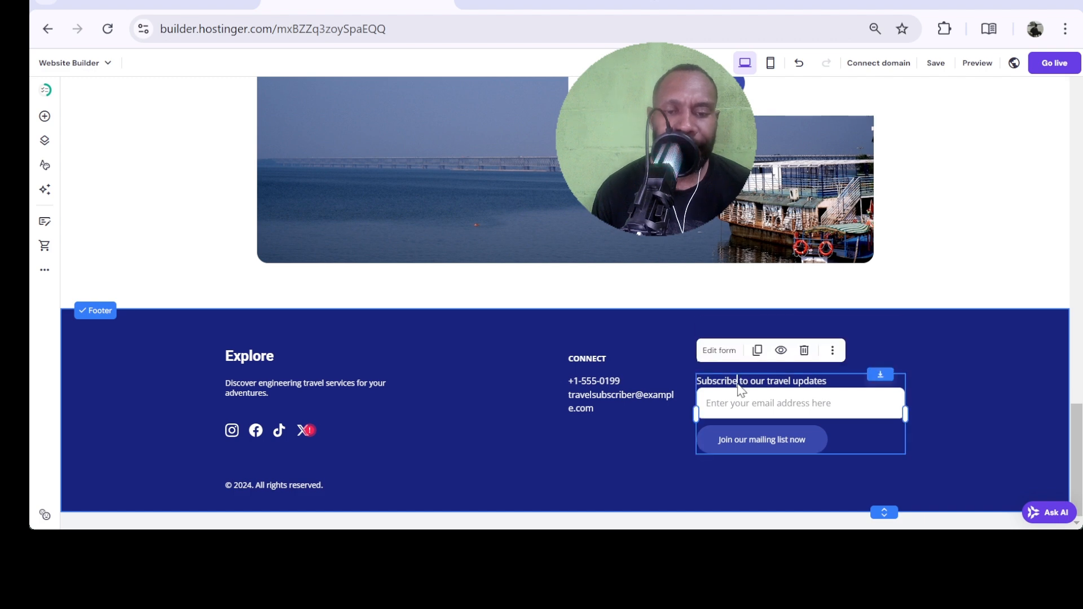
left_click(720, 351)
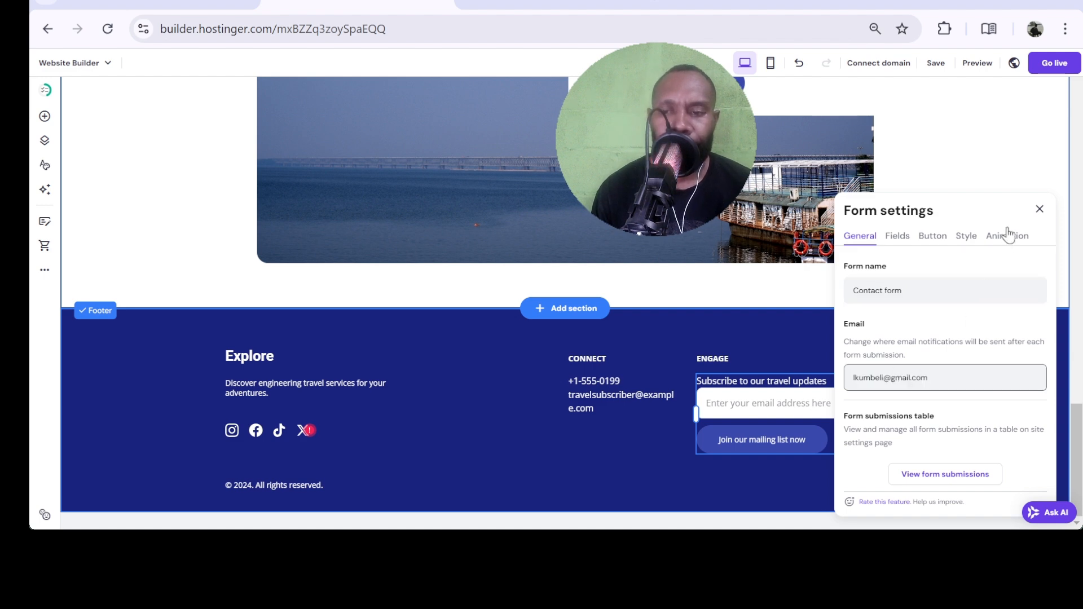
left_click(896, 238)
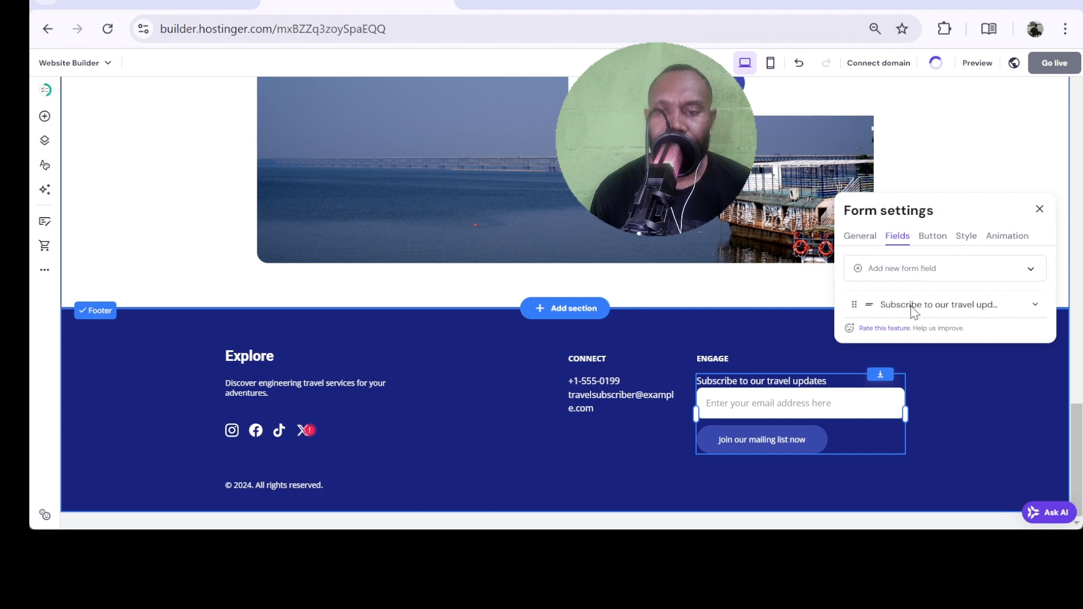
left_click(933, 238)
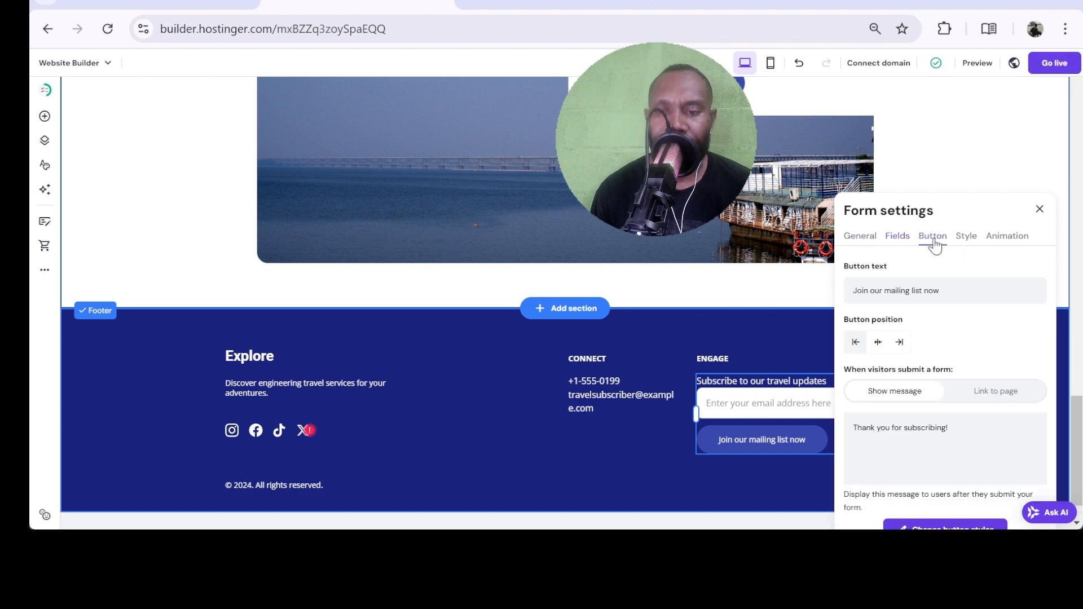
left_click(895, 237)
left_click(939, 240)
left_click(966, 240)
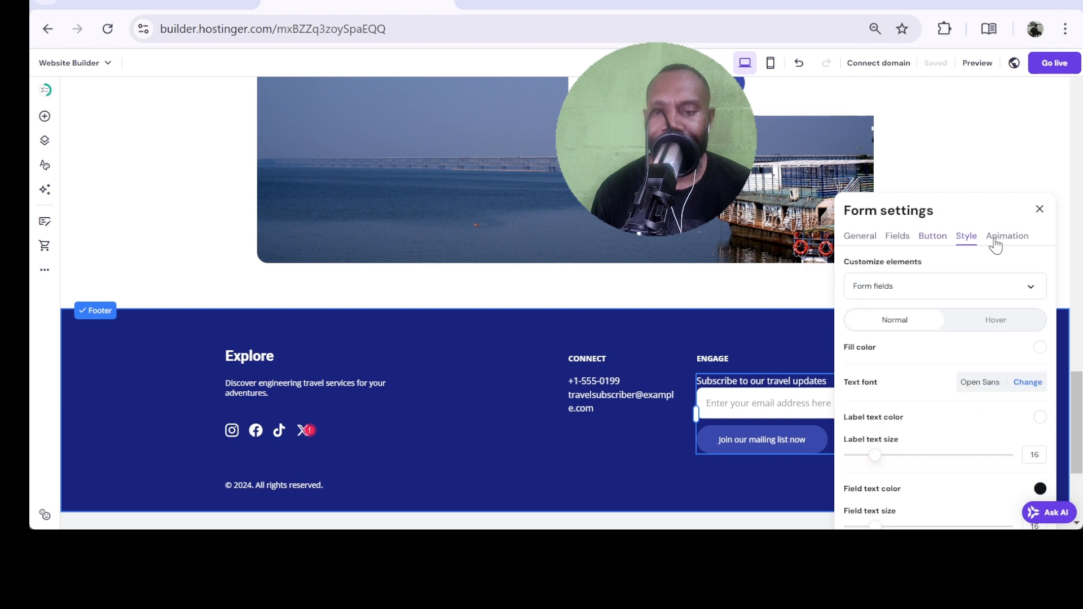
left_click(1000, 243)
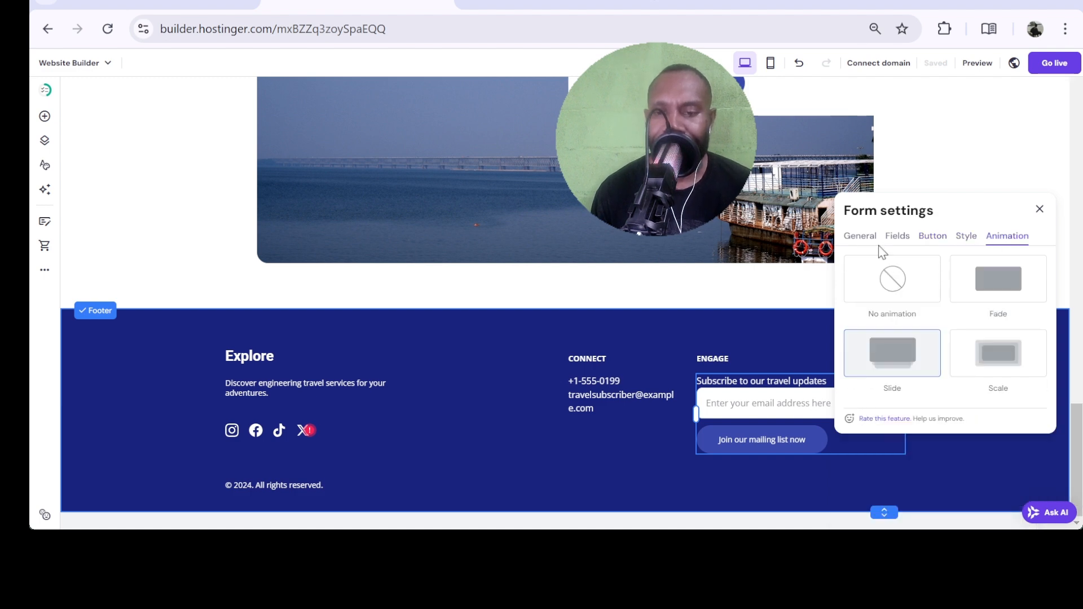
left_click(861, 240)
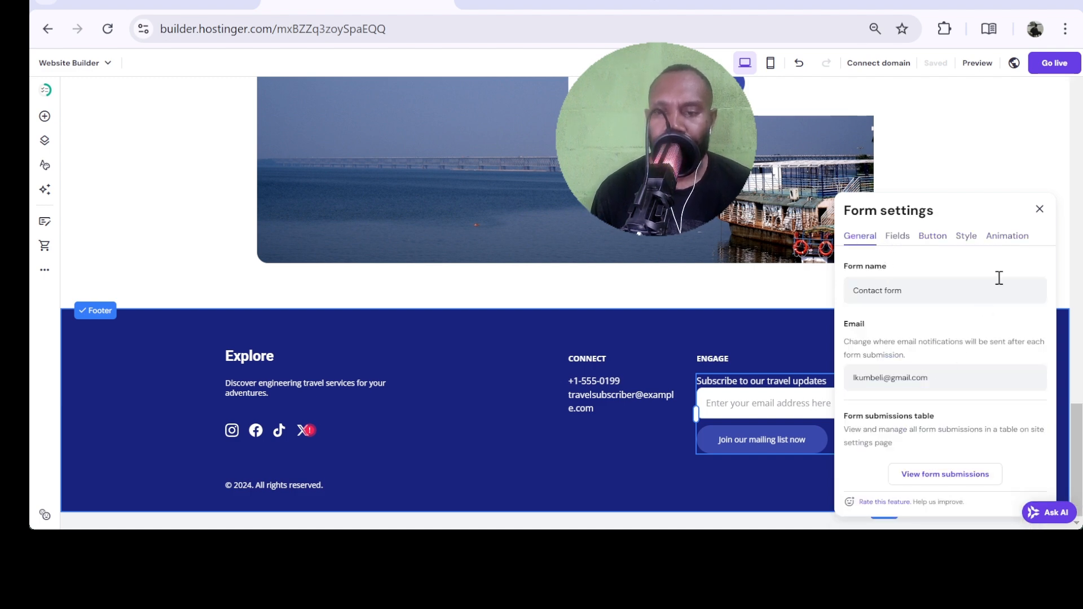
left_click(1038, 210)
Inspect the settings of the Contact Us section's form, including the field types that can be added.
scroll(733, 257, "up", 10)
scroll(734, 256, "down", 6)
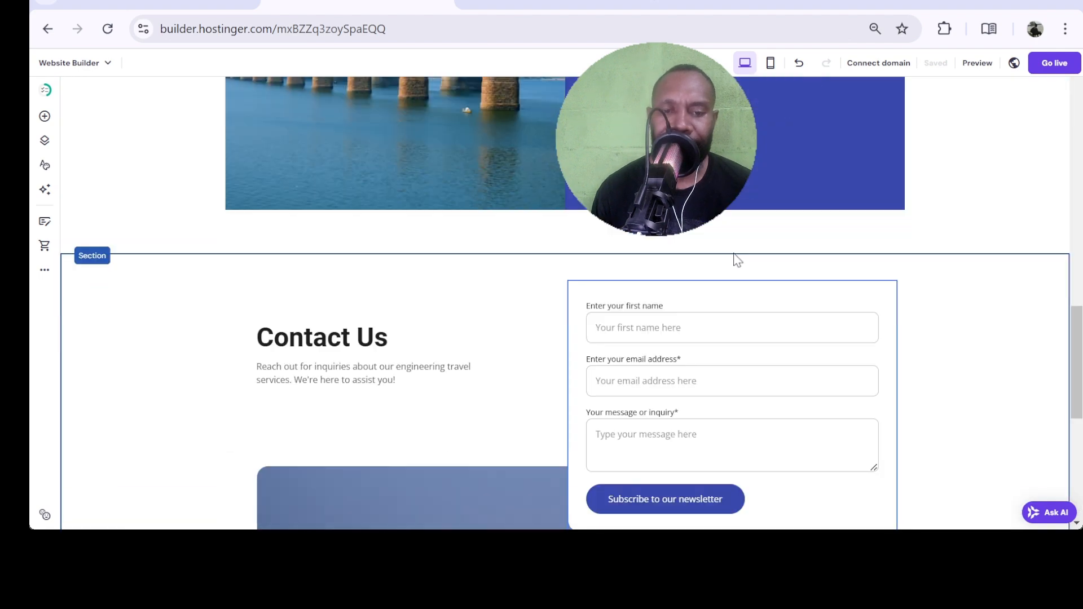
scroll(768, 317, "down", 1)
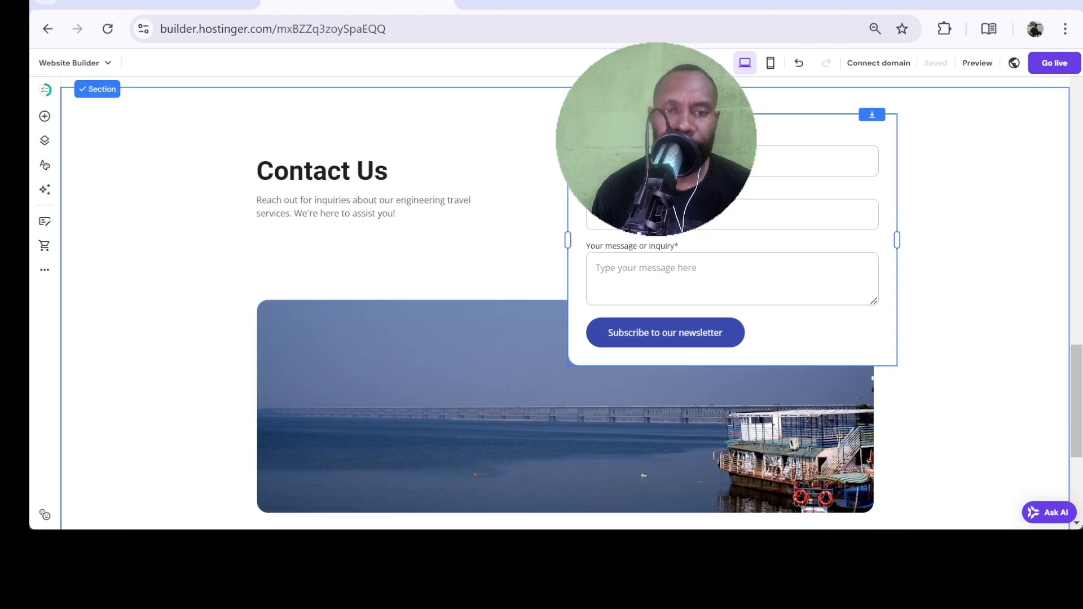
left_click(601, 115)
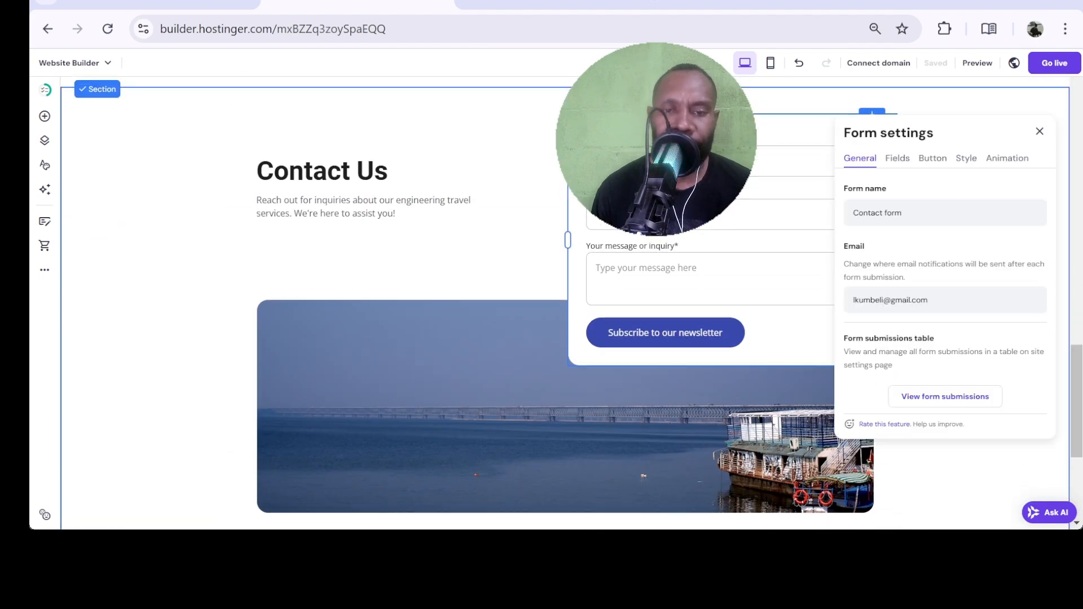
left_click(908, 159)
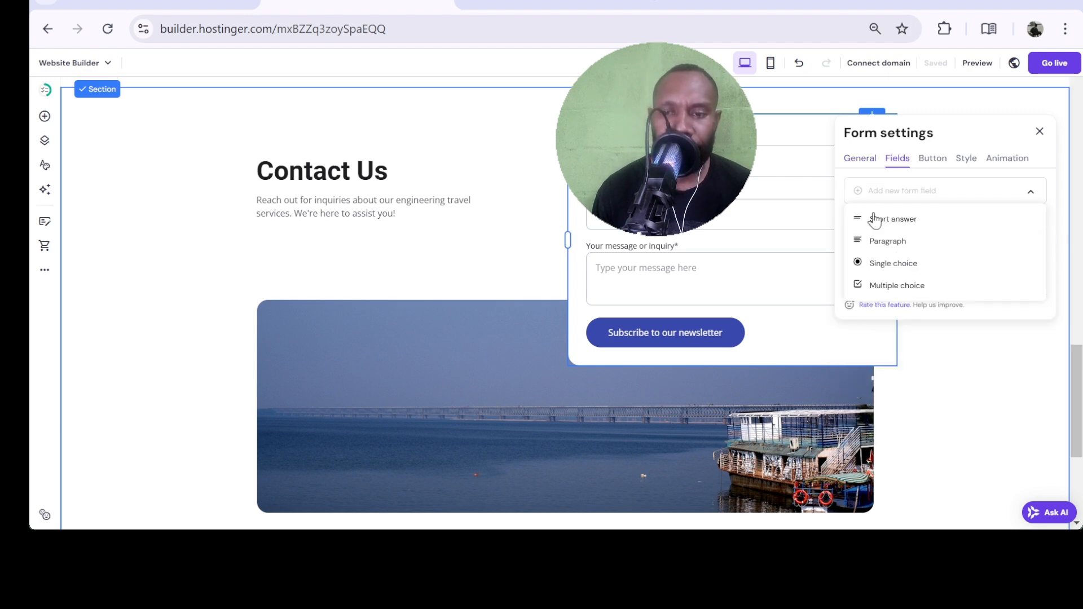
scroll(907, 271, "down", 2)
scroll(906, 262, "up", 2)
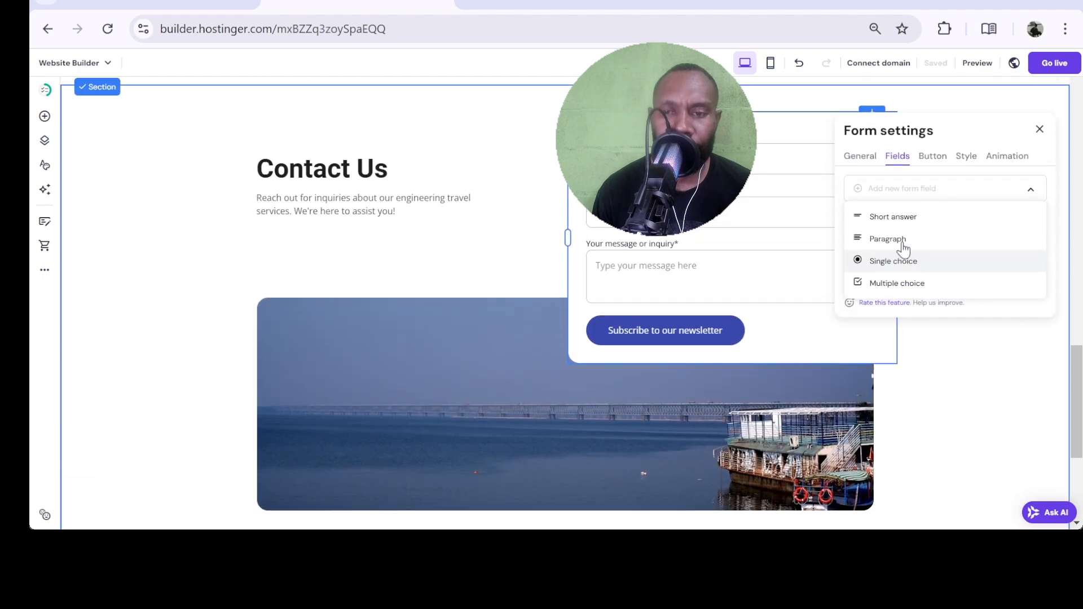
left_click(1039, 133)
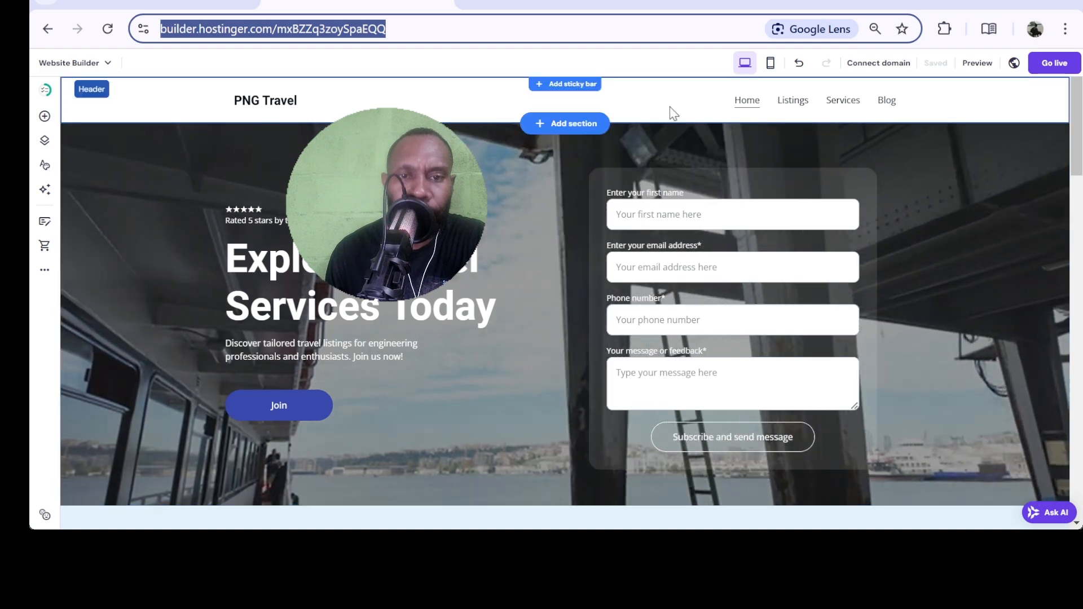
Open the header settings and examine the layout, logo and elements options.
left_click(659, 102)
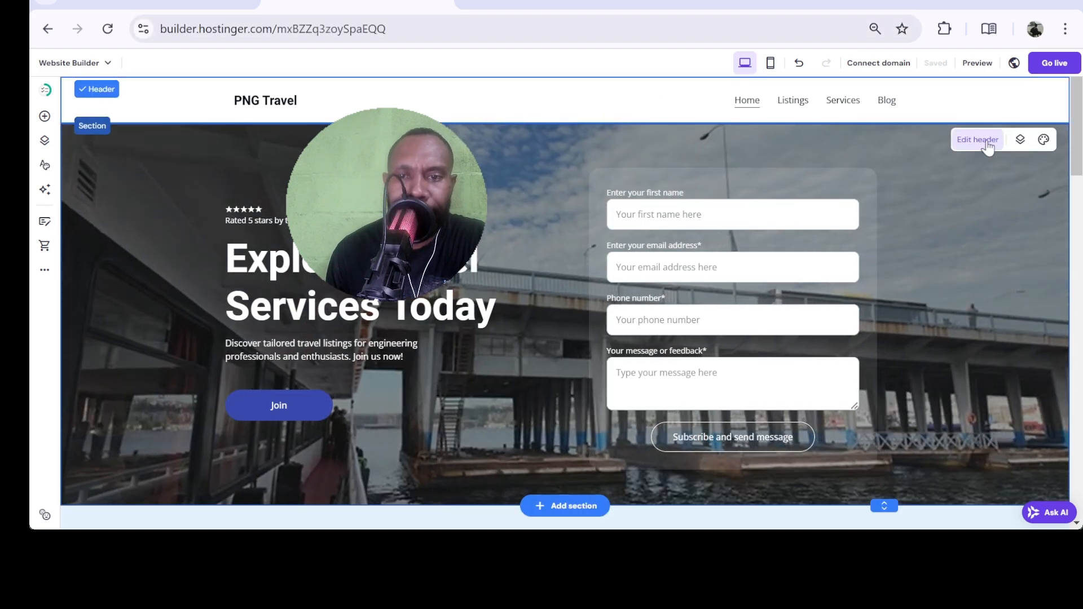
left_click(970, 141)
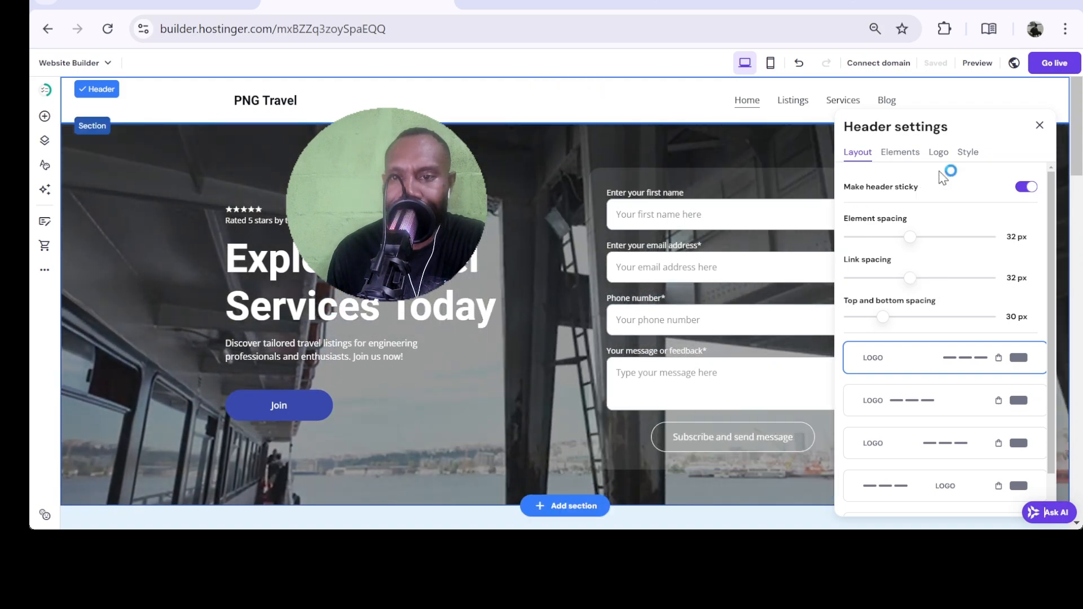
left_click(939, 152)
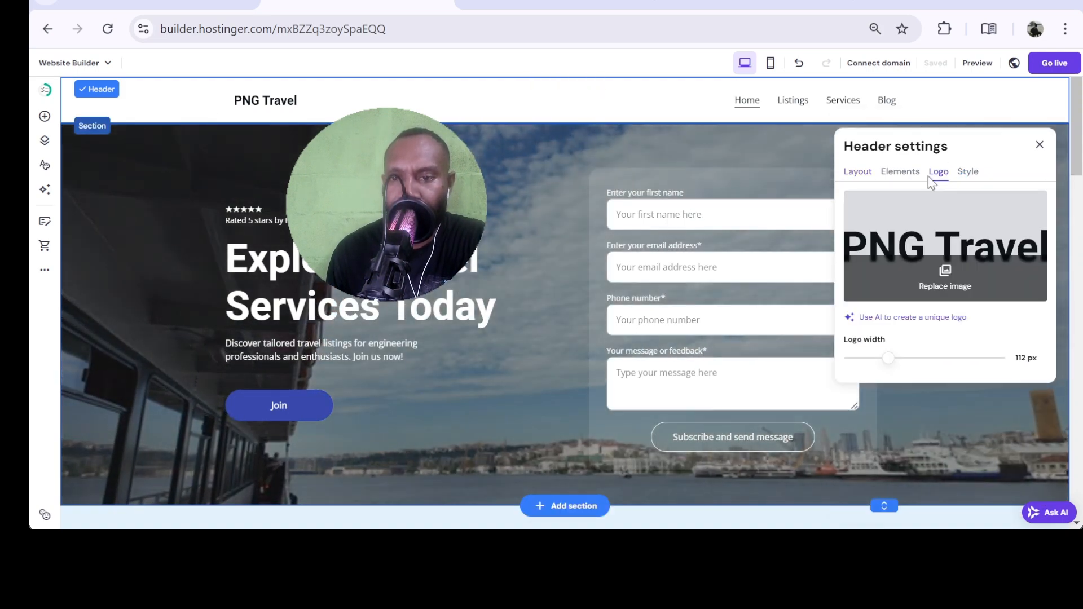
left_click(909, 174)
left_click(857, 173)
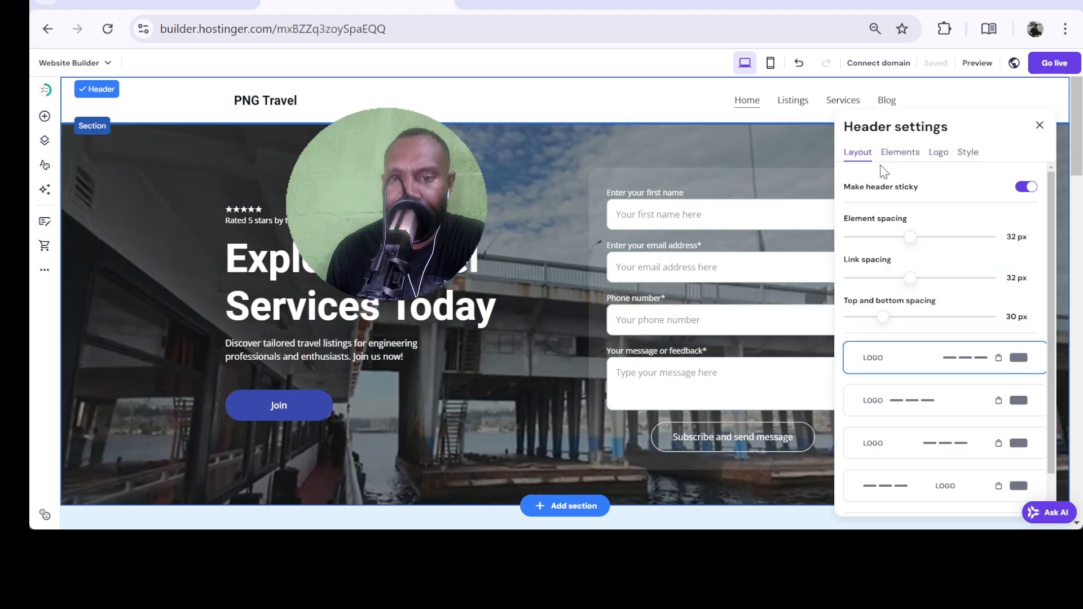
left_click(893, 157)
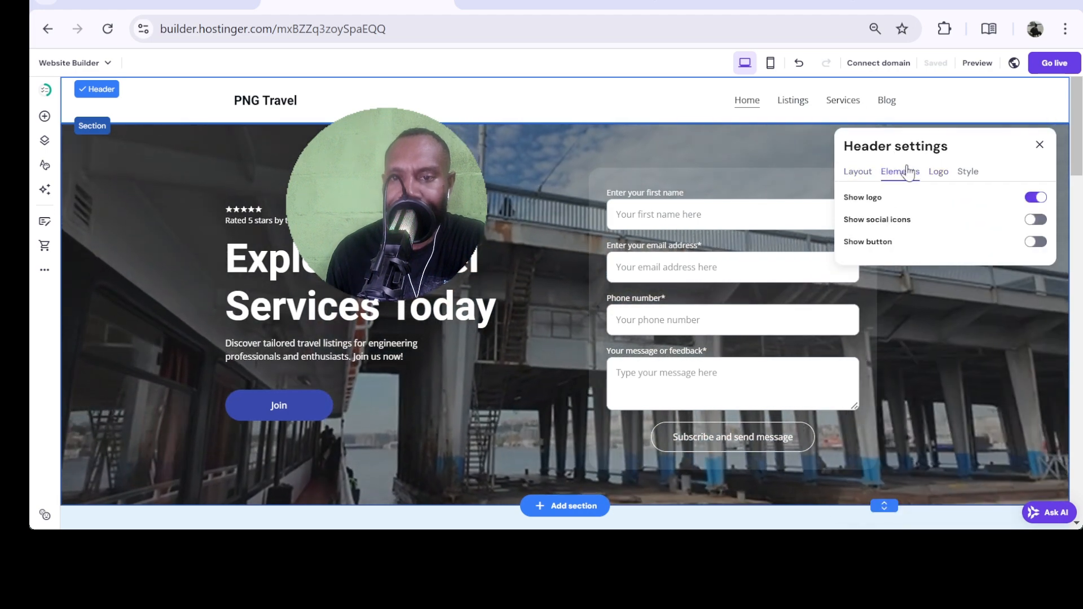
Try showing the social icons and the button in the header, hiding each again after checking it.
left_click(1036, 220)
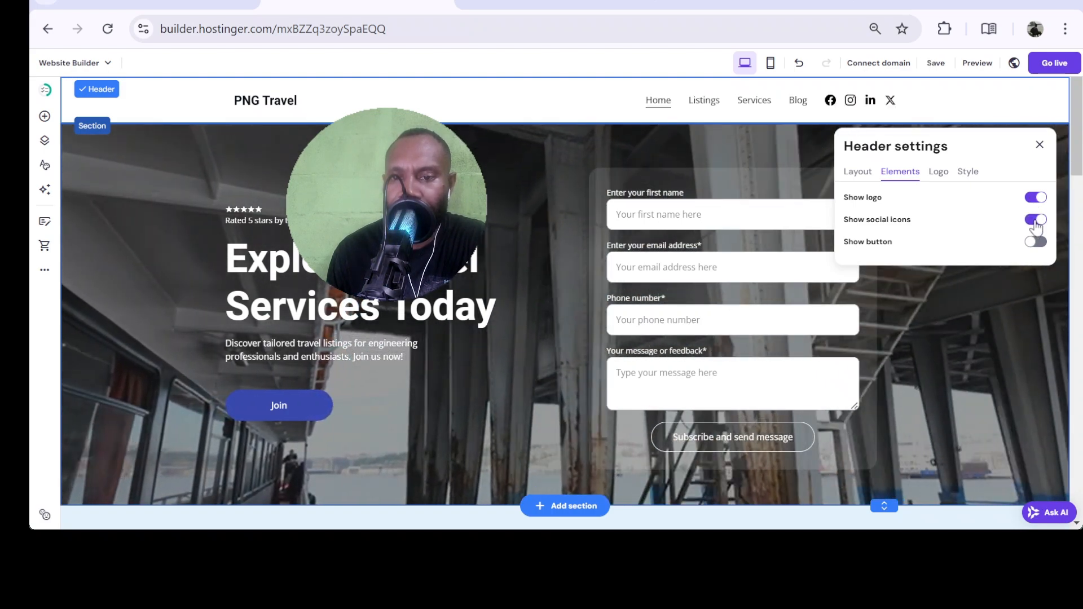
left_click(1035, 220)
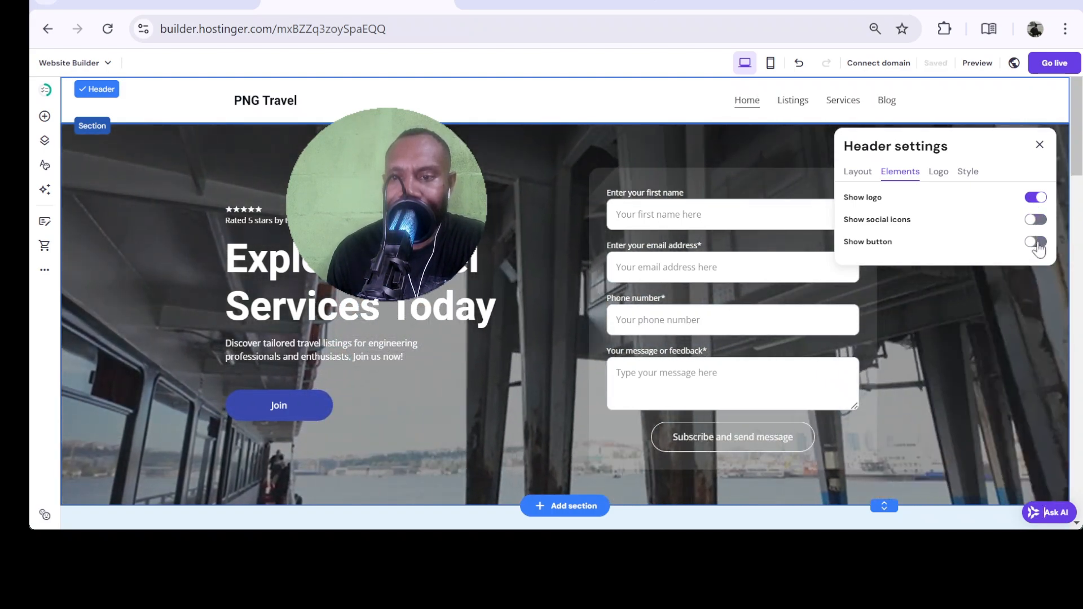
left_click(1036, 243)
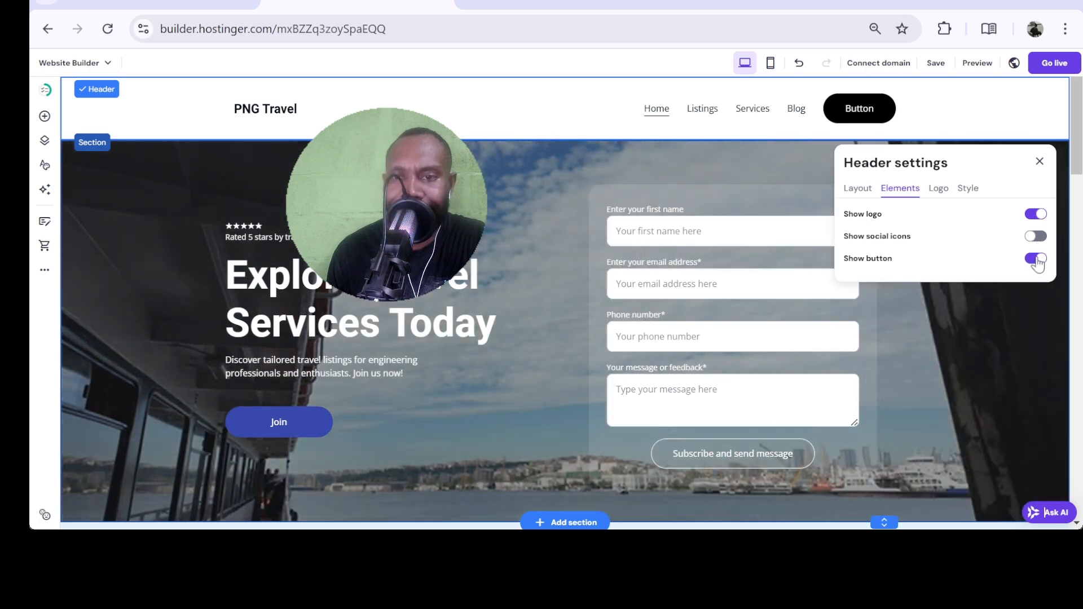
left_click(1037, 260)
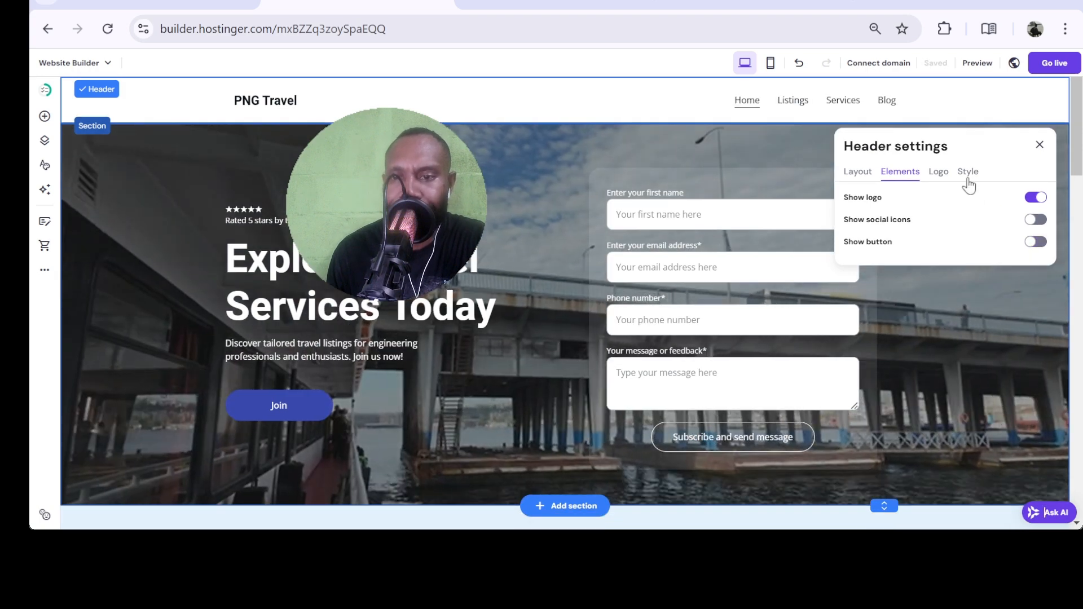
Try a transparent header in the header's style settings, switch it back off and close the settings.
left_click(968, 175)
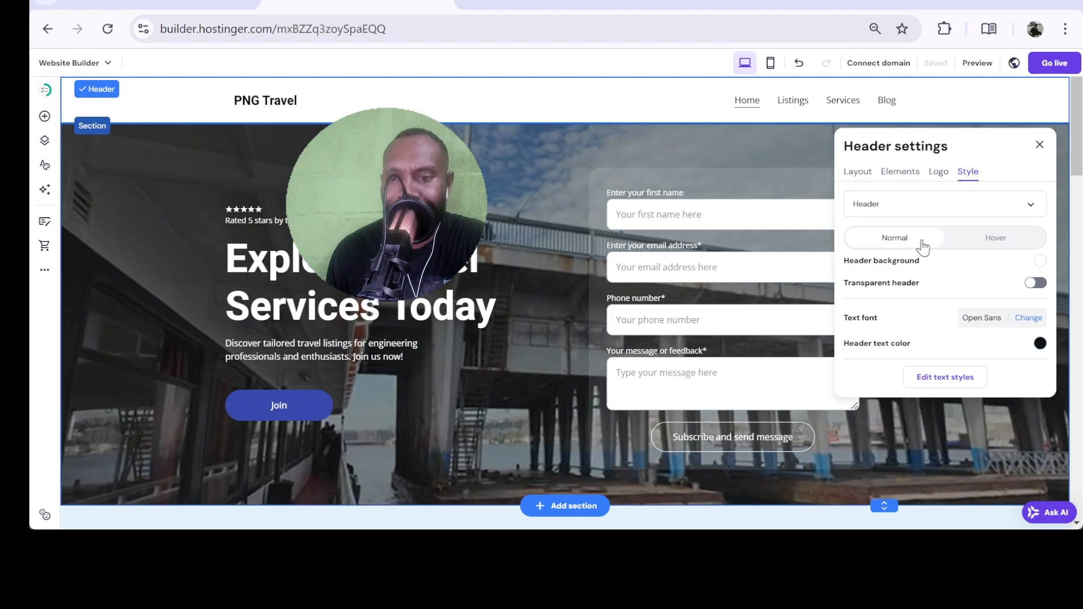
left_click(1034, 283)
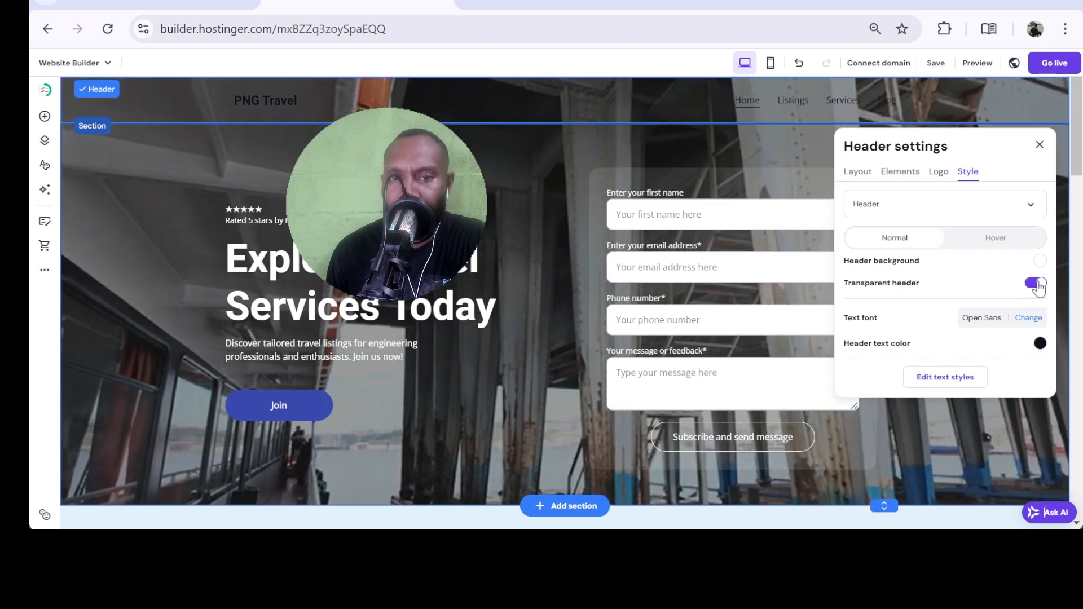
left_click(1034, 283)
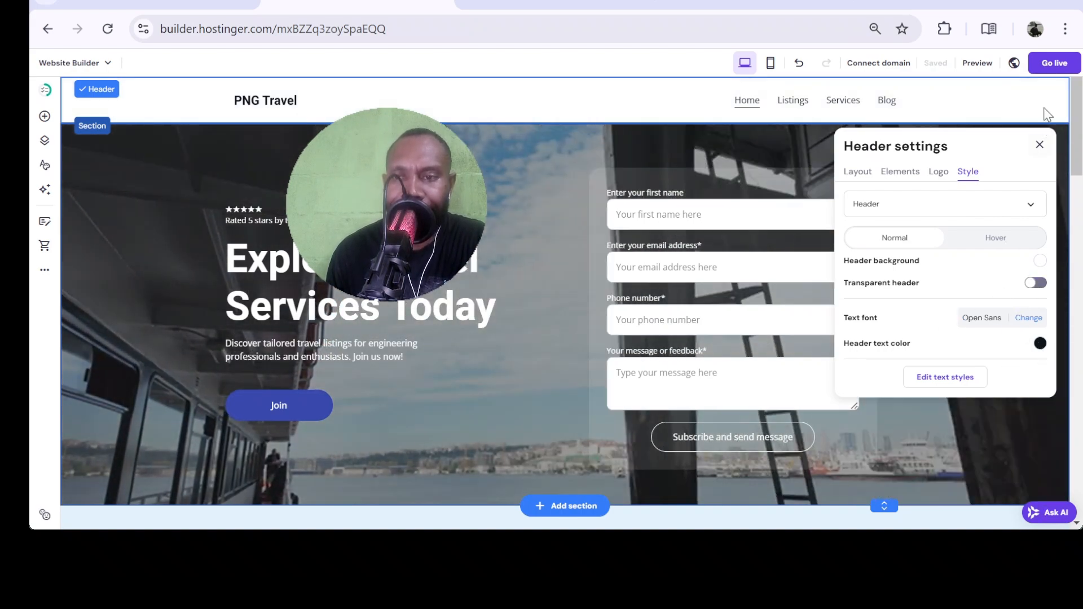
left_click(1039, 146)
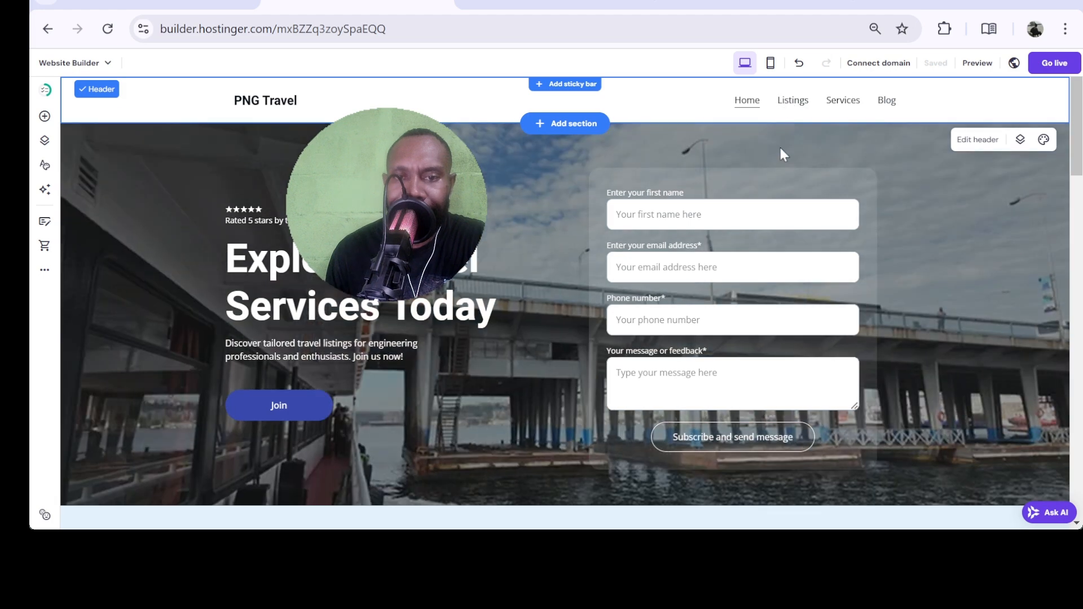
Check the desktop page down to the footer, including the footer's section settings.
scroll(584, 303, "down", 6)
scroll(584, 302, "down", 10)
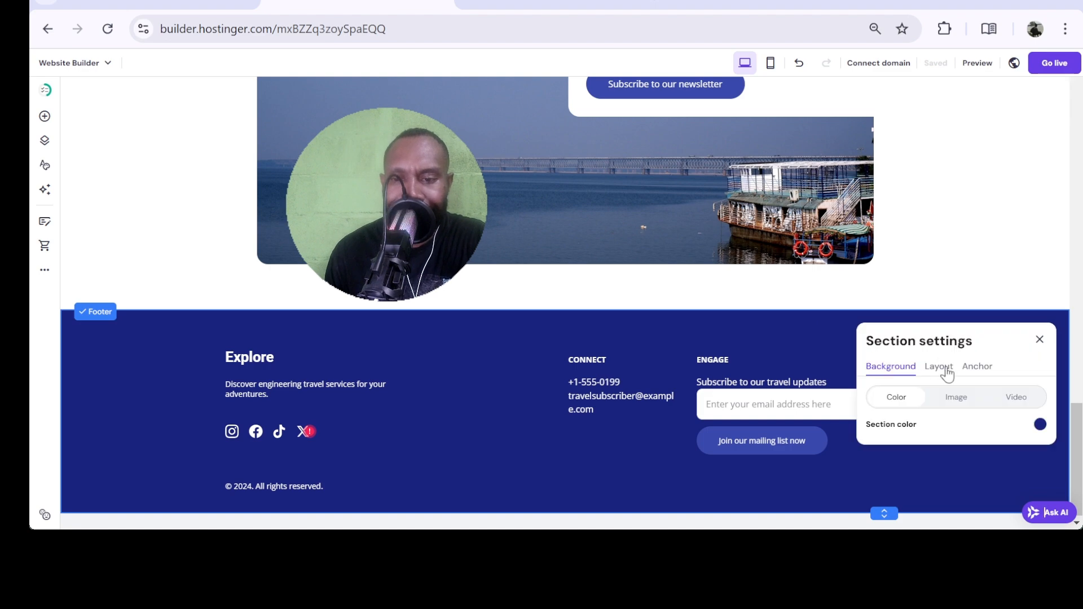
scroll(967, 224, "up", 16)
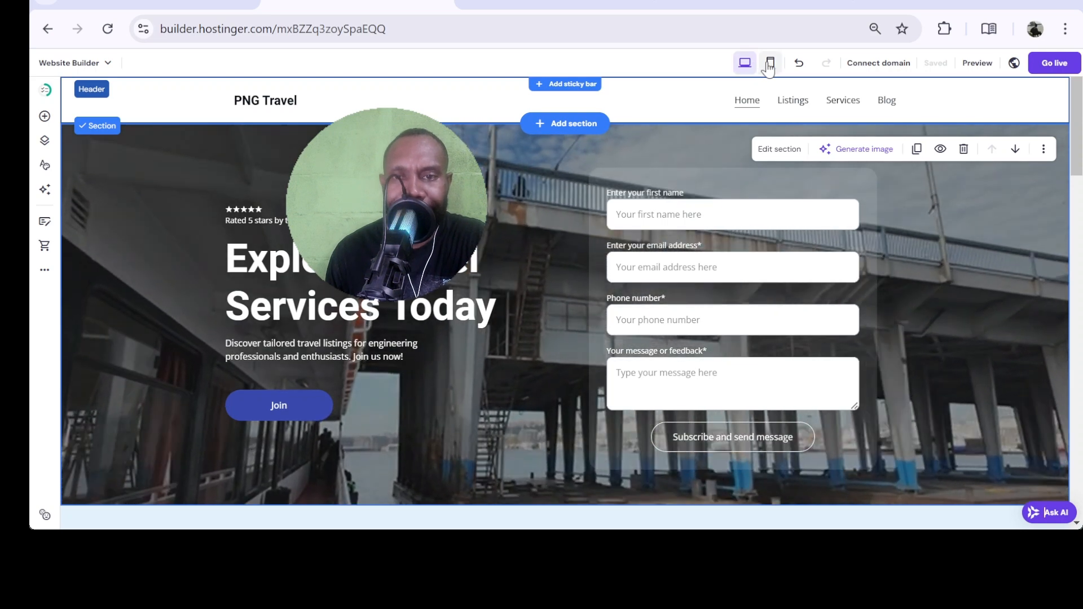
Switch to the mobile view and examine the layout of the hero, services, Contact Us and footer sections.
left_click(770, 64)
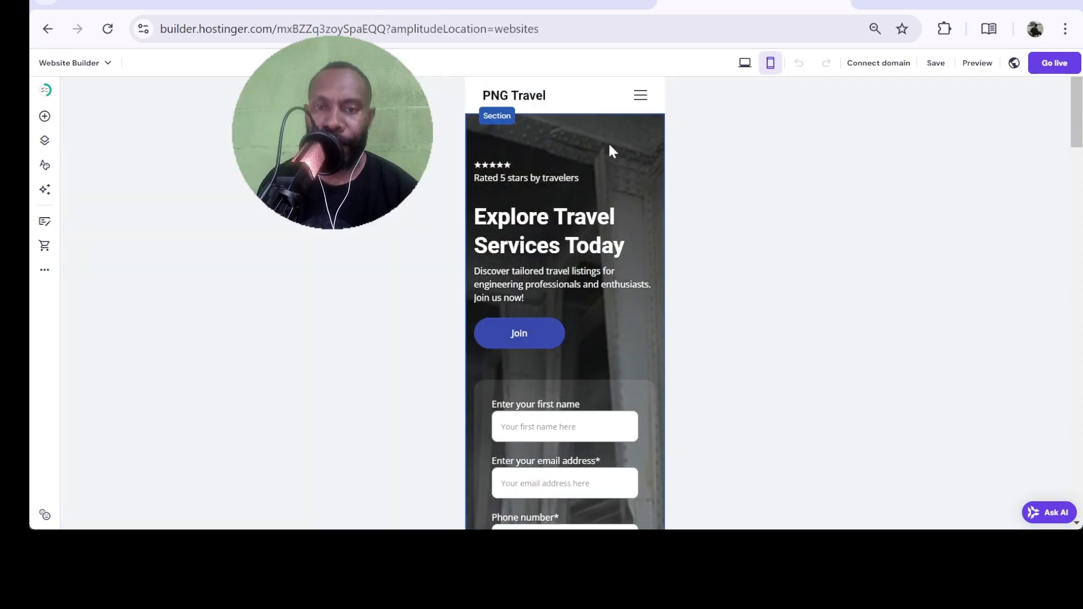
scroll(621, 130, "down", 9)
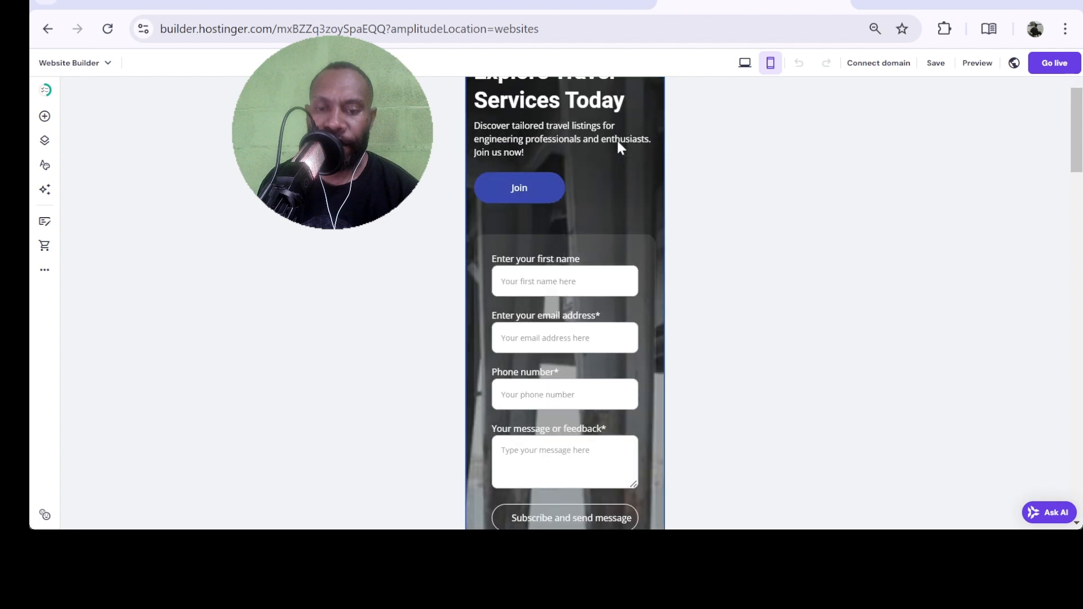
scroll(612, 202, "down", 10)
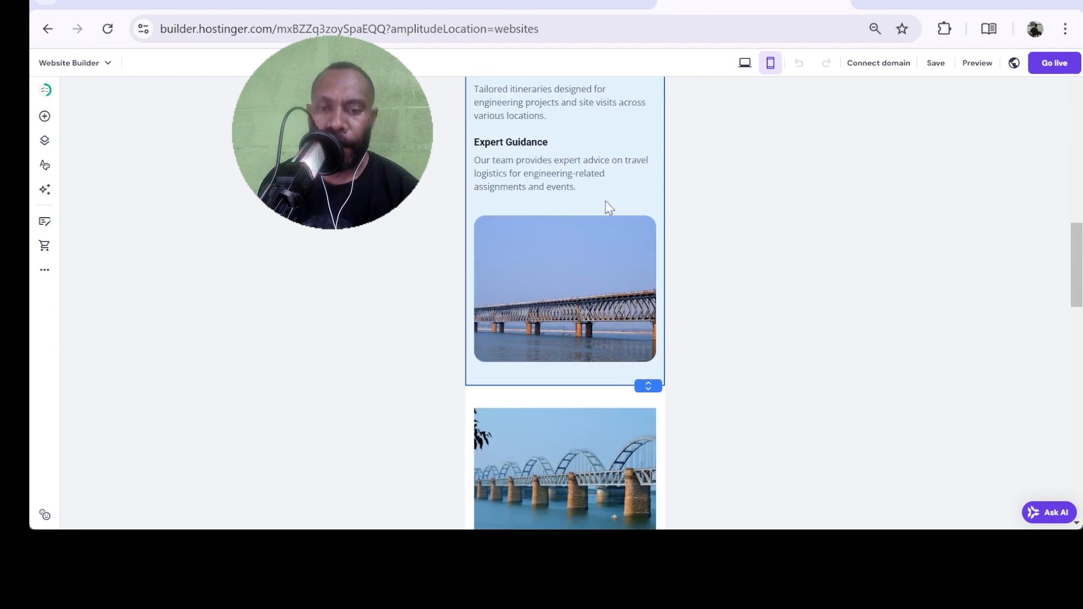
scroll(605, 201, "down", 10)
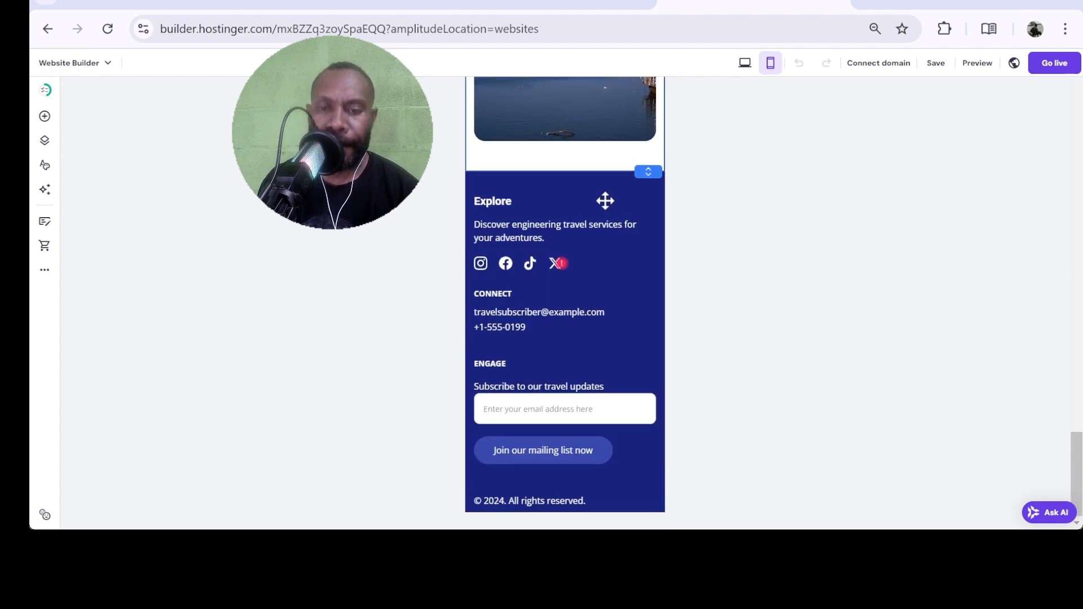
scroll(588, 276, "up", 2)
scroll(588, 277, "down", 1)
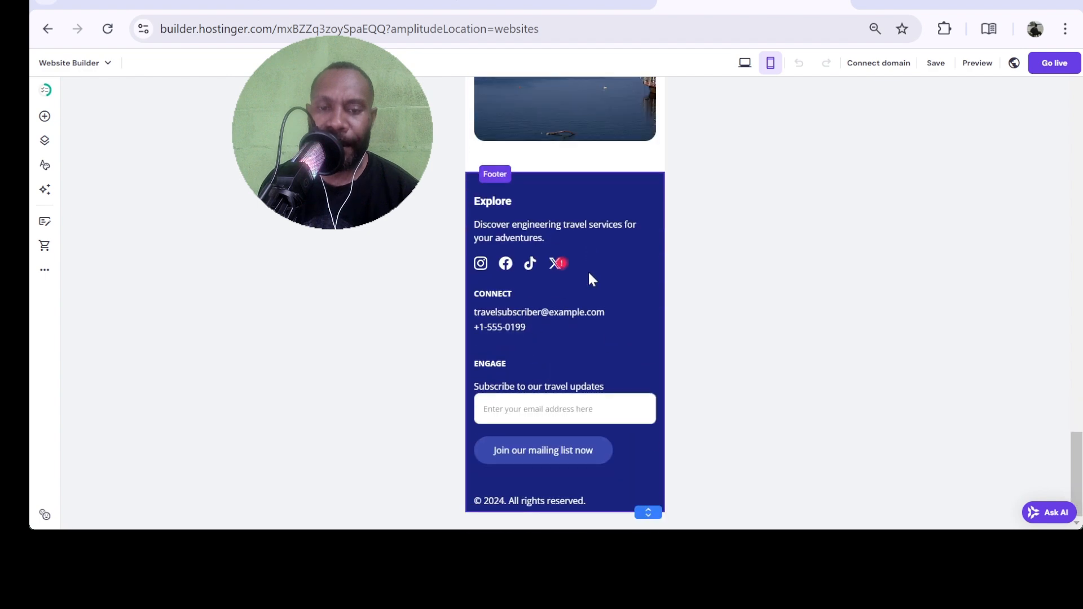
scroll(588, 276, "up", 5)
scroll(589, 279, "up", 5)
scroll(590, 279, "down", 6)
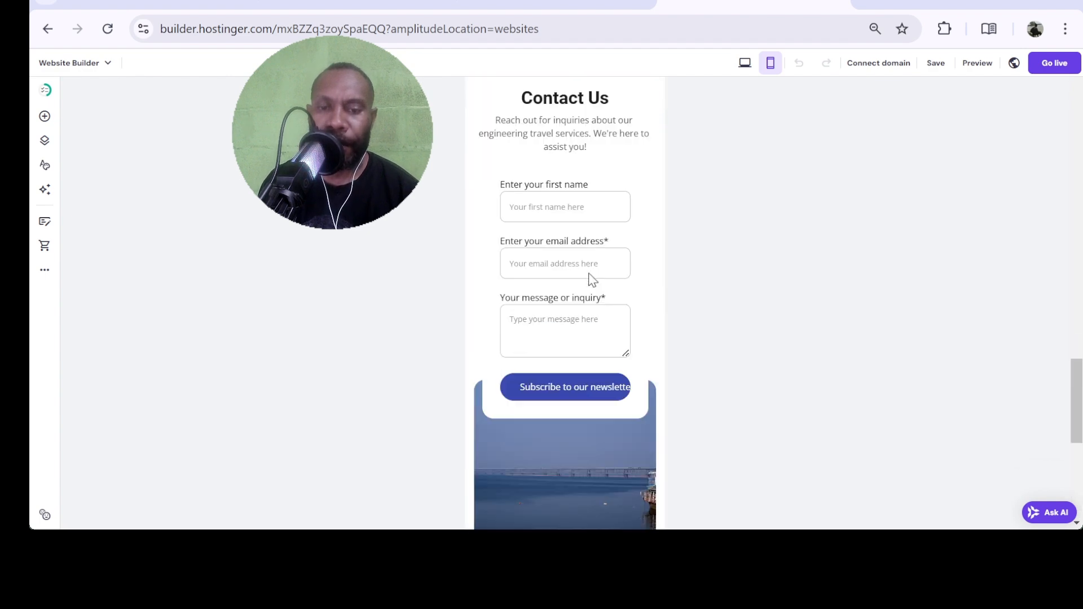
scroll(590, 276, "up", 6)
scroll(596, 261, "down", 3)
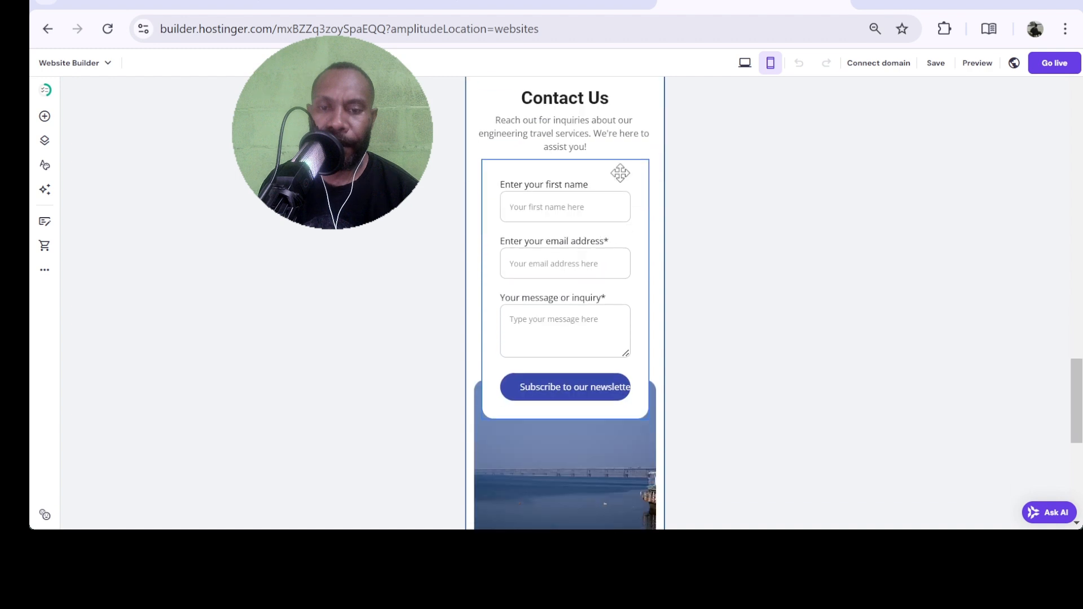
Move the mobile Contact Us image below the form, shorten the section to end just beneath the image, and save the site.
scroll(617, 299, "down", 3)
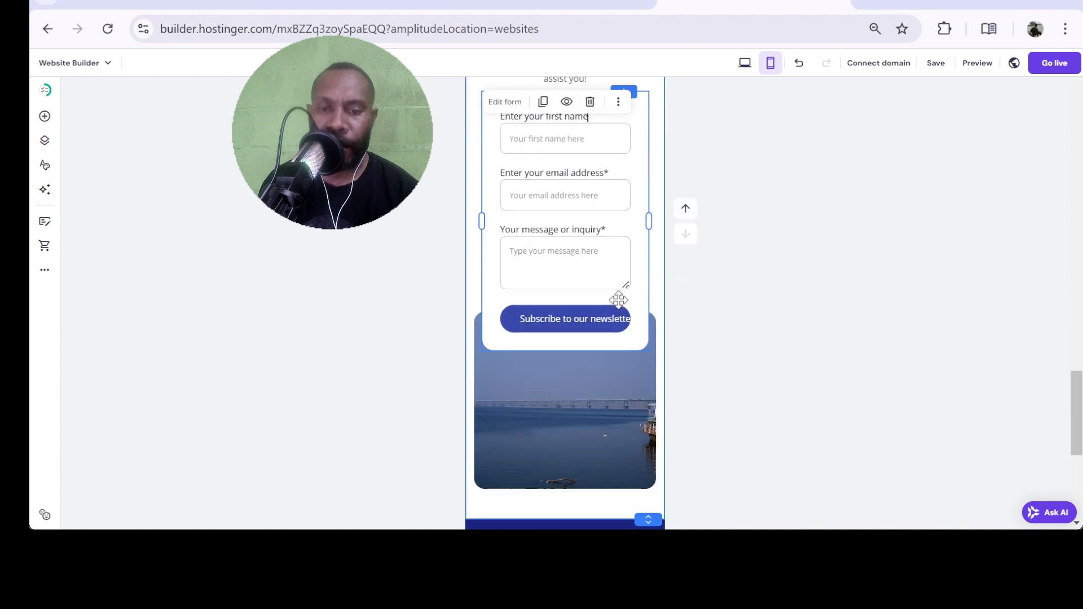
scroll(599, 376, "down", 6)
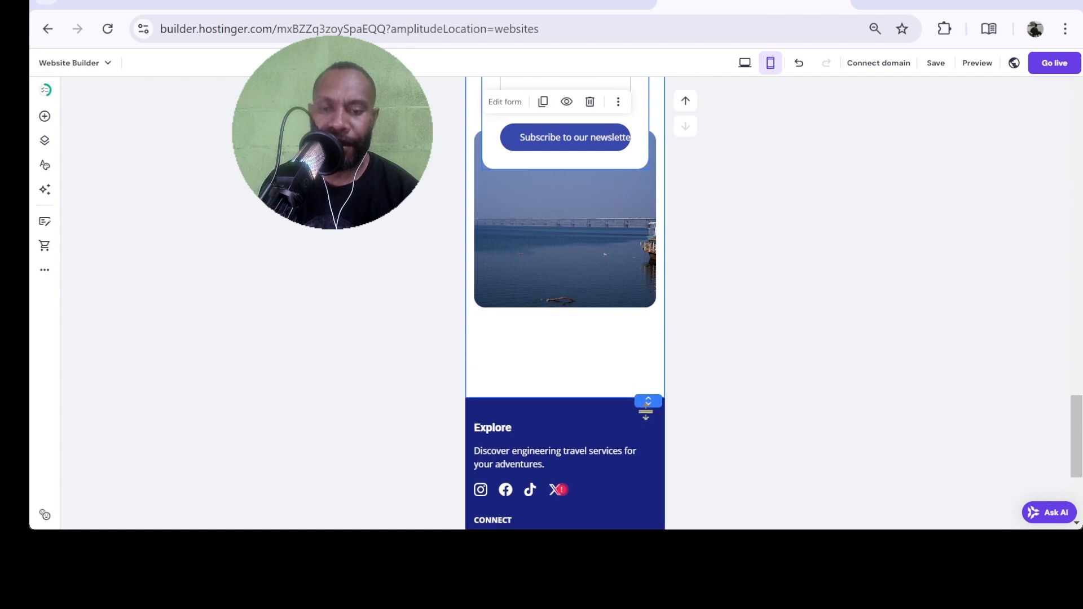
left_click_drag(578, 203, 586, 254)
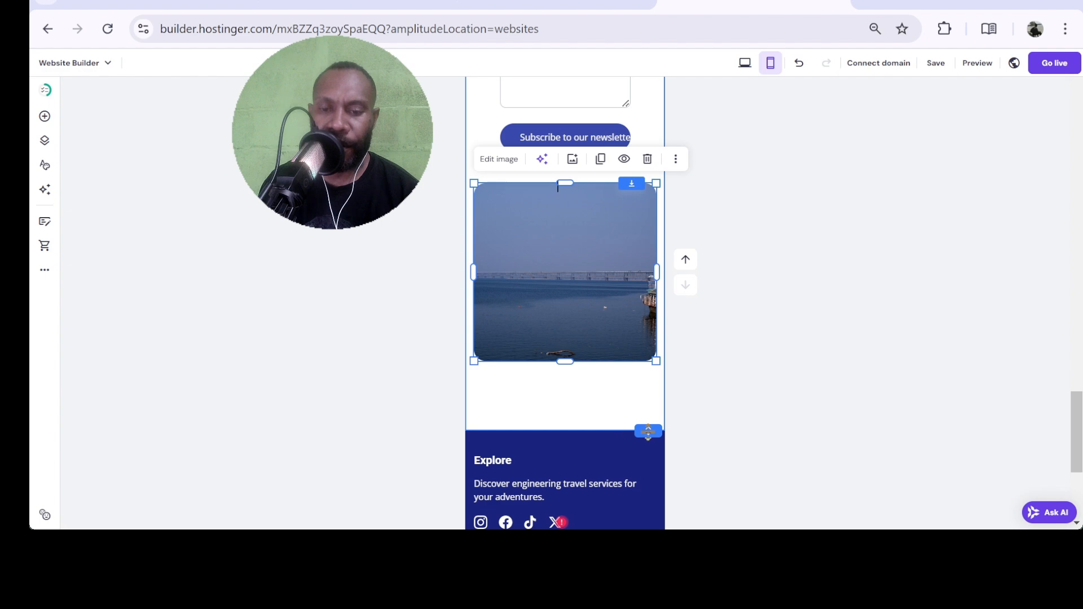
left_click_drag(648, 430, 648, 386)
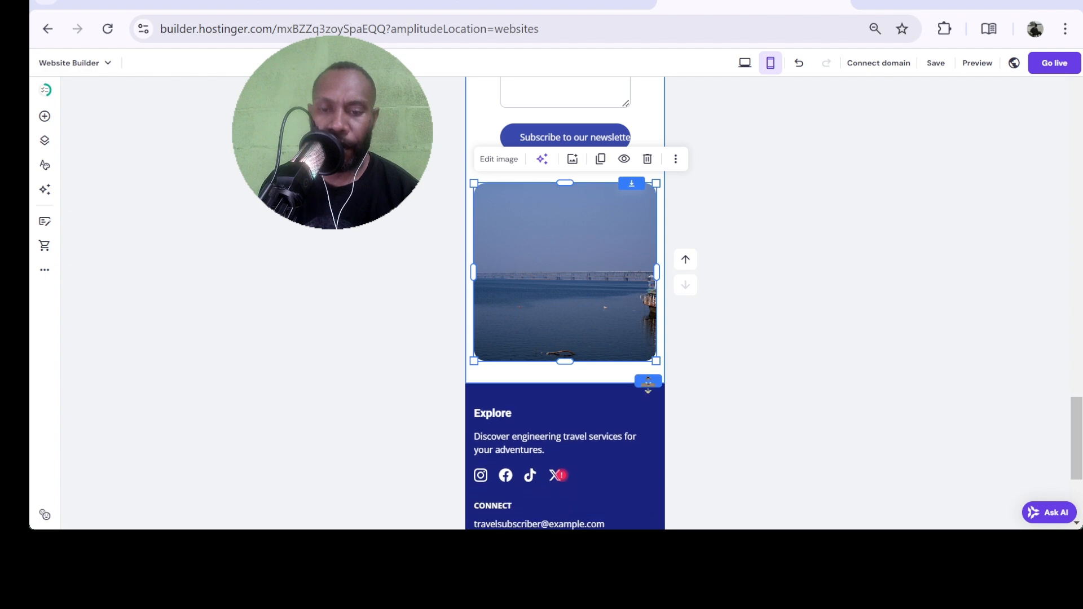
left_click(936, 64)
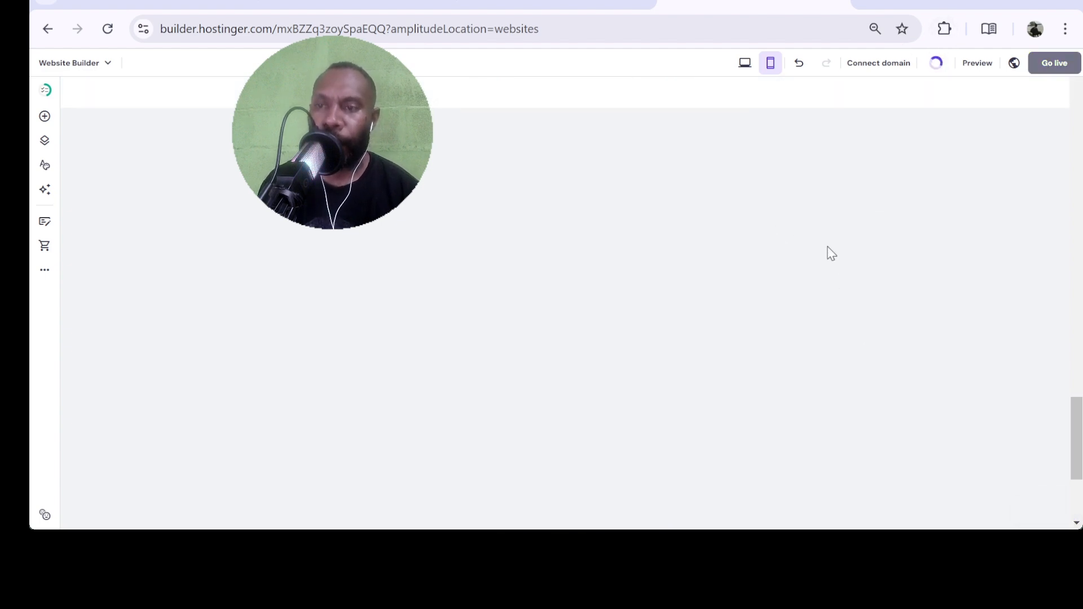
Preview the site in its mobile layout and look through the page sections.
left_click(977, 63)
scroll(609, 232, "down", 10)
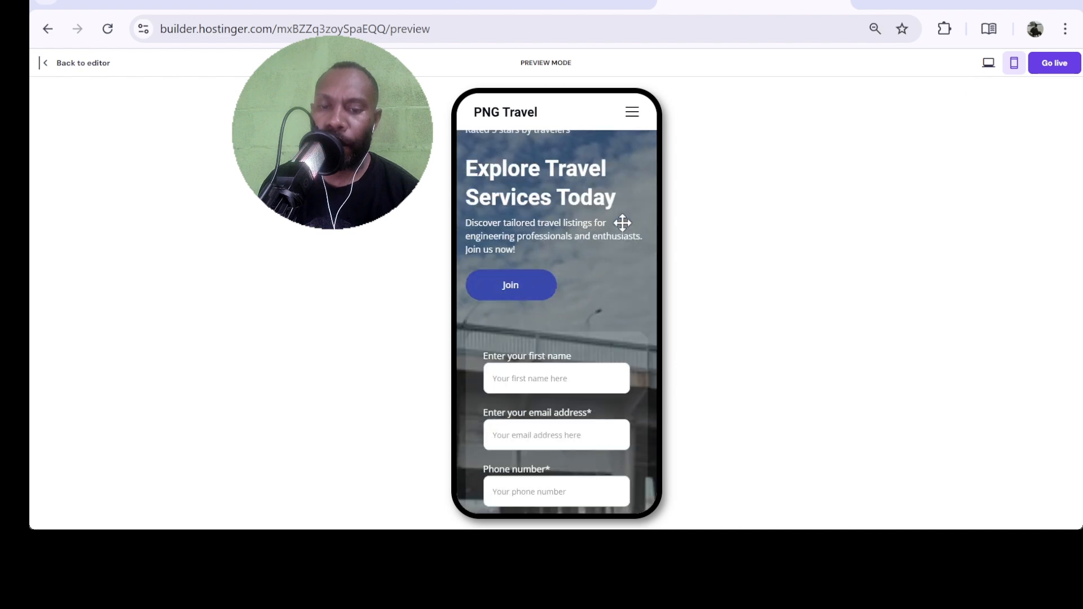
scroll(623, 223, "up", 5)
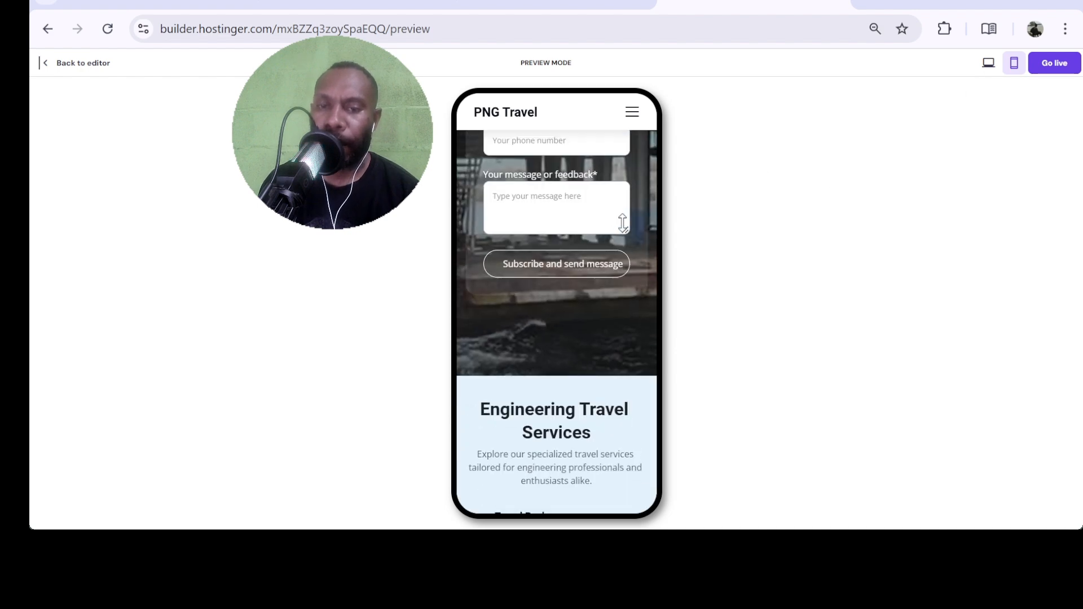
scroll(623, 223, "down", 15)
scroll(623, 223, "down", 10)
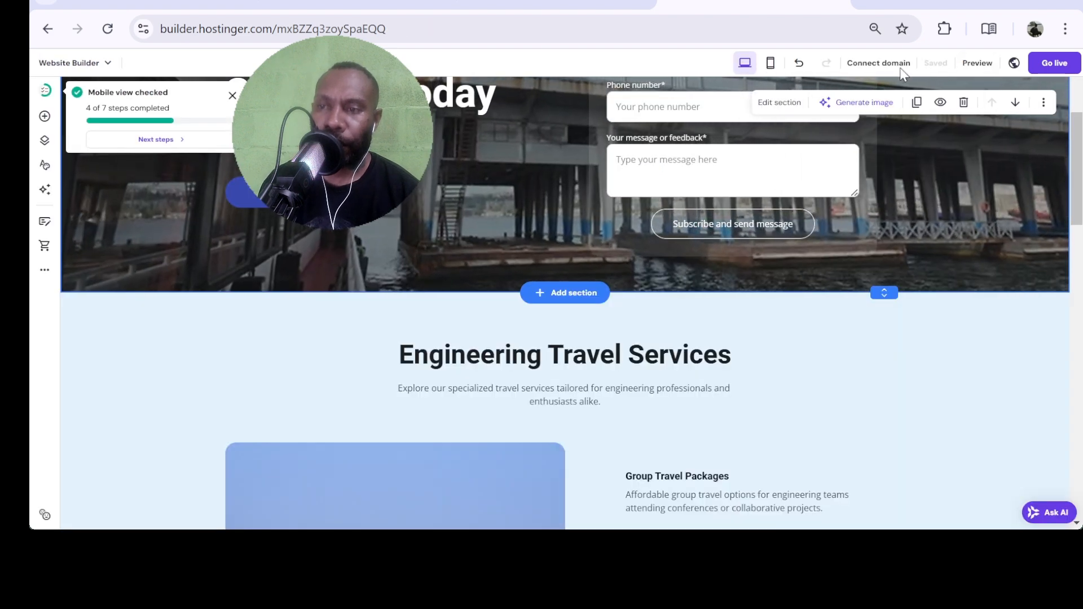
Check the temporary domain and the page for connecting a custom domain, and leave it without entering a domain name.
mouse_move(1014, 65)
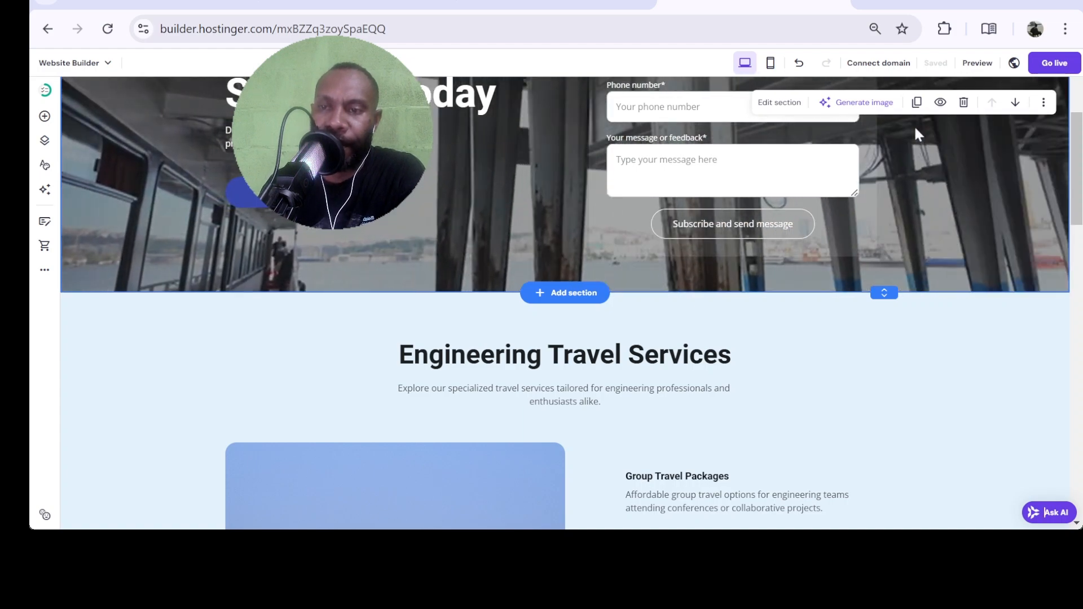
mouse_move(890, 68)
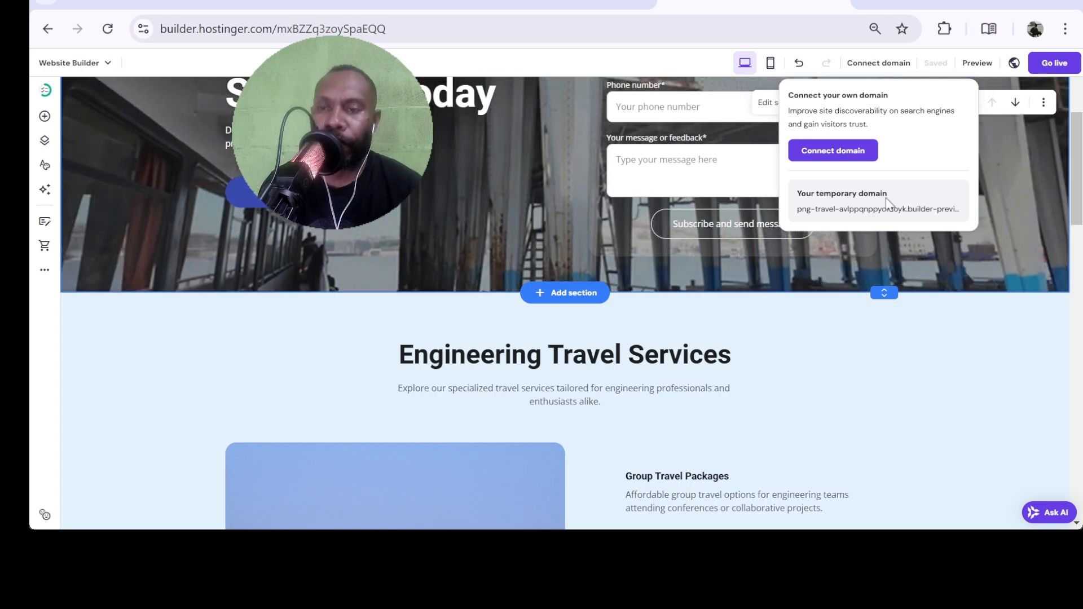
left_click(858, 158)
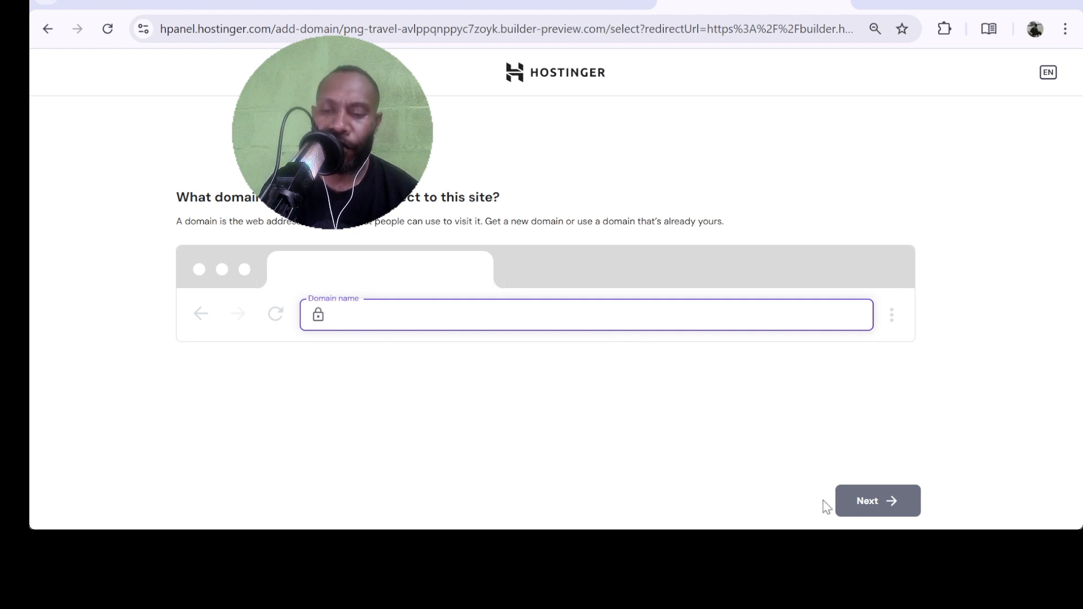
left_click(49, 31)
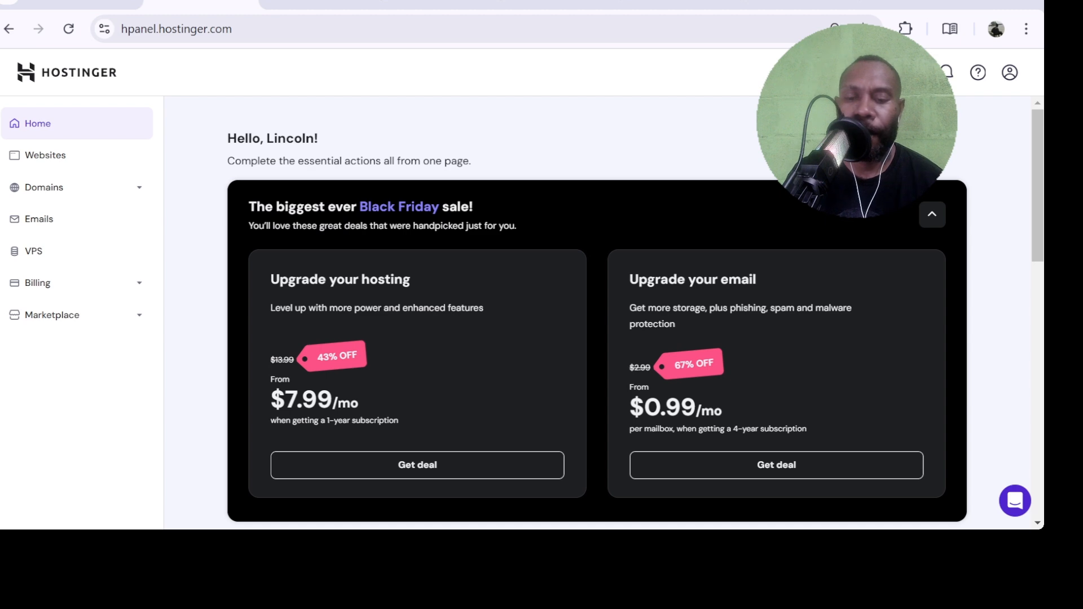
Open the billing subscriptions and review the web hosting, business email and .COM domain plans with their billing periods.
left_click(59, 289)
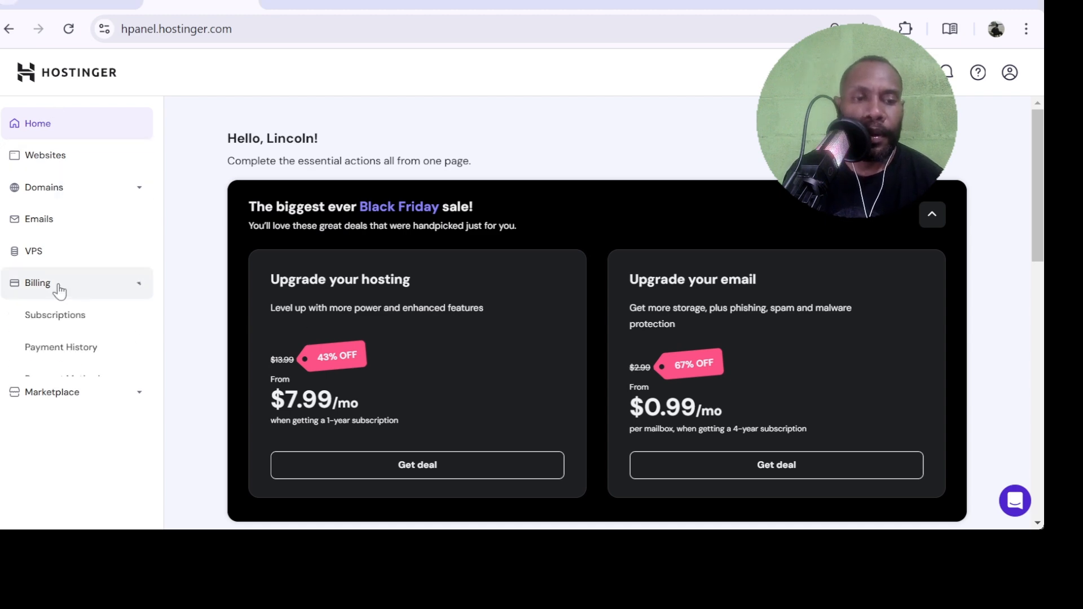
left_click(66, 314)
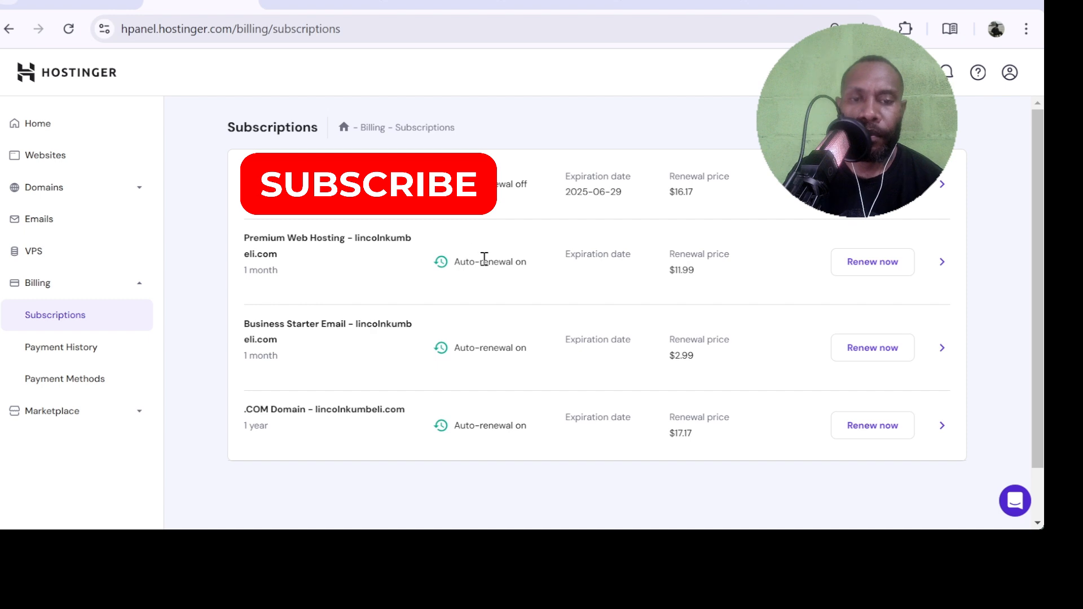
left_click_drag(242, 237, 363, 275)
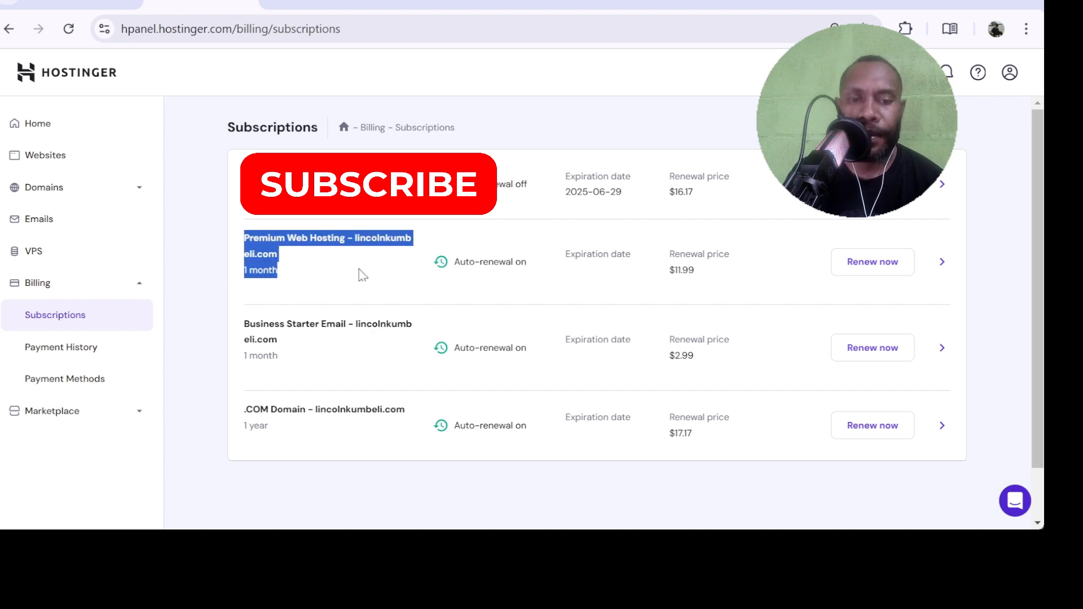
left_click_drag(246, 319, 309, 346)
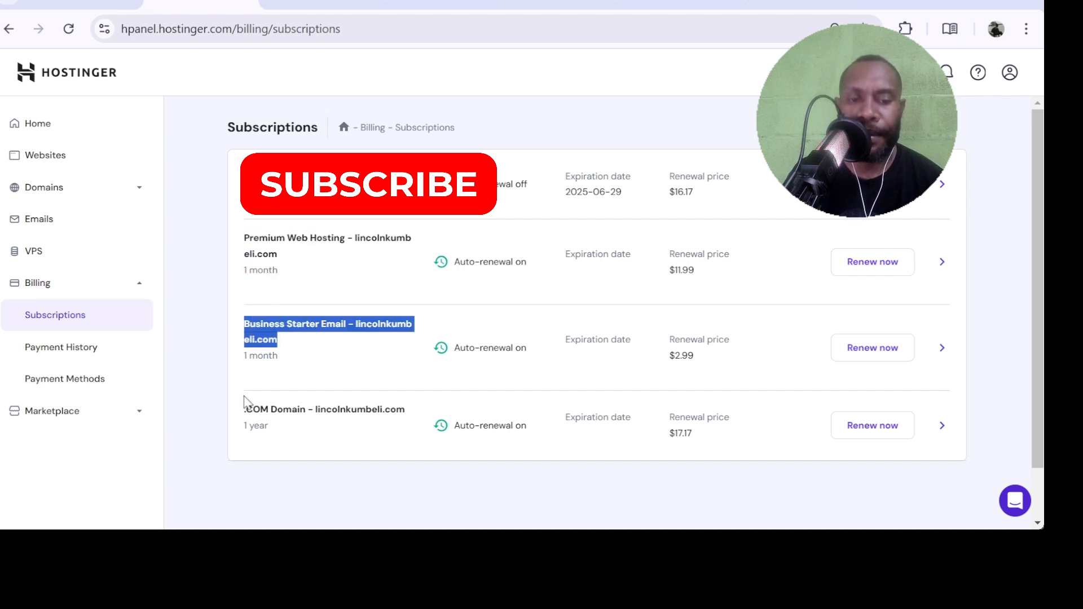
left_click_drag(244, 402, 404, 424)
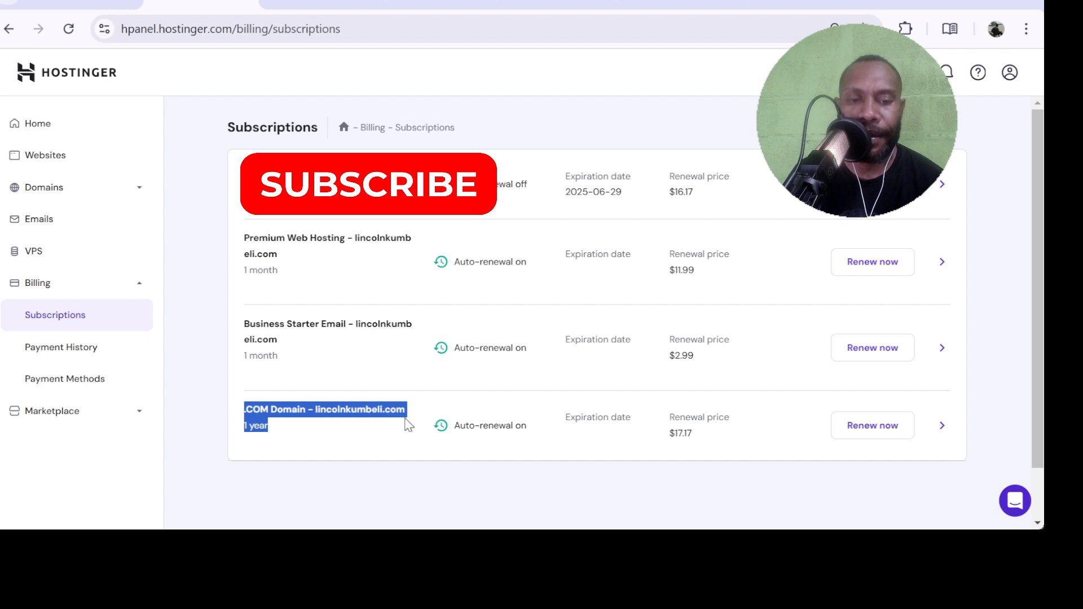
left_click(376, 396)
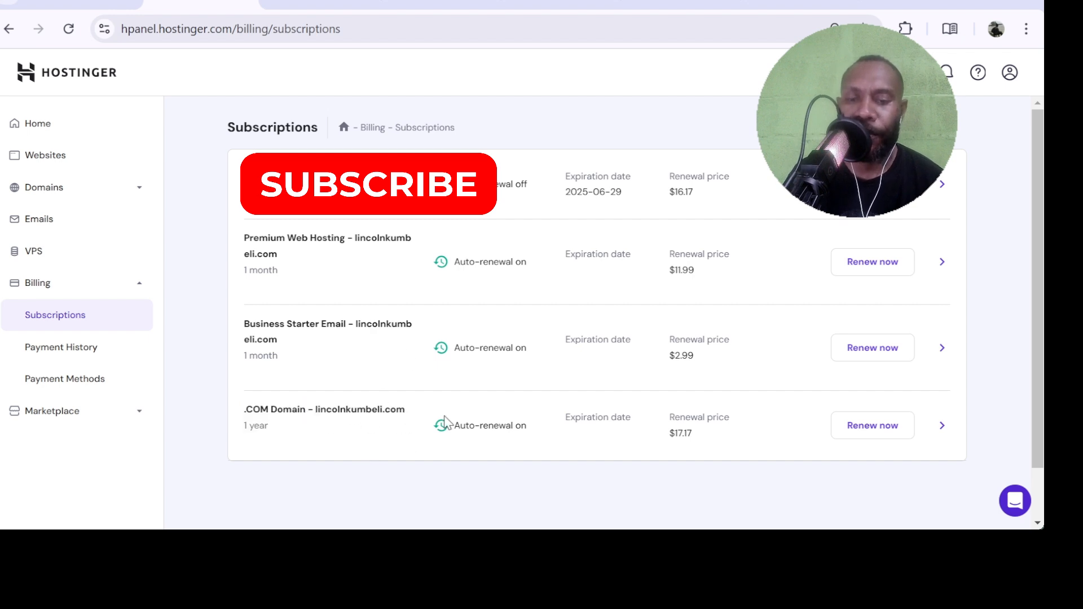
left_click_drag(268, 426, 245, 425)
left_click(297, 424)
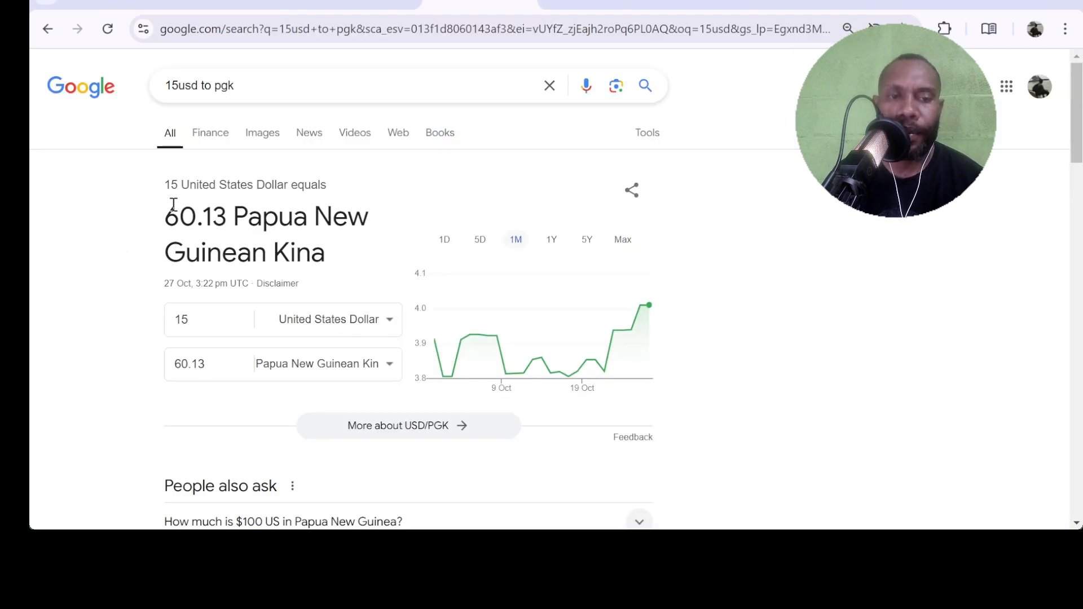
Check the Google conversion of 197 USD to PGK, then return to the Hostinger dashboard home page.
left_click(356, 7)
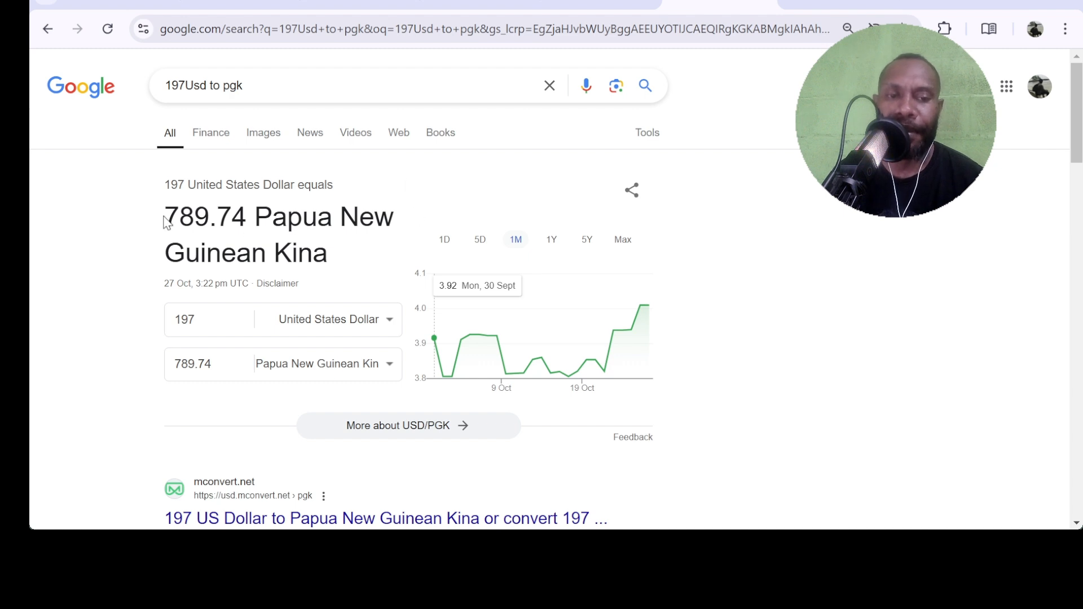
left_click_drag(169, 210, 252, 214)
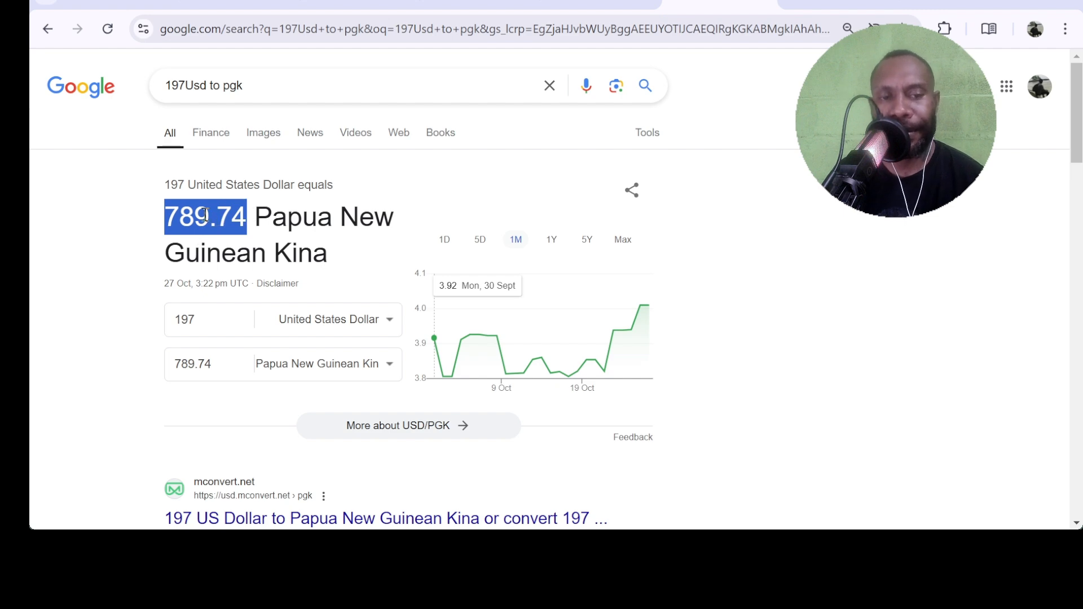
left_click(169, 183)
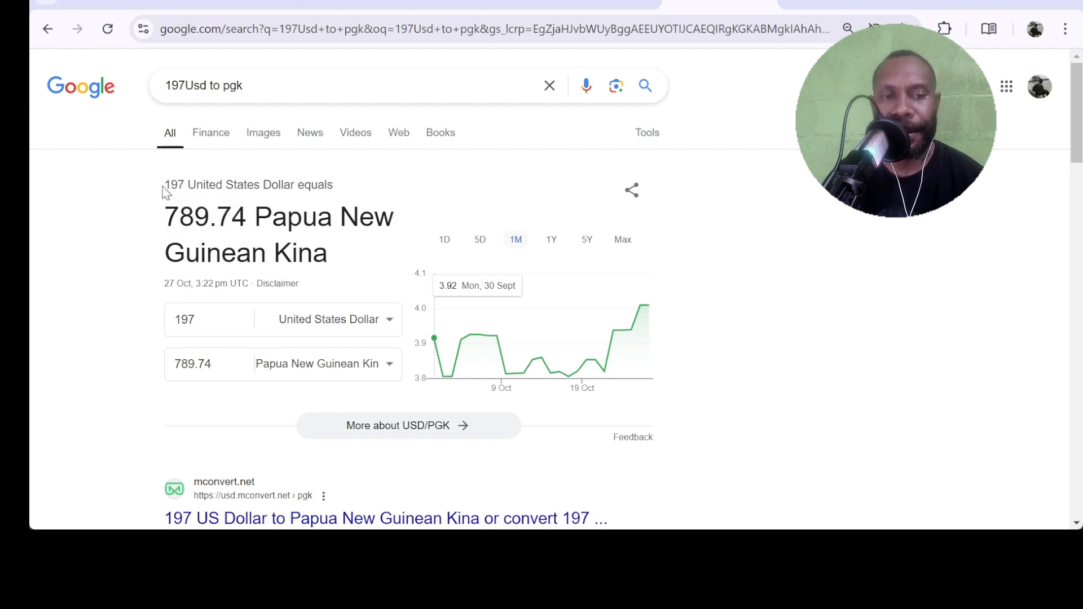
left_click_drag(161, 187, 185, 189)
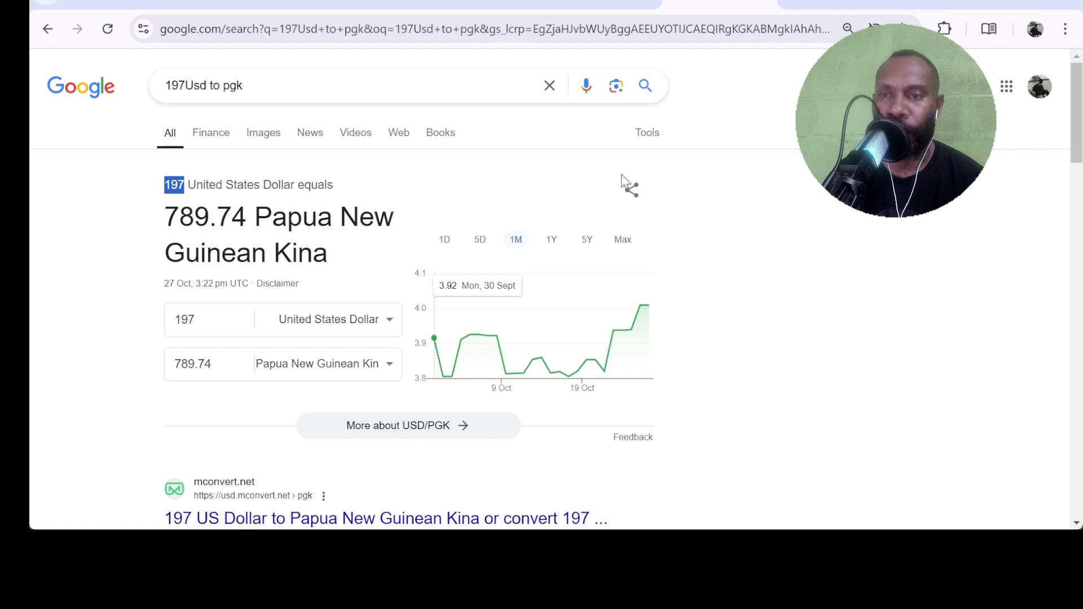
left_click(247, 6)
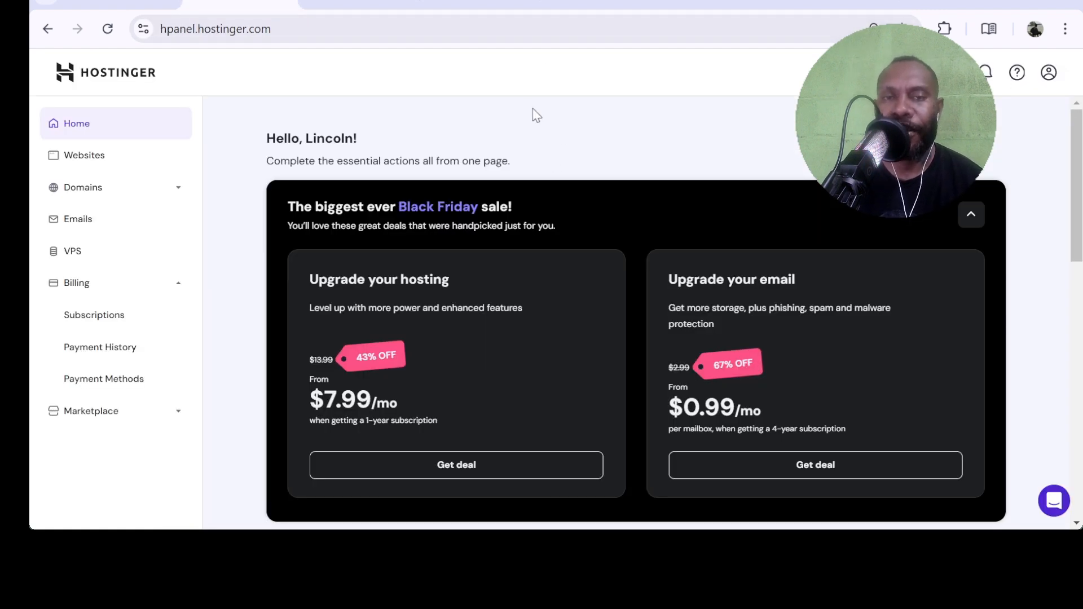